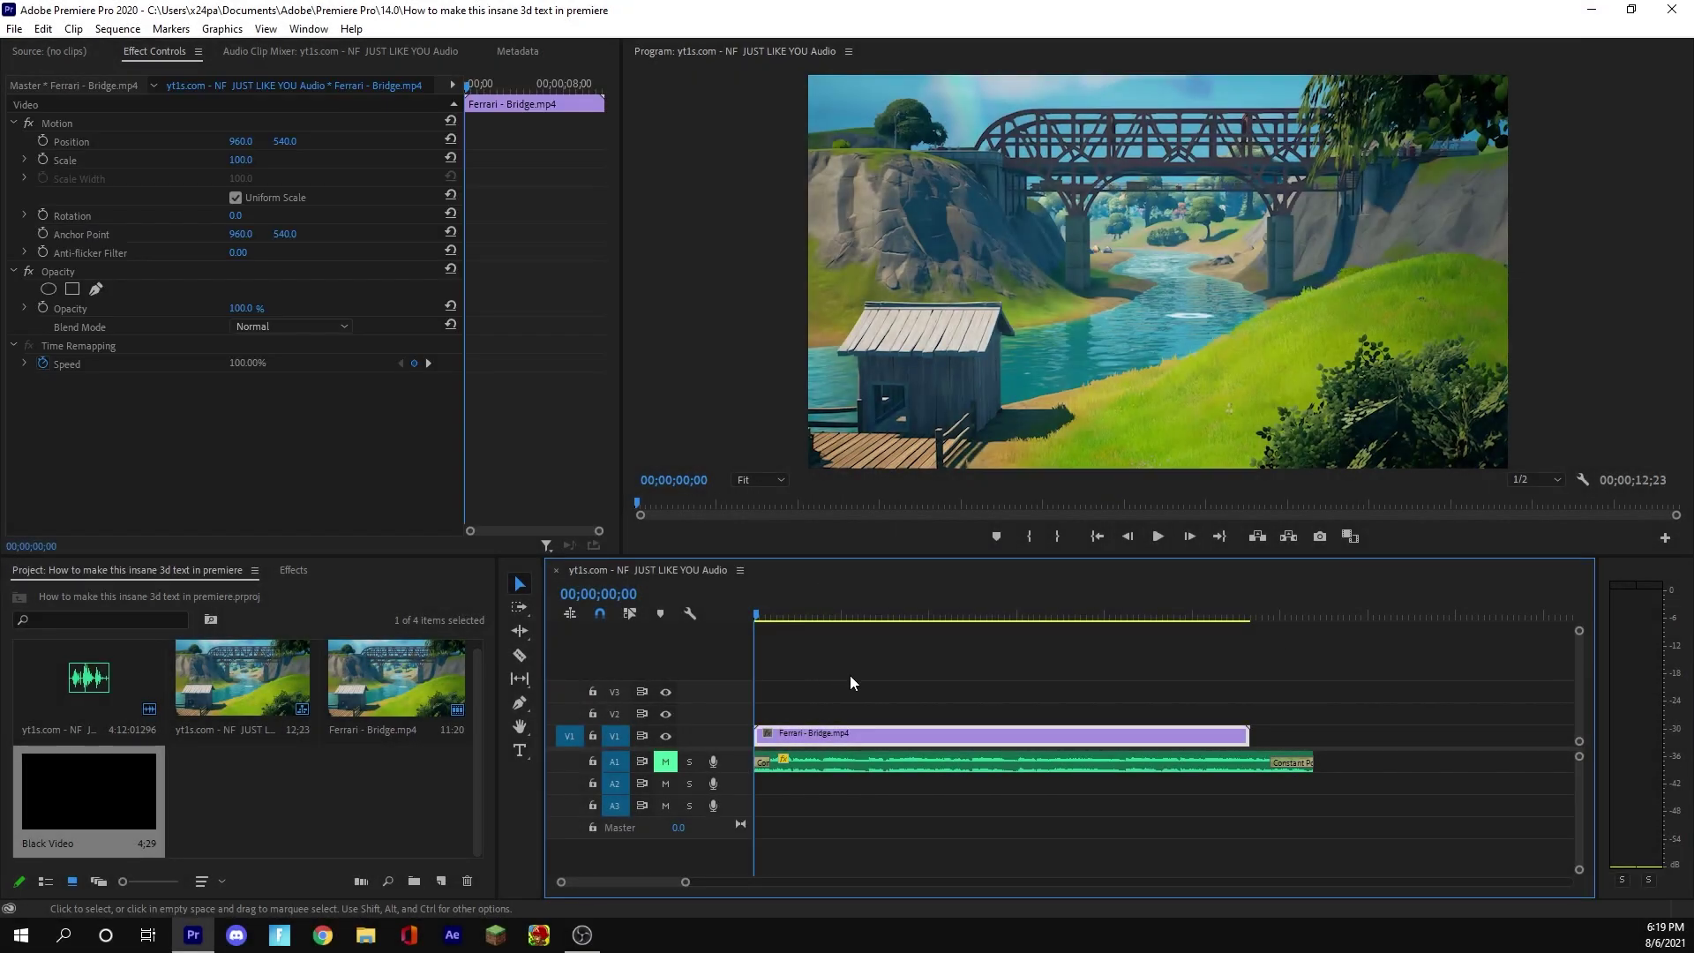
Step: Scrub the Ferrari - Bridge footage to about seven seconds and back to the start
click(850, 676)
drag(773, 620, 901, 628)
click(963, 686)
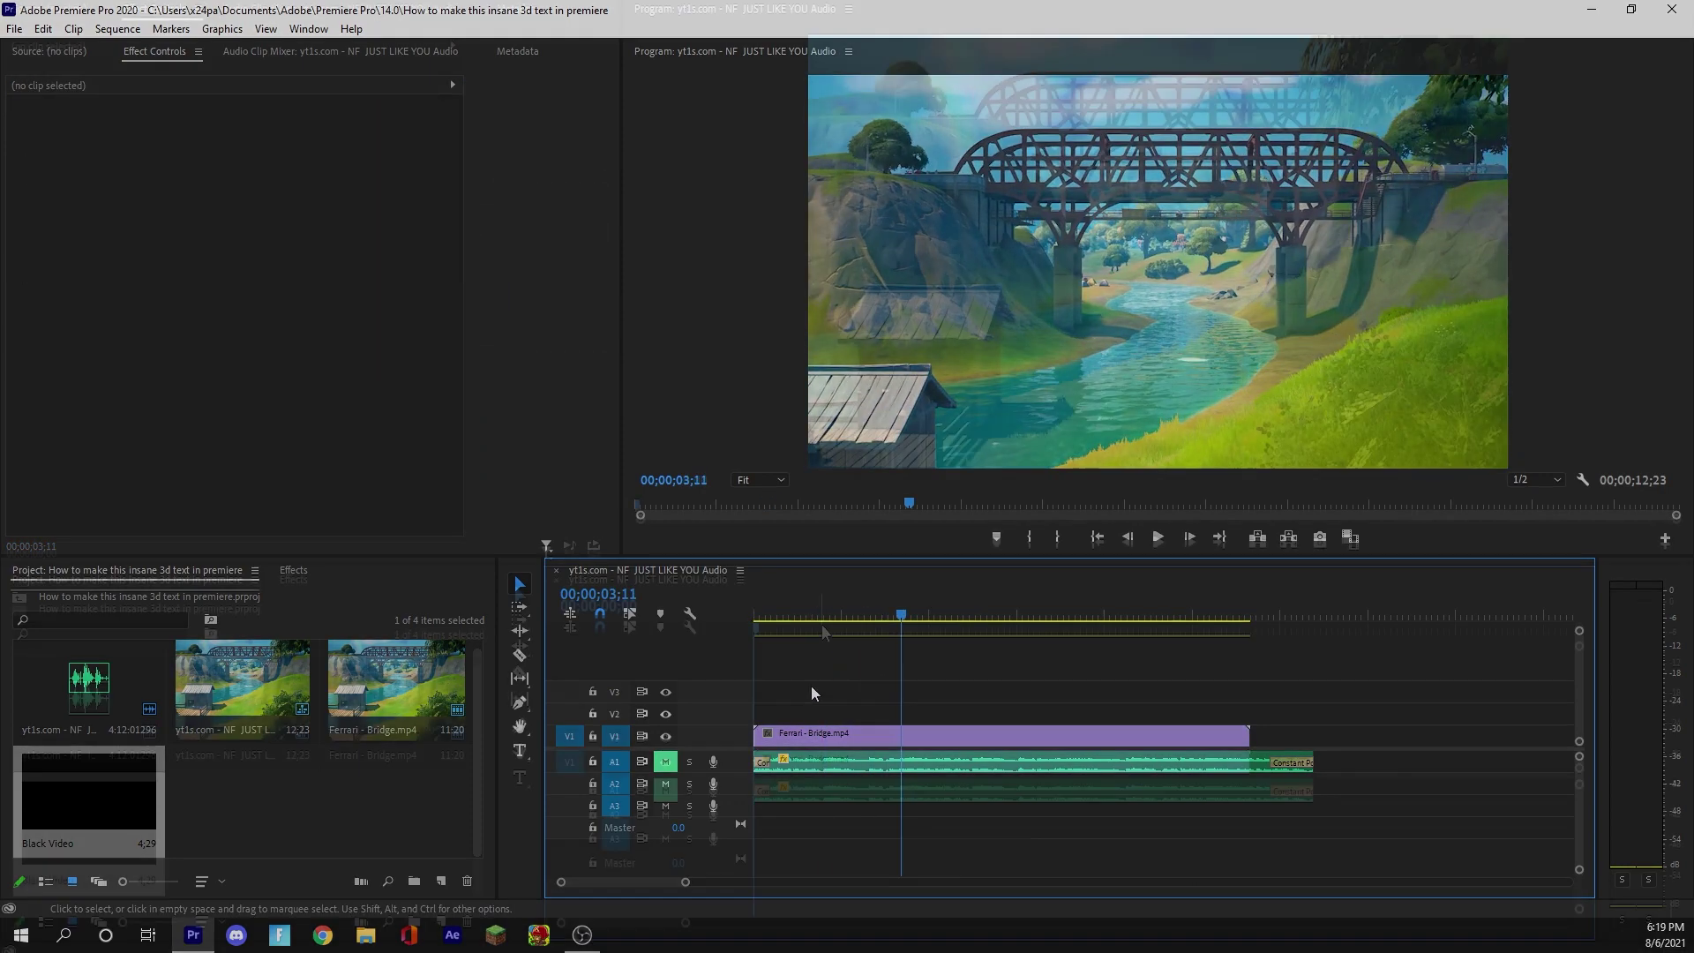
drag(824, 631, 840, 628)
drag(839, 628, 794, 672)
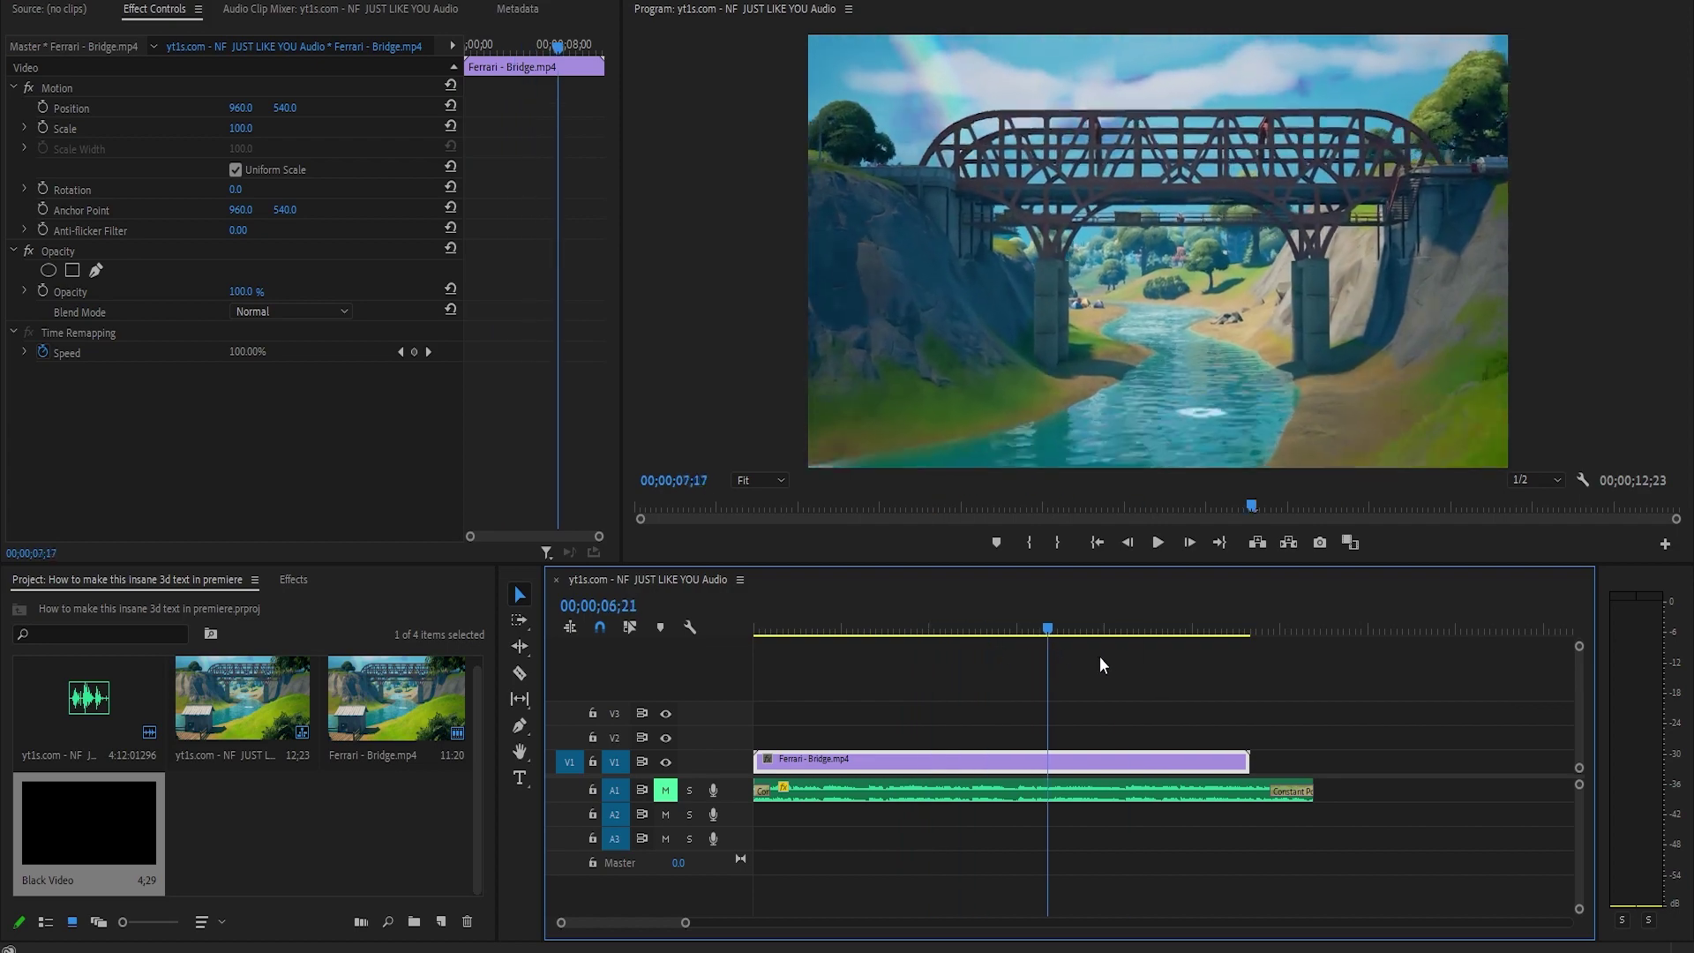
drag(962, 672, 1142, 632)
click(1084, 630)
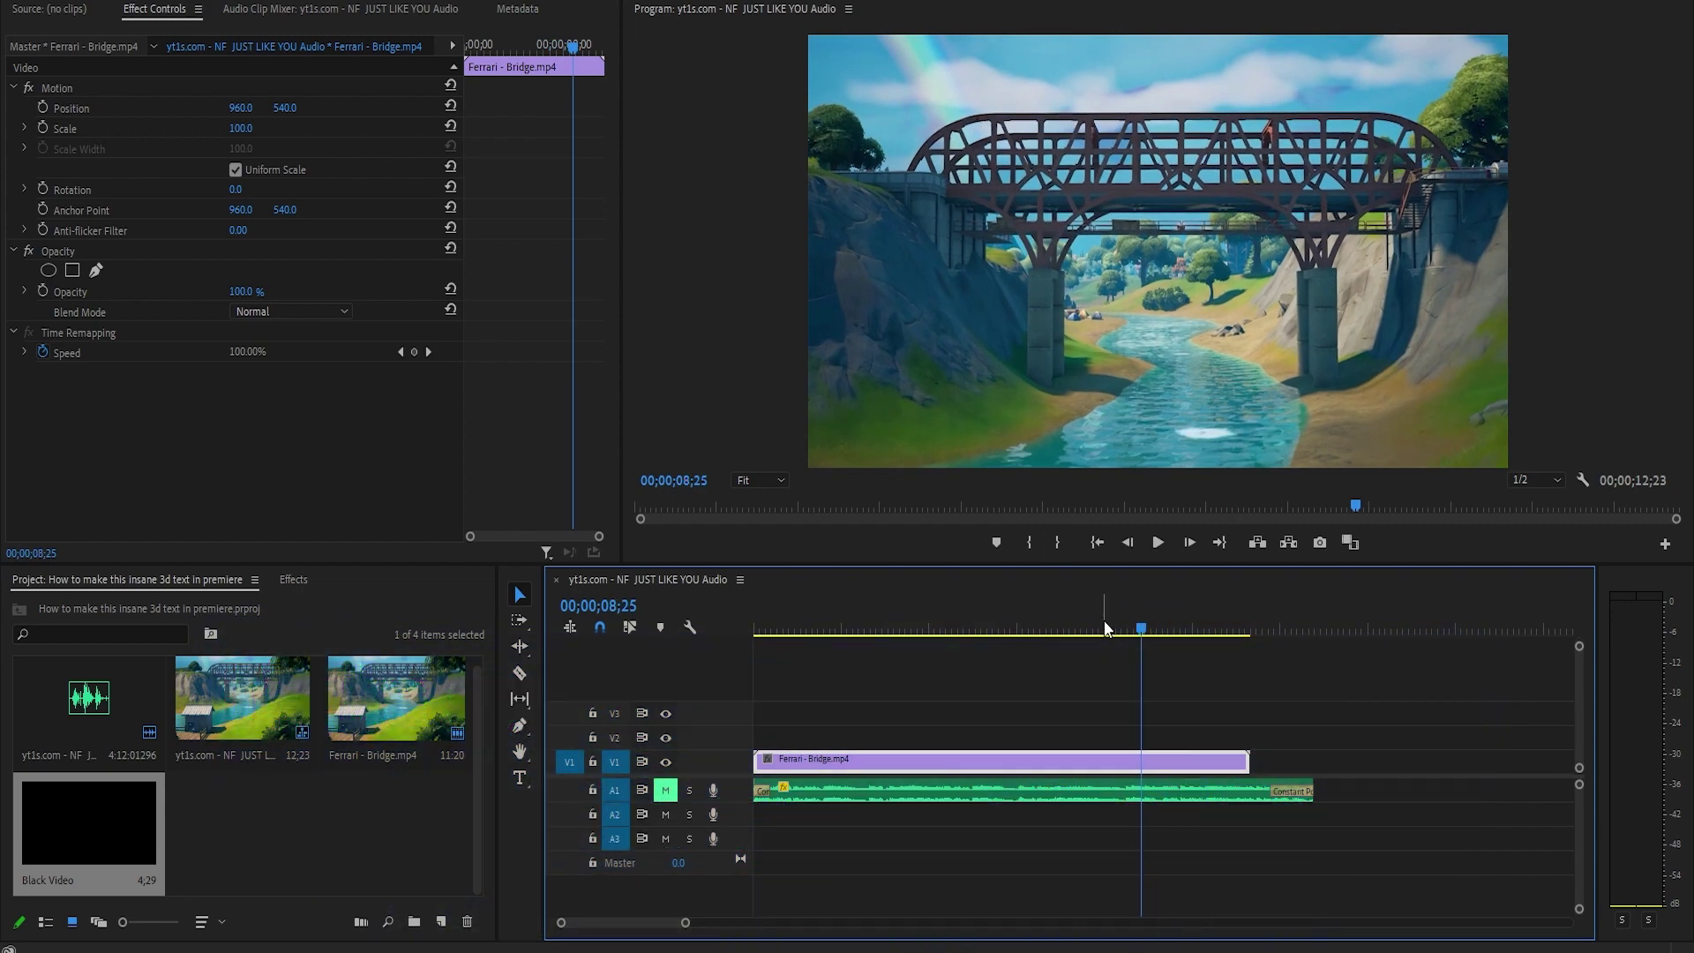
click(810, 630)
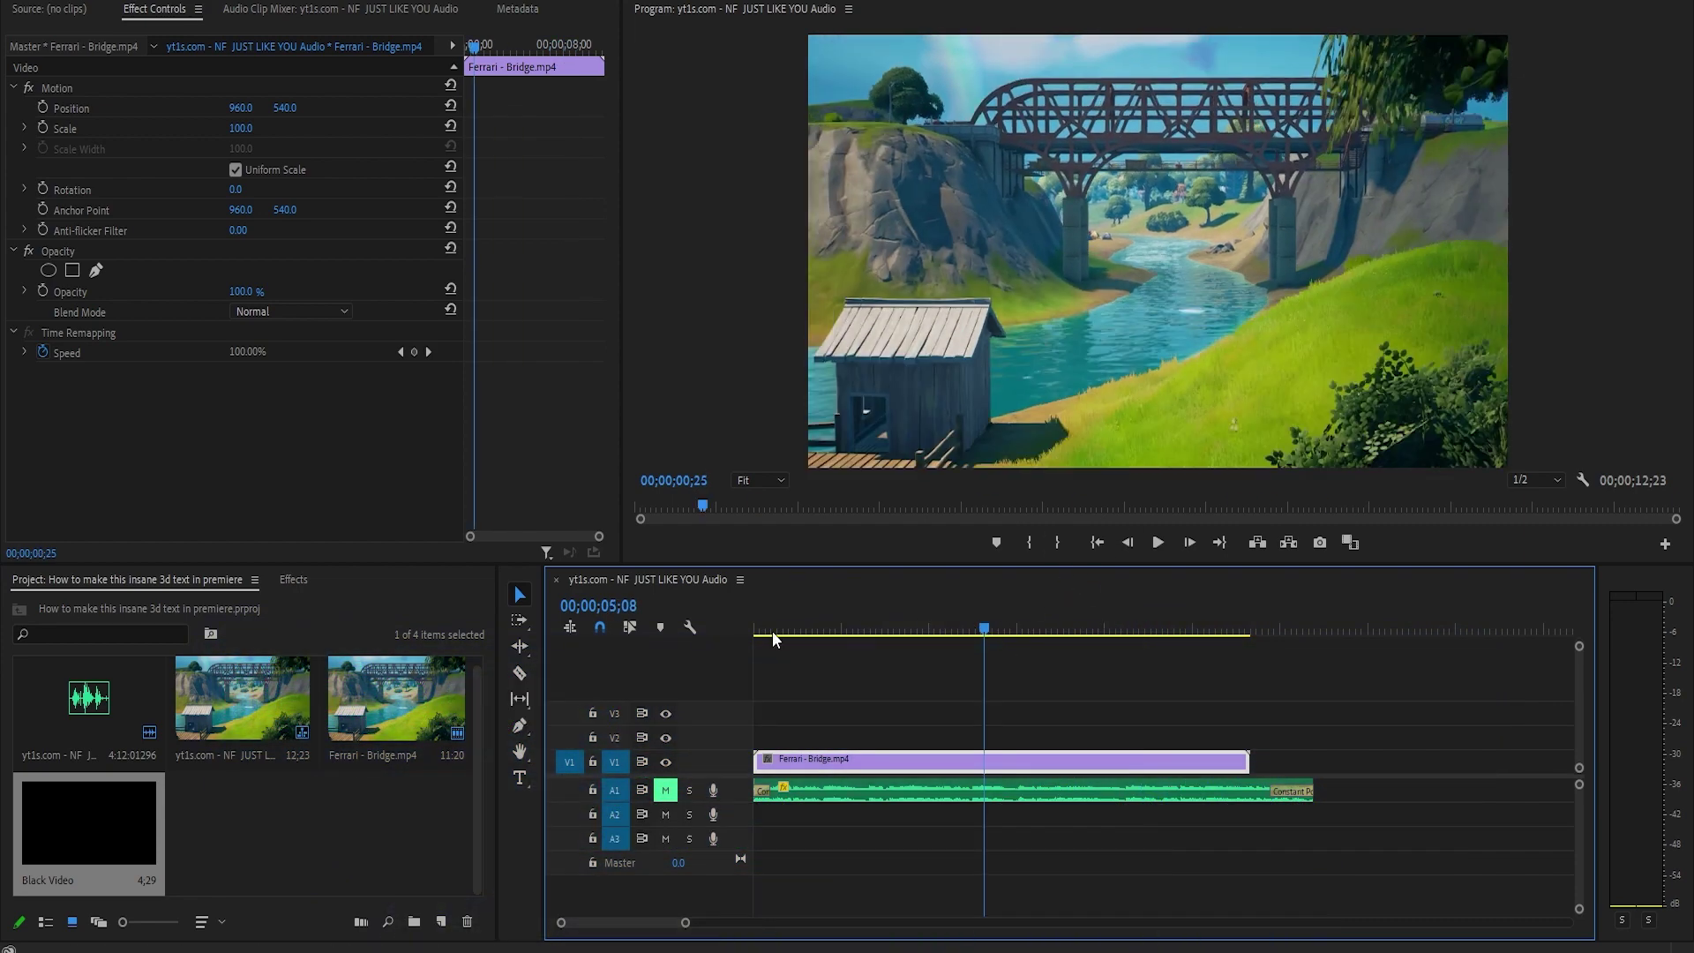
drag(817, 617, 754, 626)
Step: Create a new 1920×1080 Black Video item
click(467, 921)
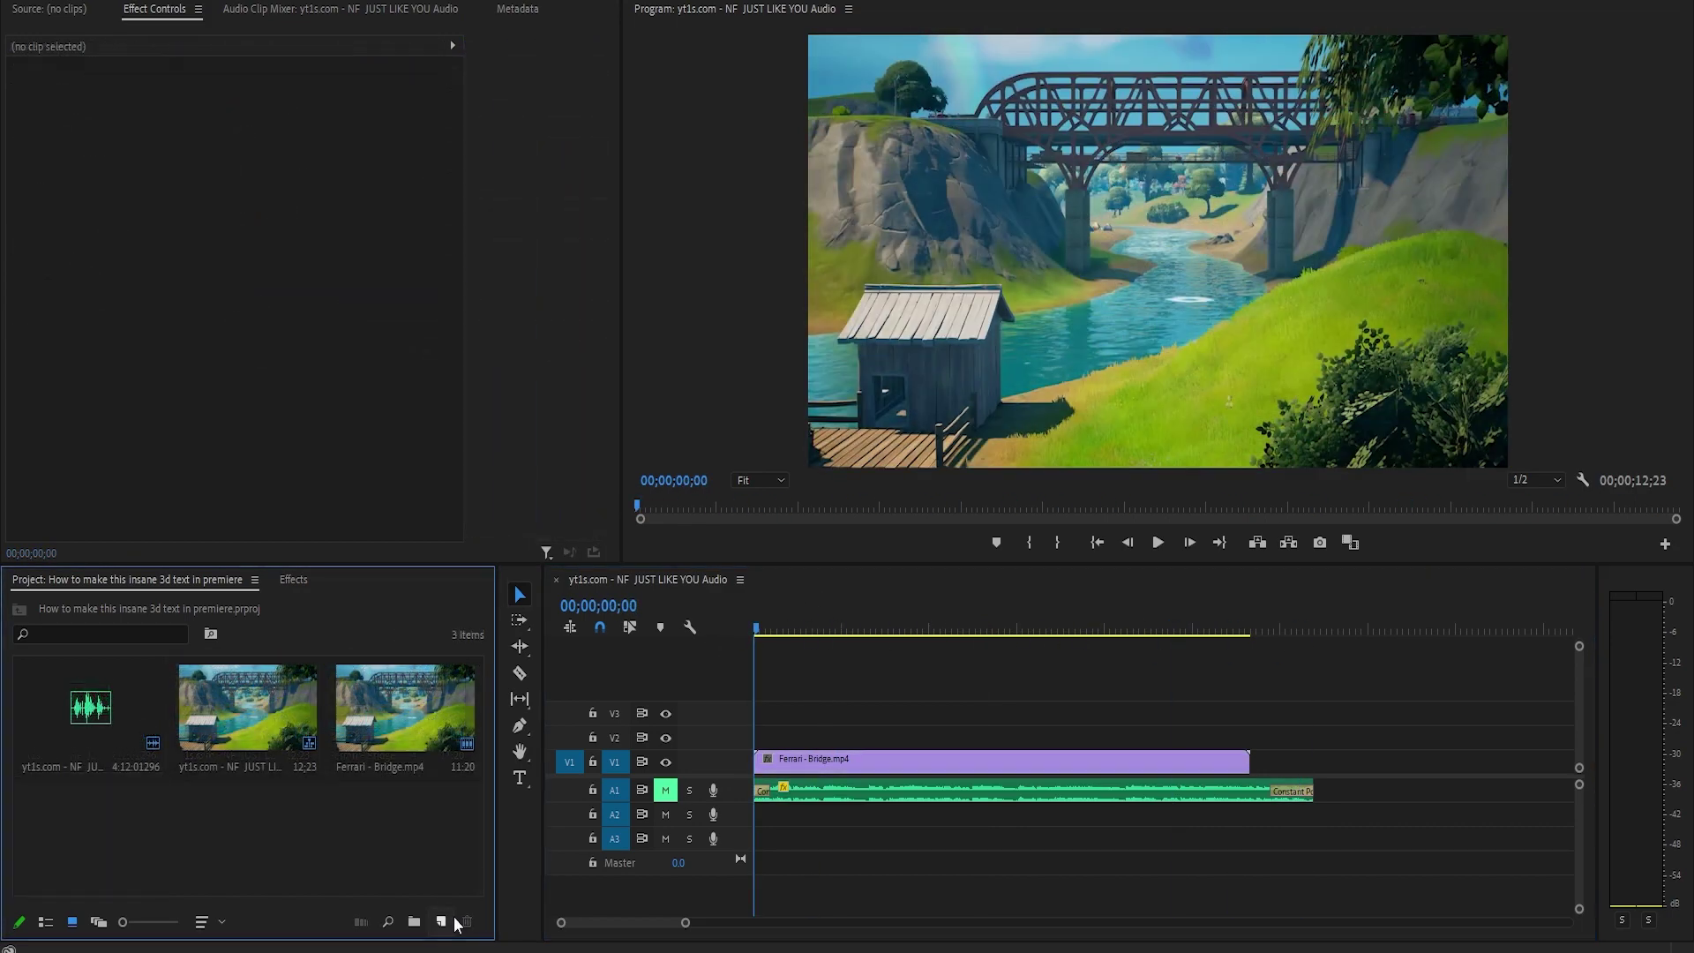
click(442, 921)
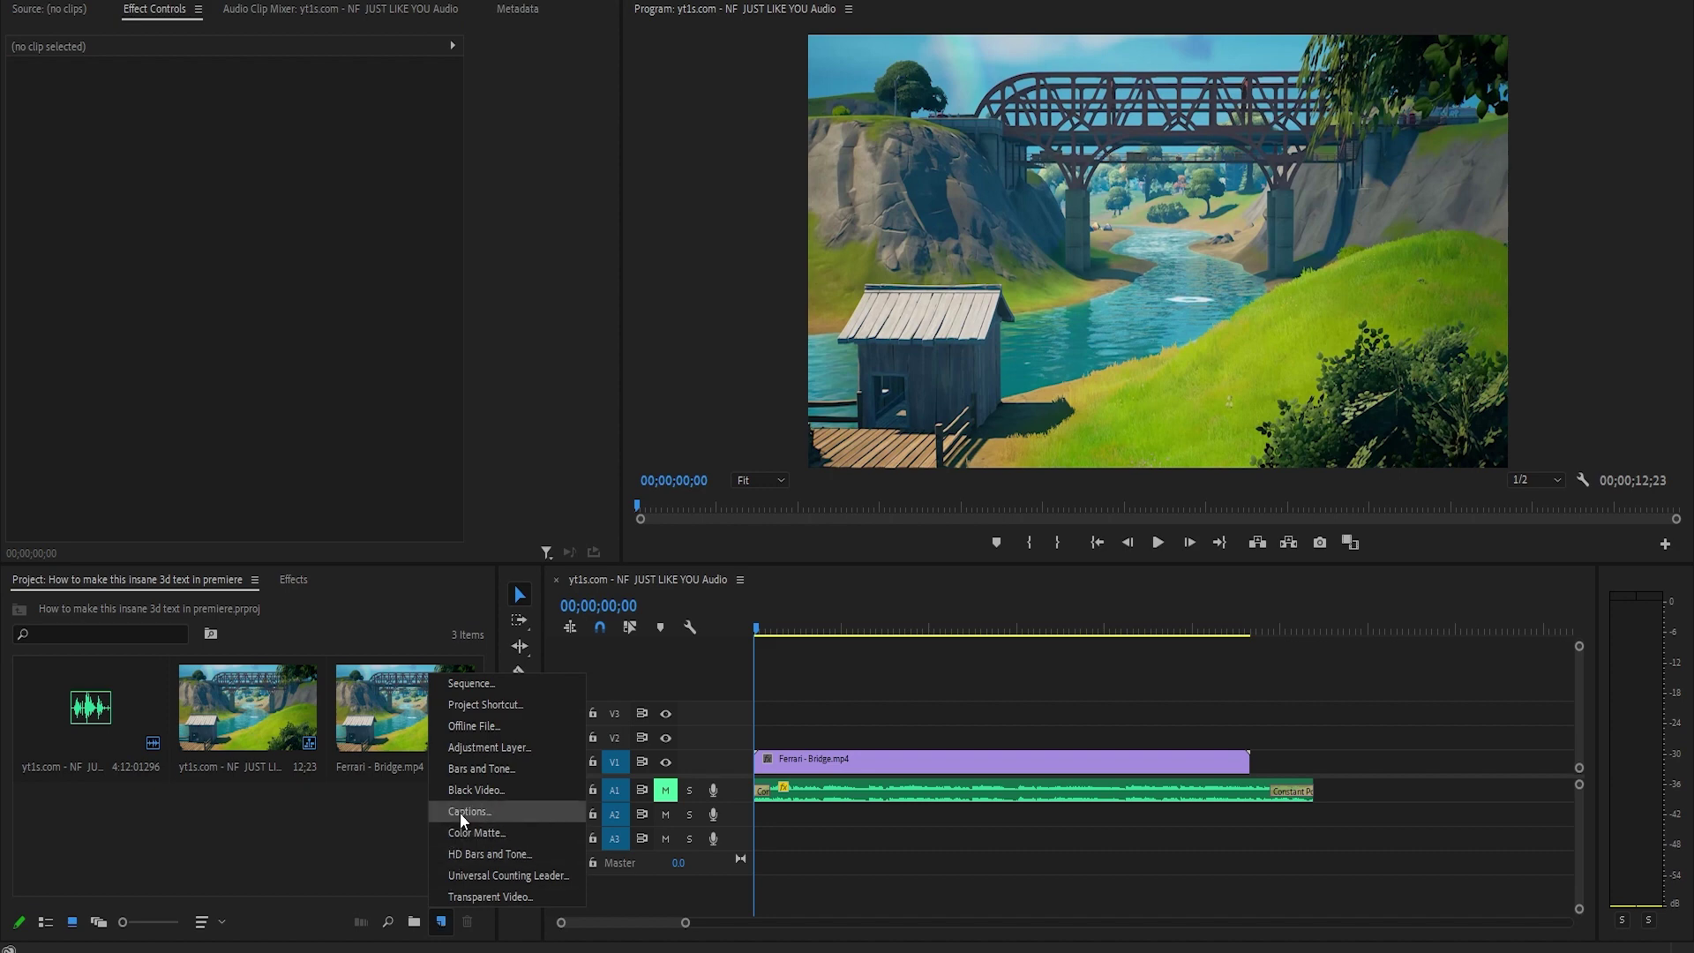
click(467, 790)
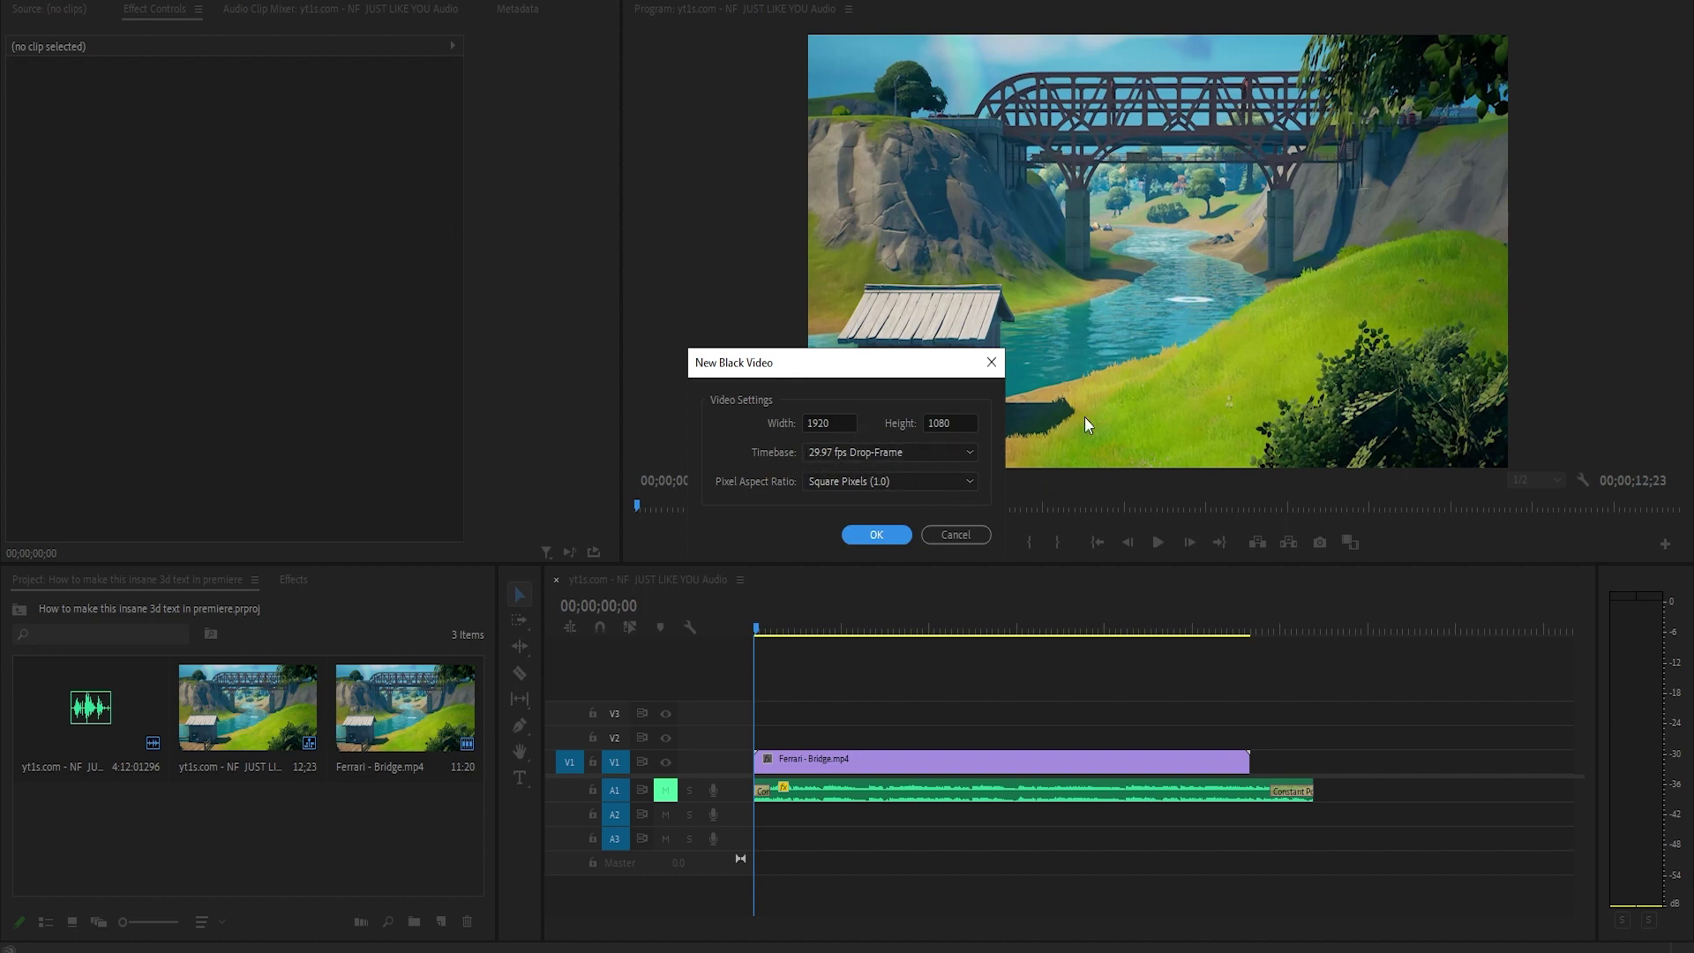
click(886, 533)
Step: Place the black video on V2 above the bridge footage and rename it '3d text'
drag(132, 847, 761, 741)
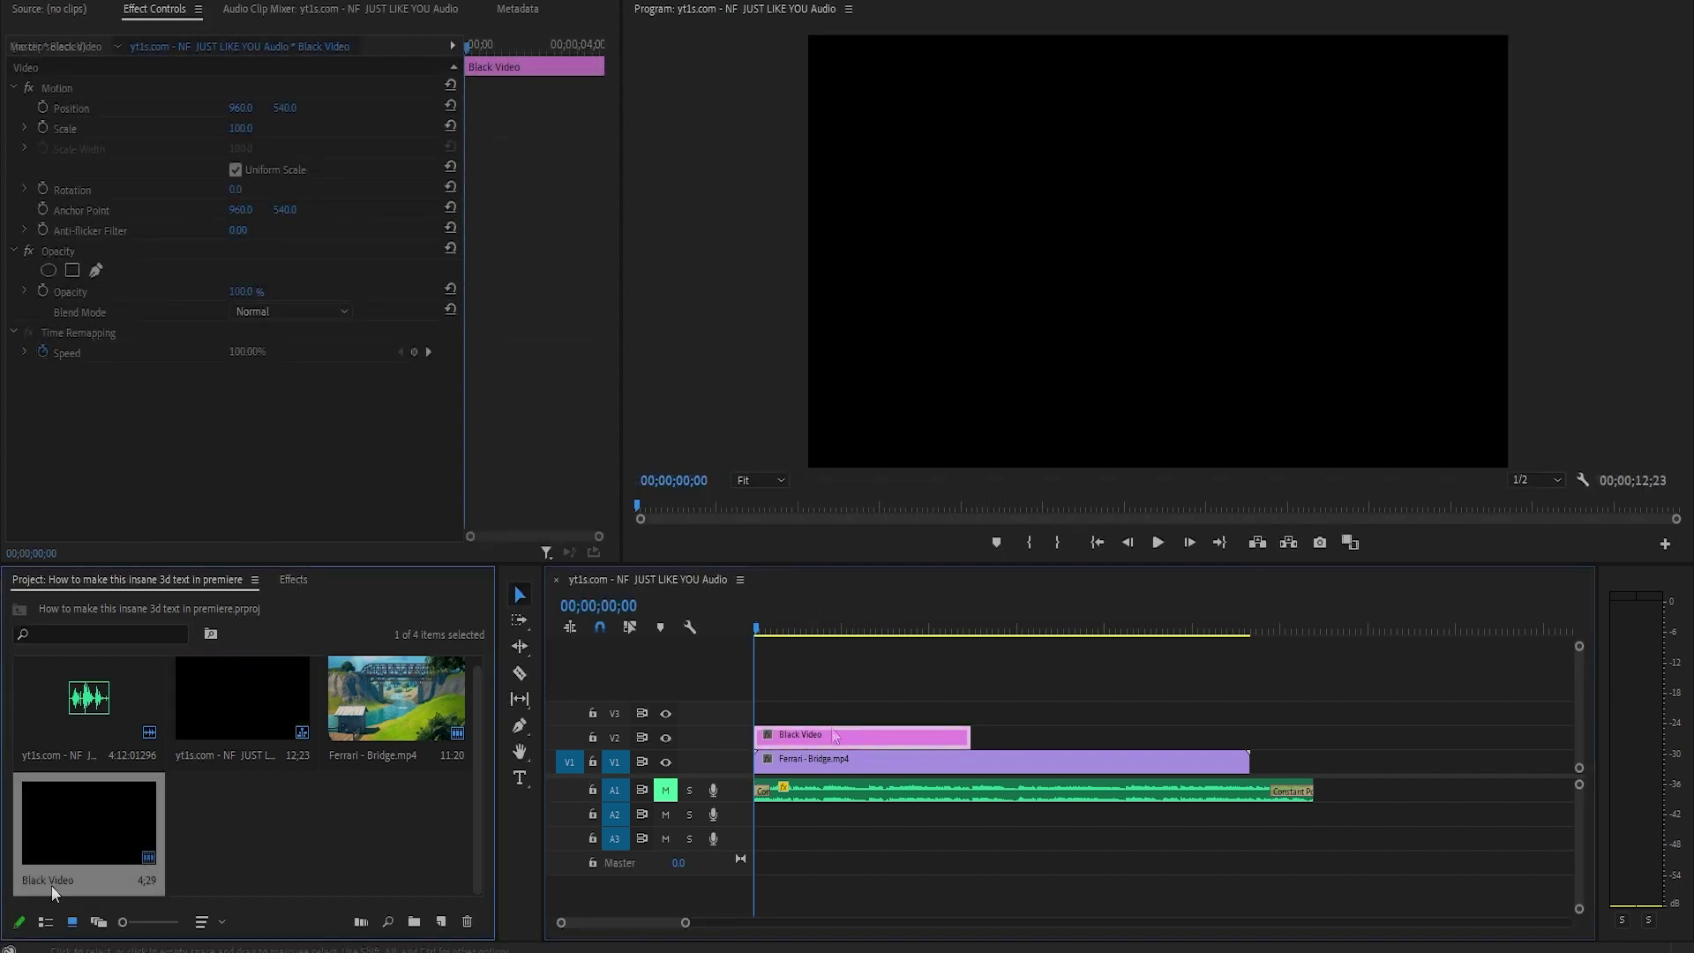
click(50, 880)
text(3d text)
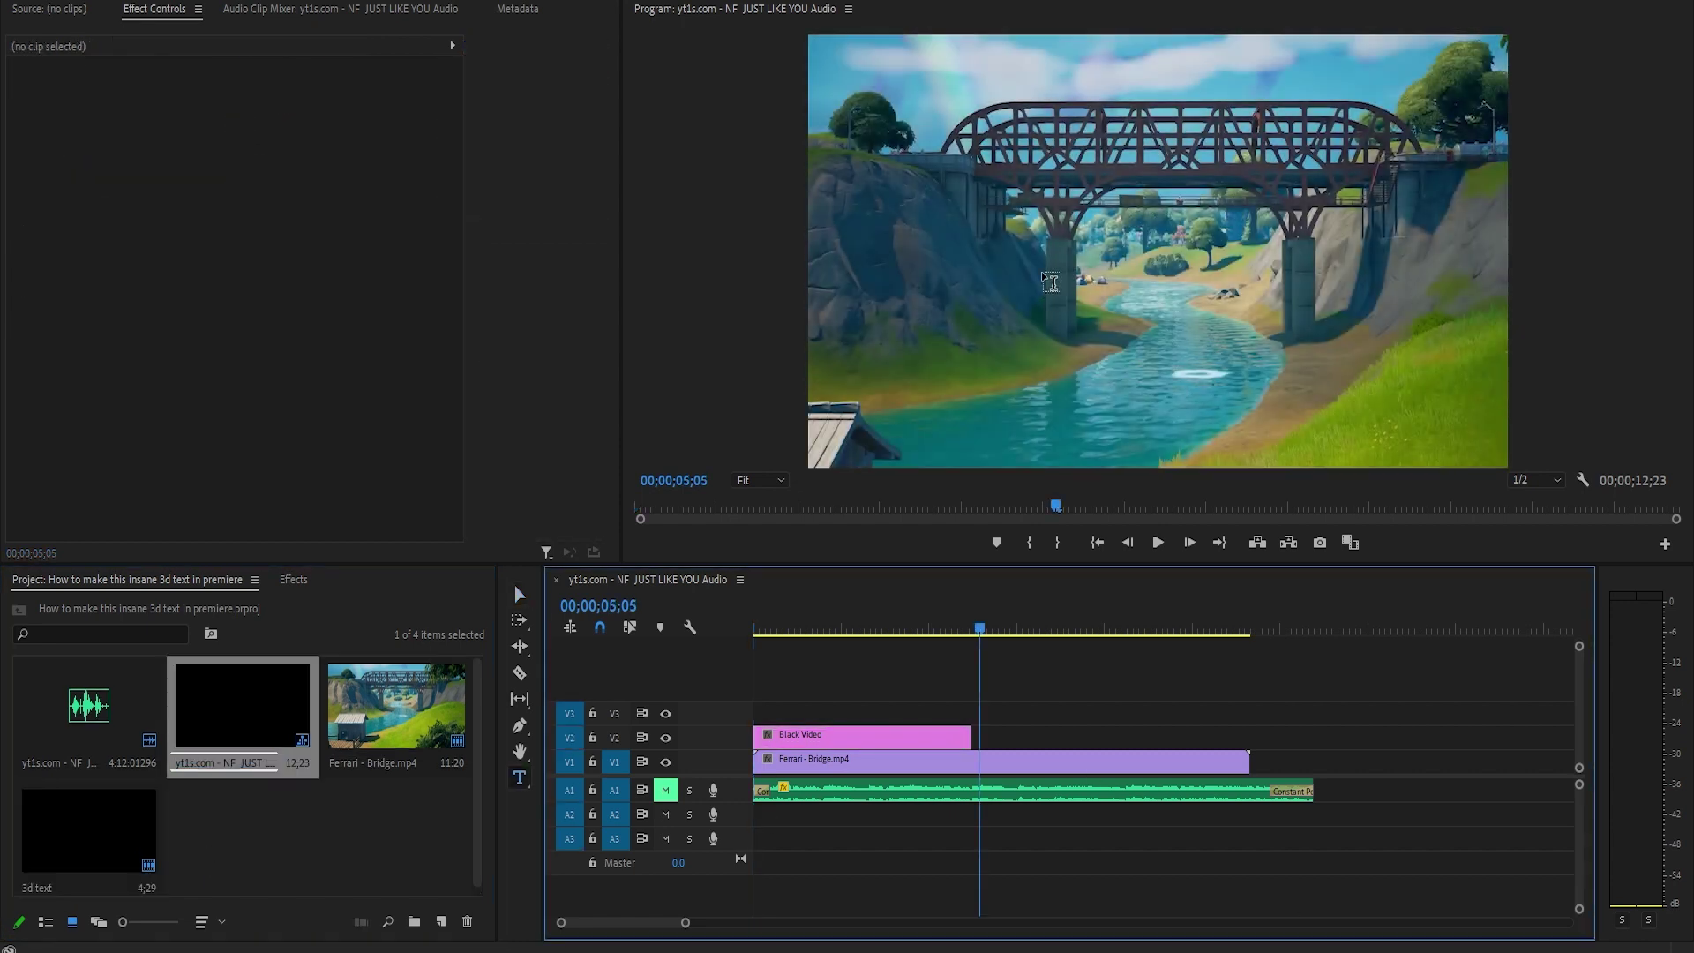
Step: Add a test text graphic 'sfesfsef', then delete it from the timeline
click(1043, 270)
text(sfesfsef)
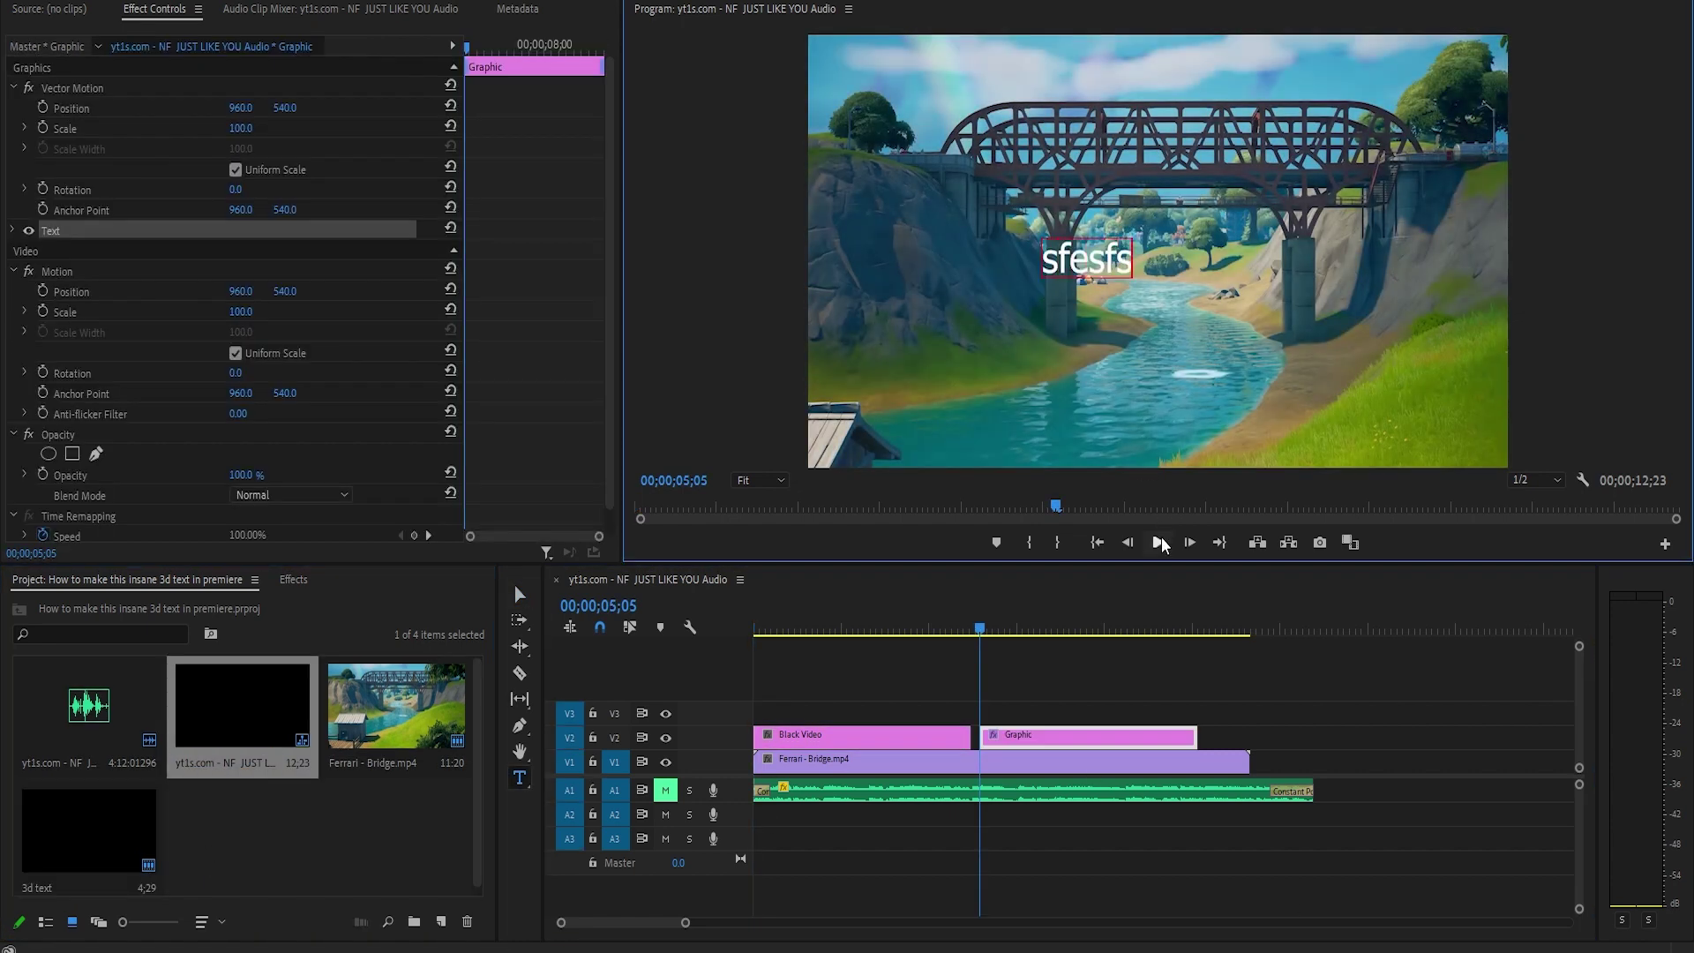
click(1128, 697)
click(1095, 734)
key(Delete)
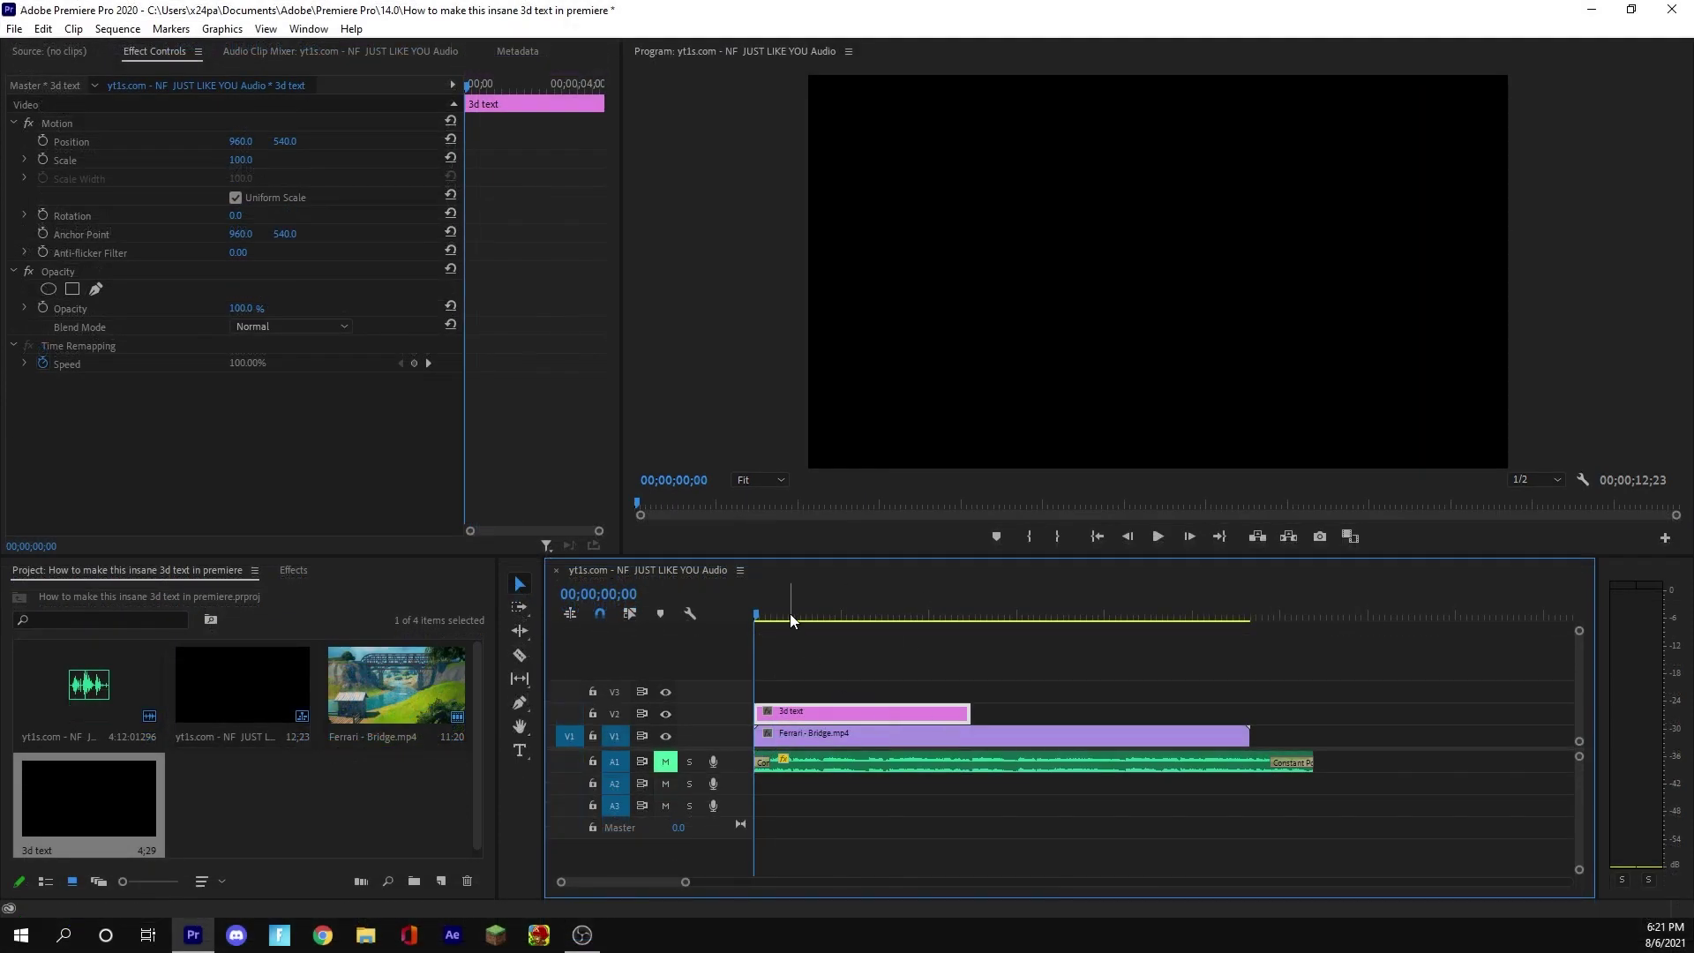
Step: Search effects for 'bcc ext' and apply BCC Extruded Text to the 3d text clip
drag(791, 613, 552, 534)
click(292, 571)
click(72, 594)
text(bcc)
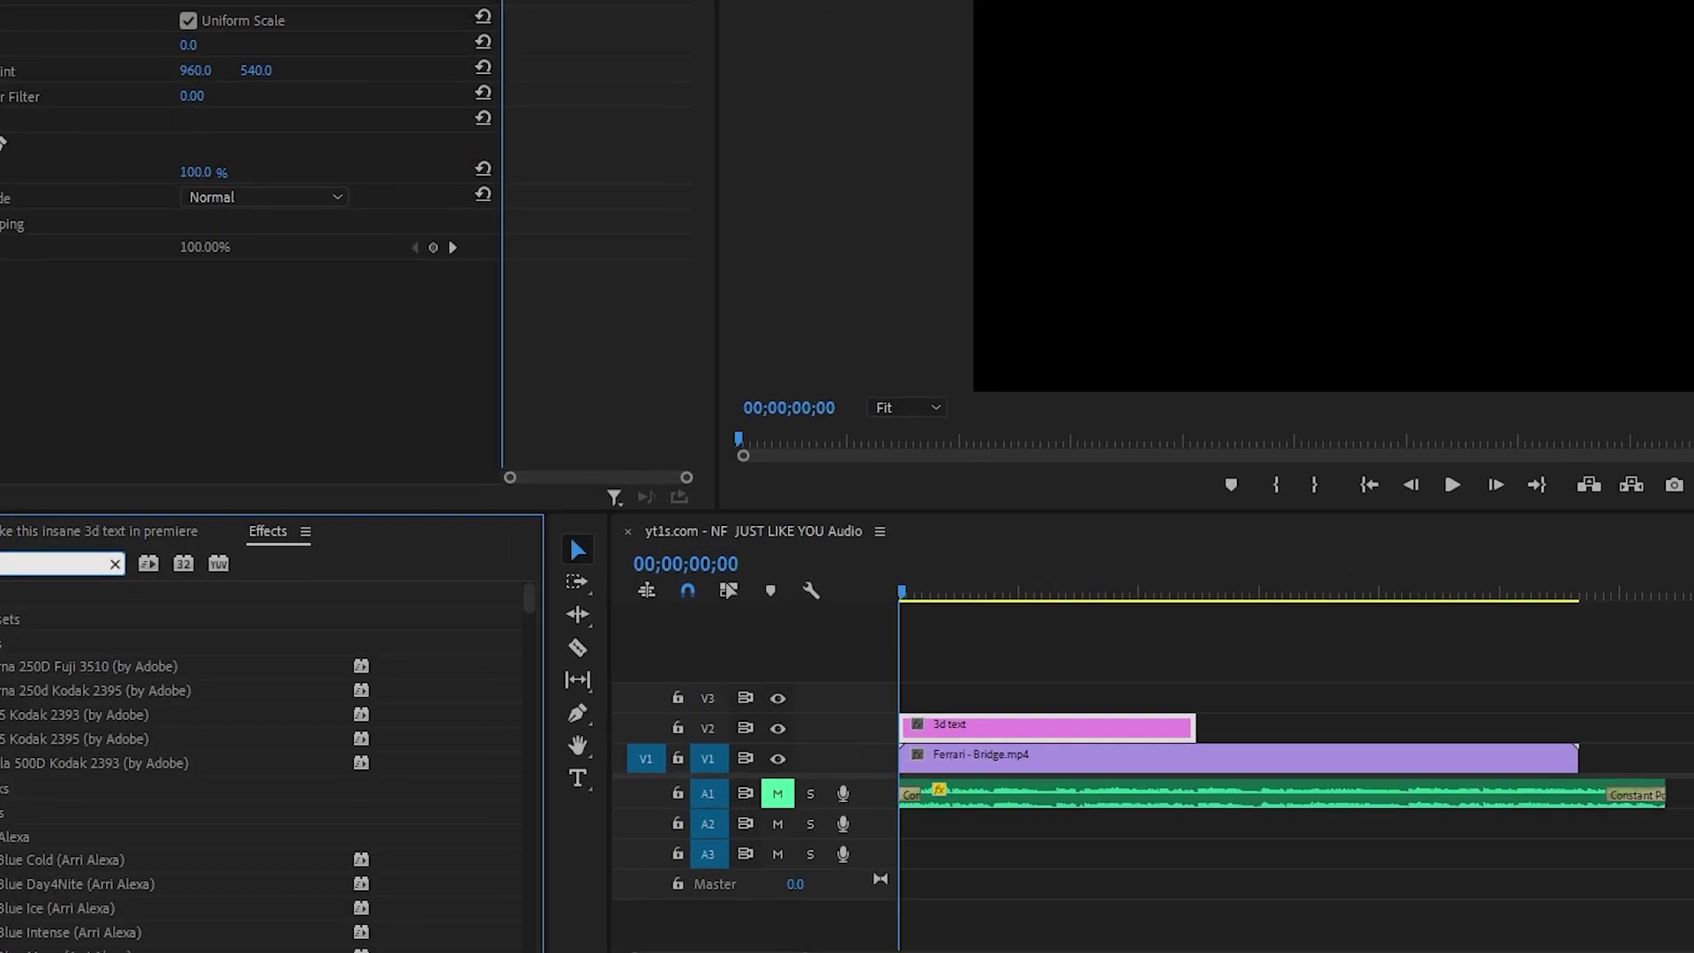
text(ext)
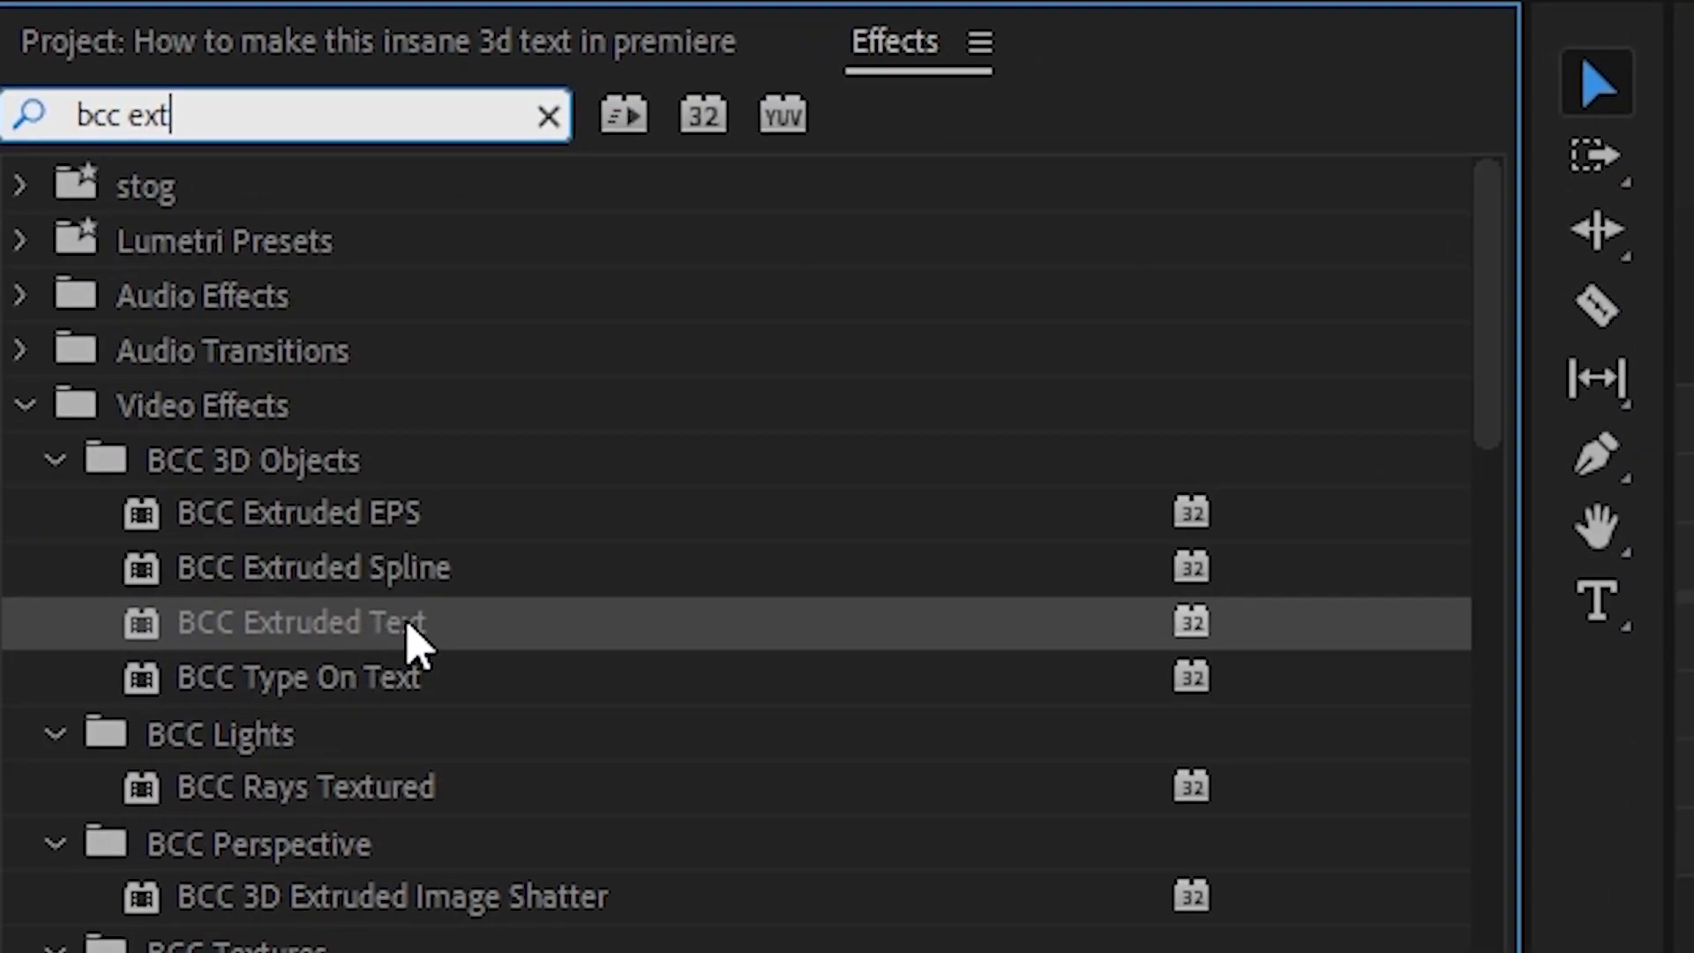
click(344, 653)
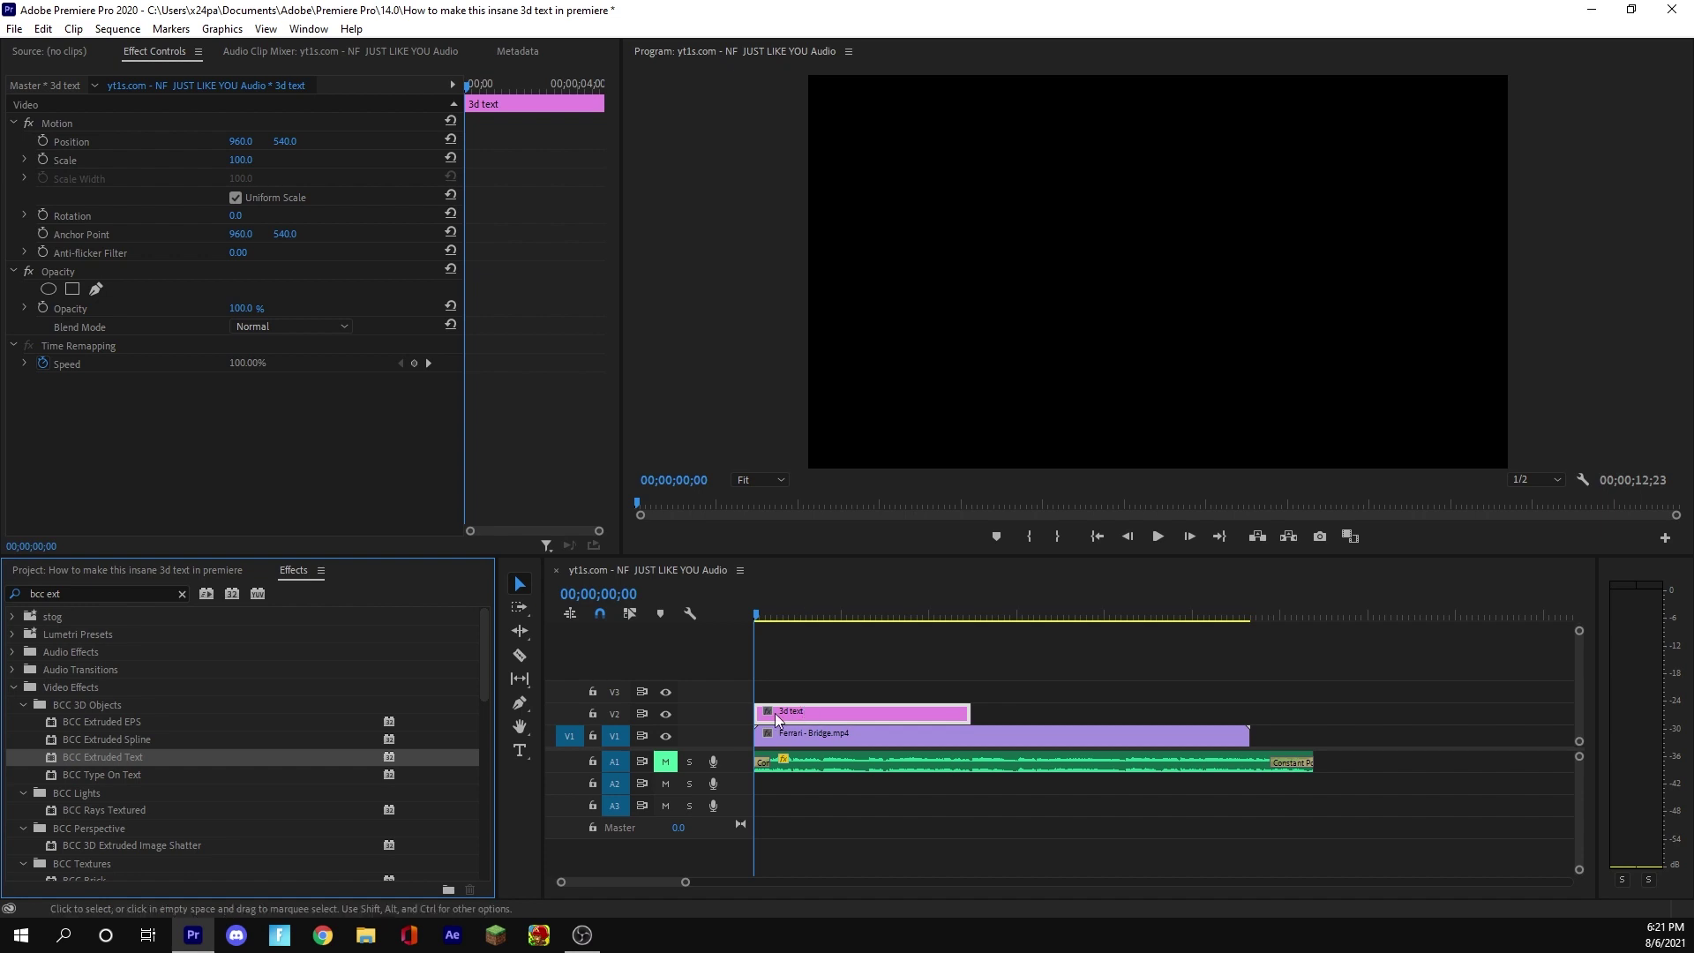
drag(313, 772, 799, 715)
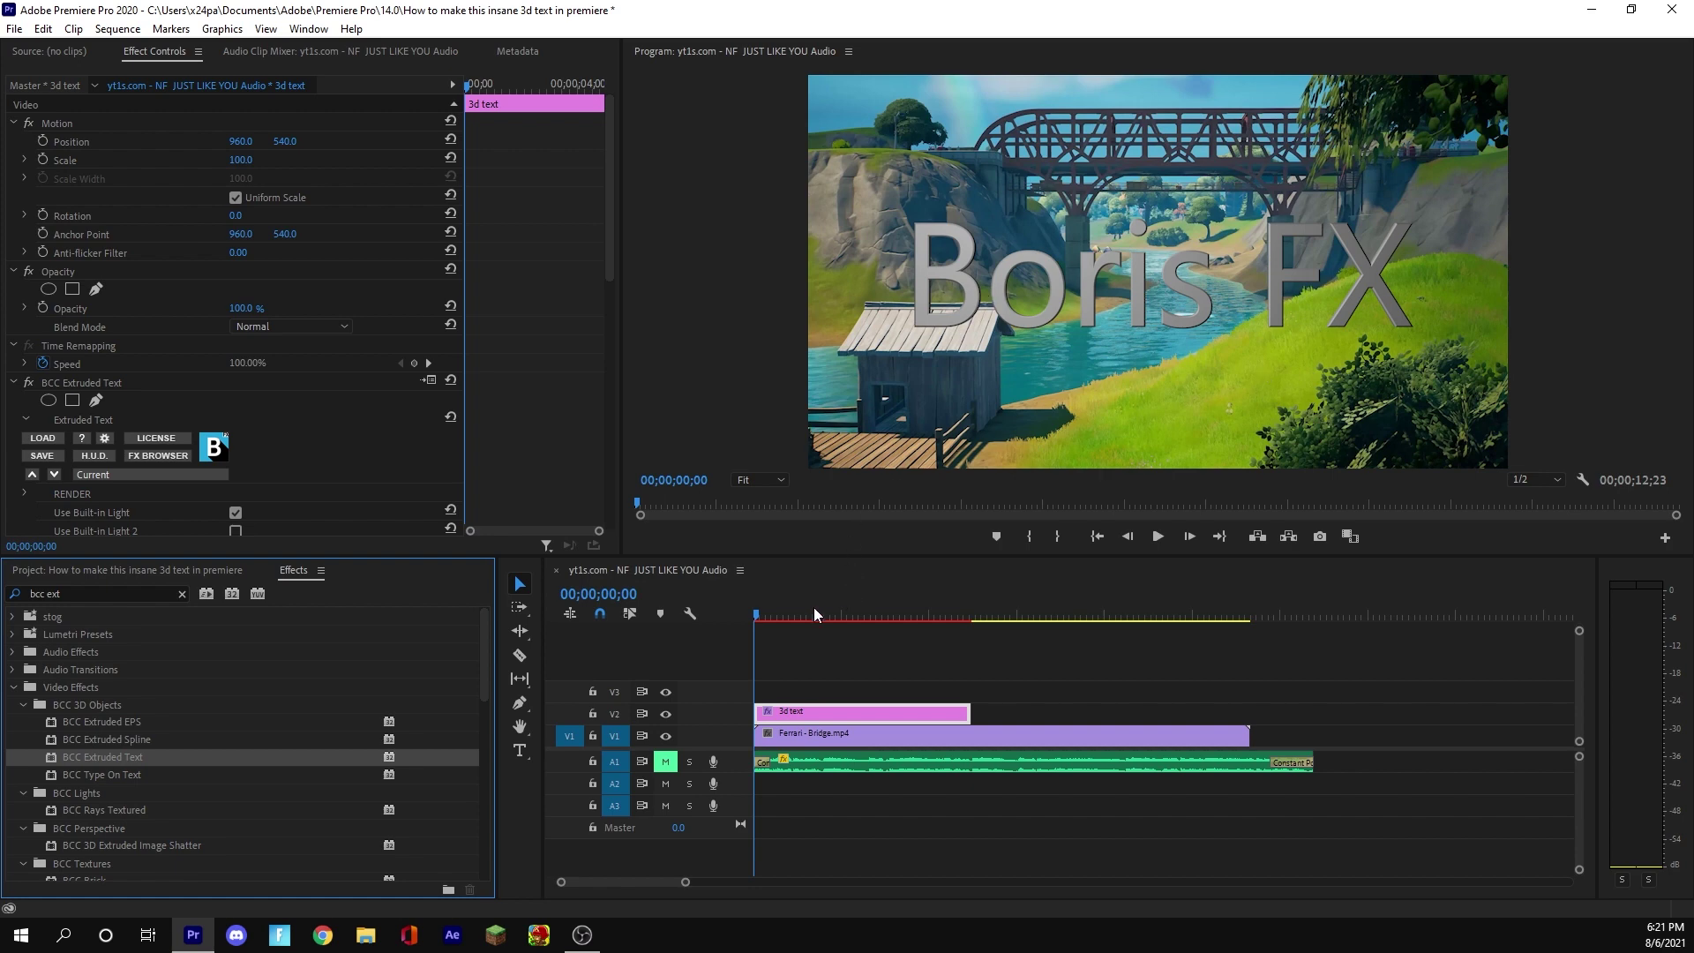
Step: Preview the extruded Boris FX text over the footage and launch the Continuum editor
click(853, 649)
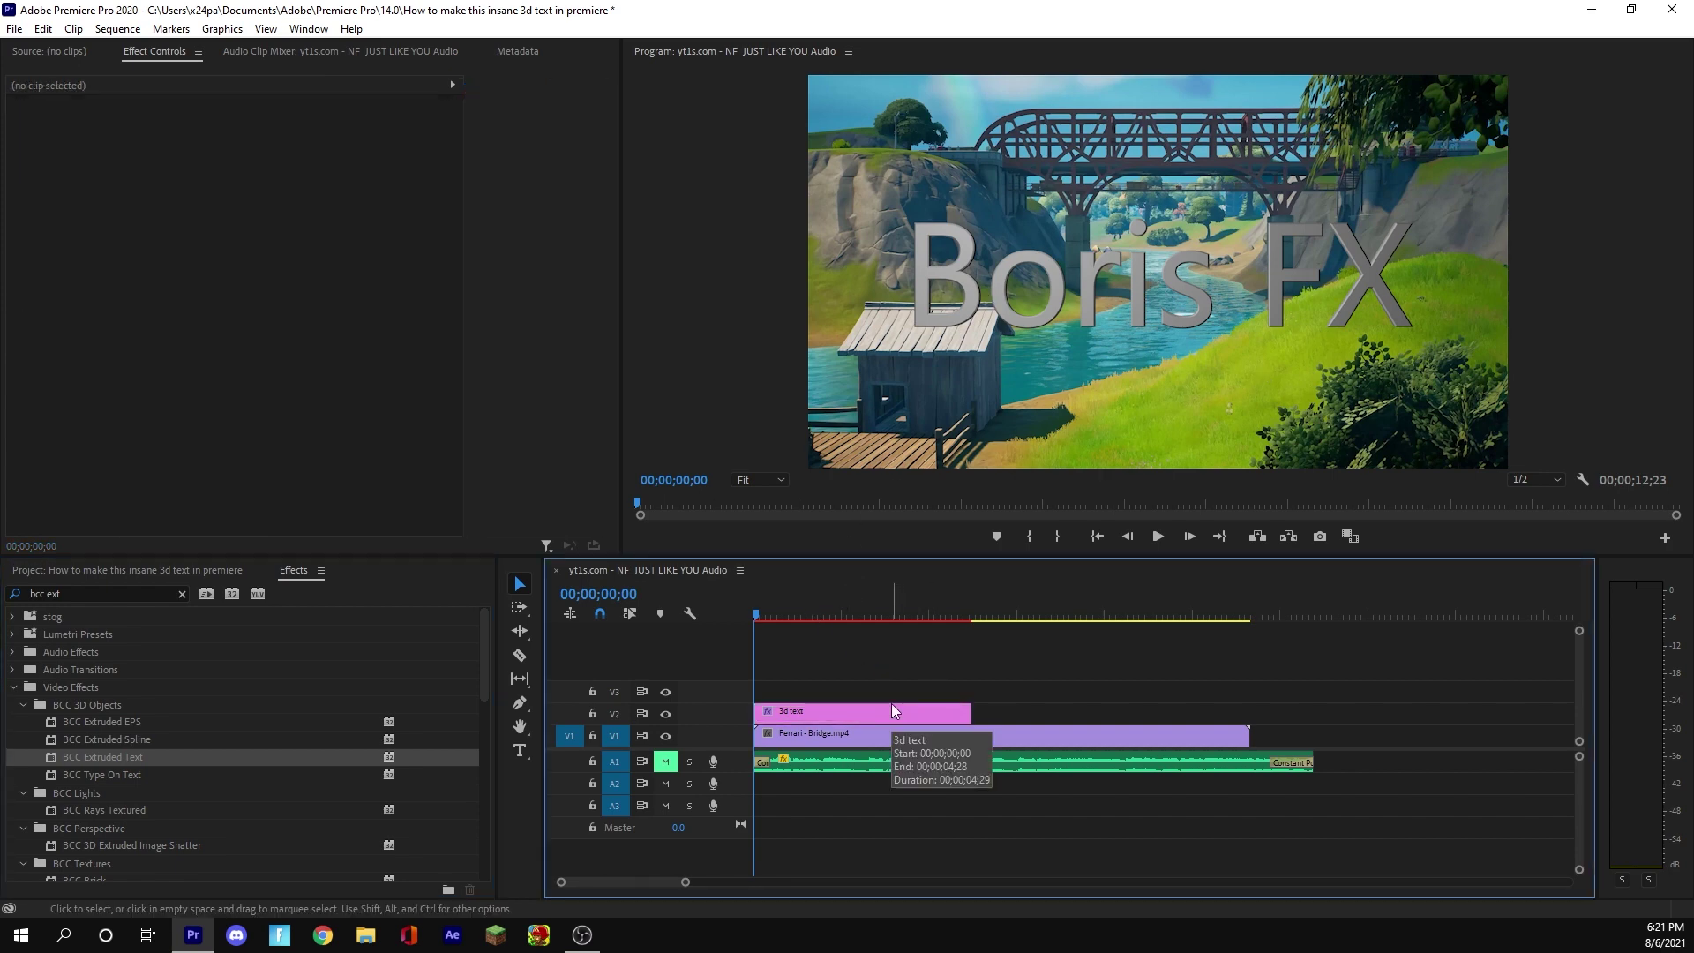
click(893, 708)
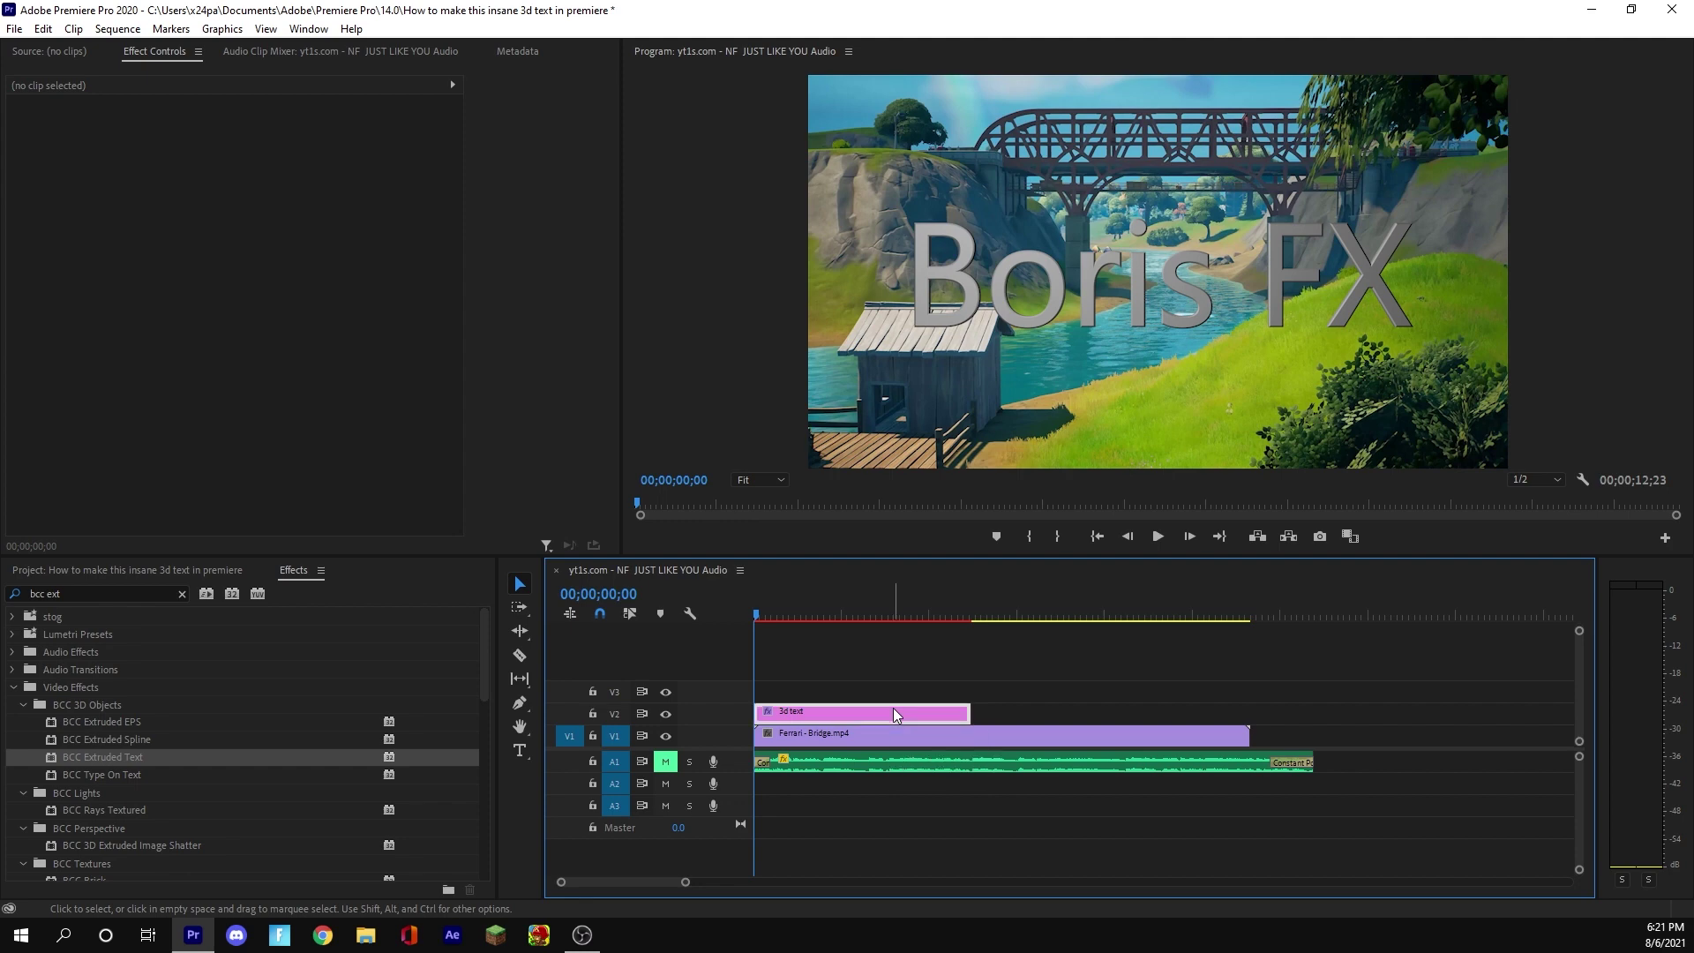
click(1085, 673)
drag(821, 607, 828, 607)
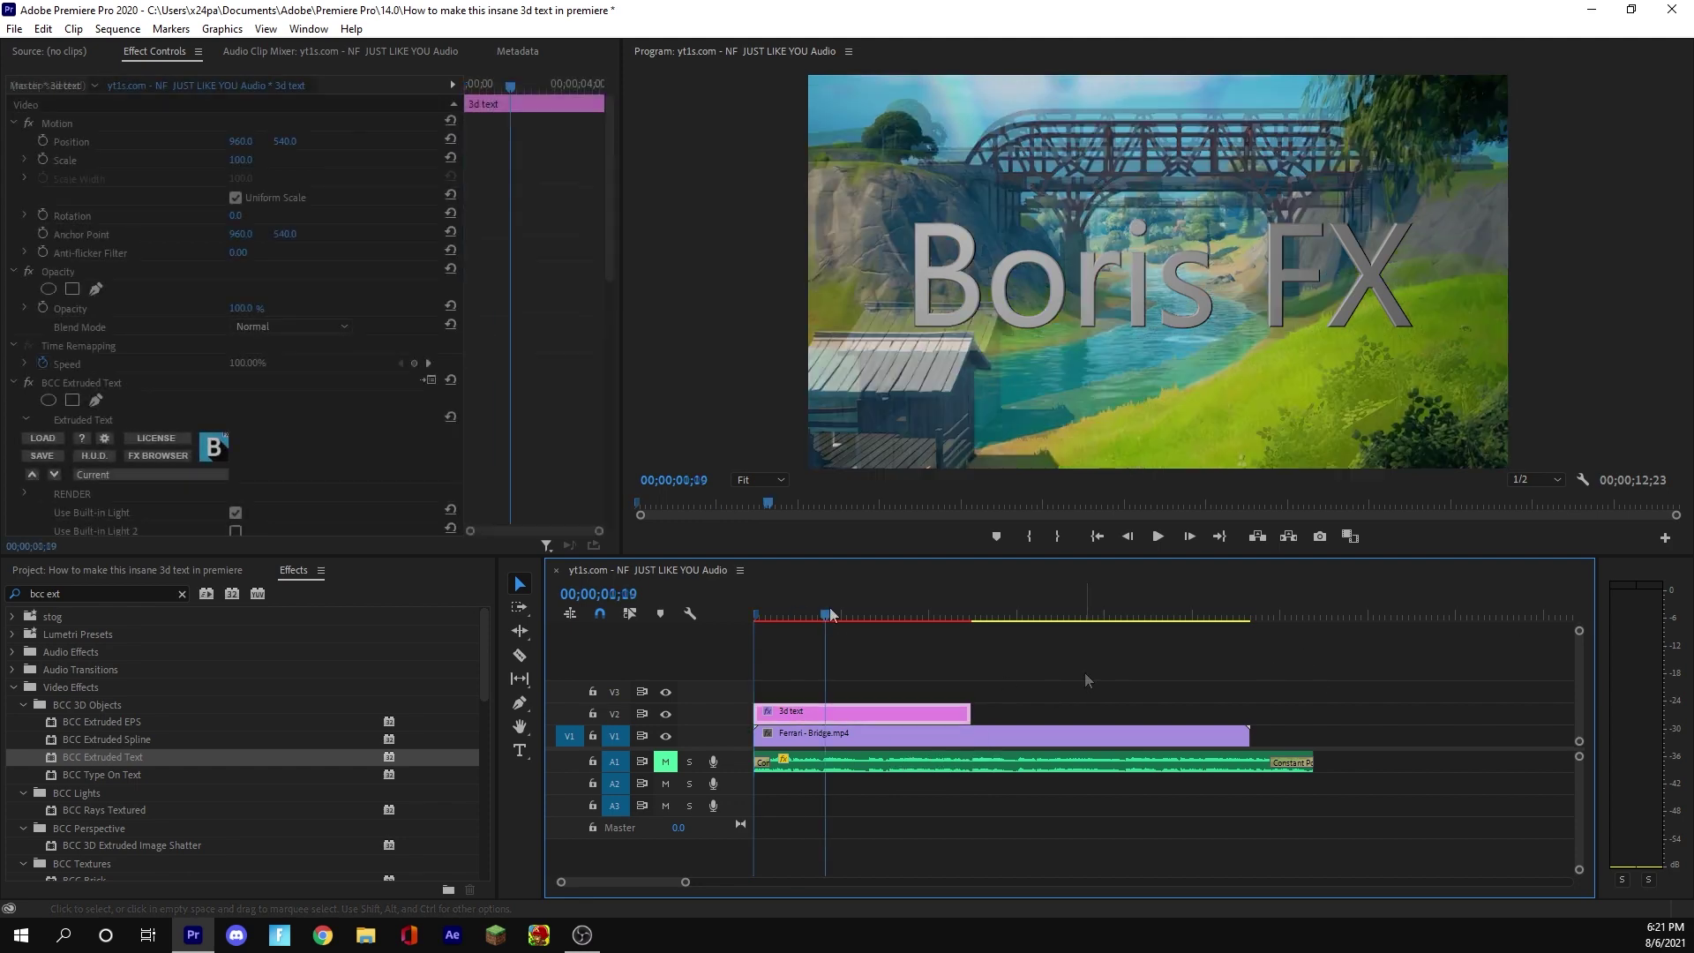
drag(828, 607, 897, 633)
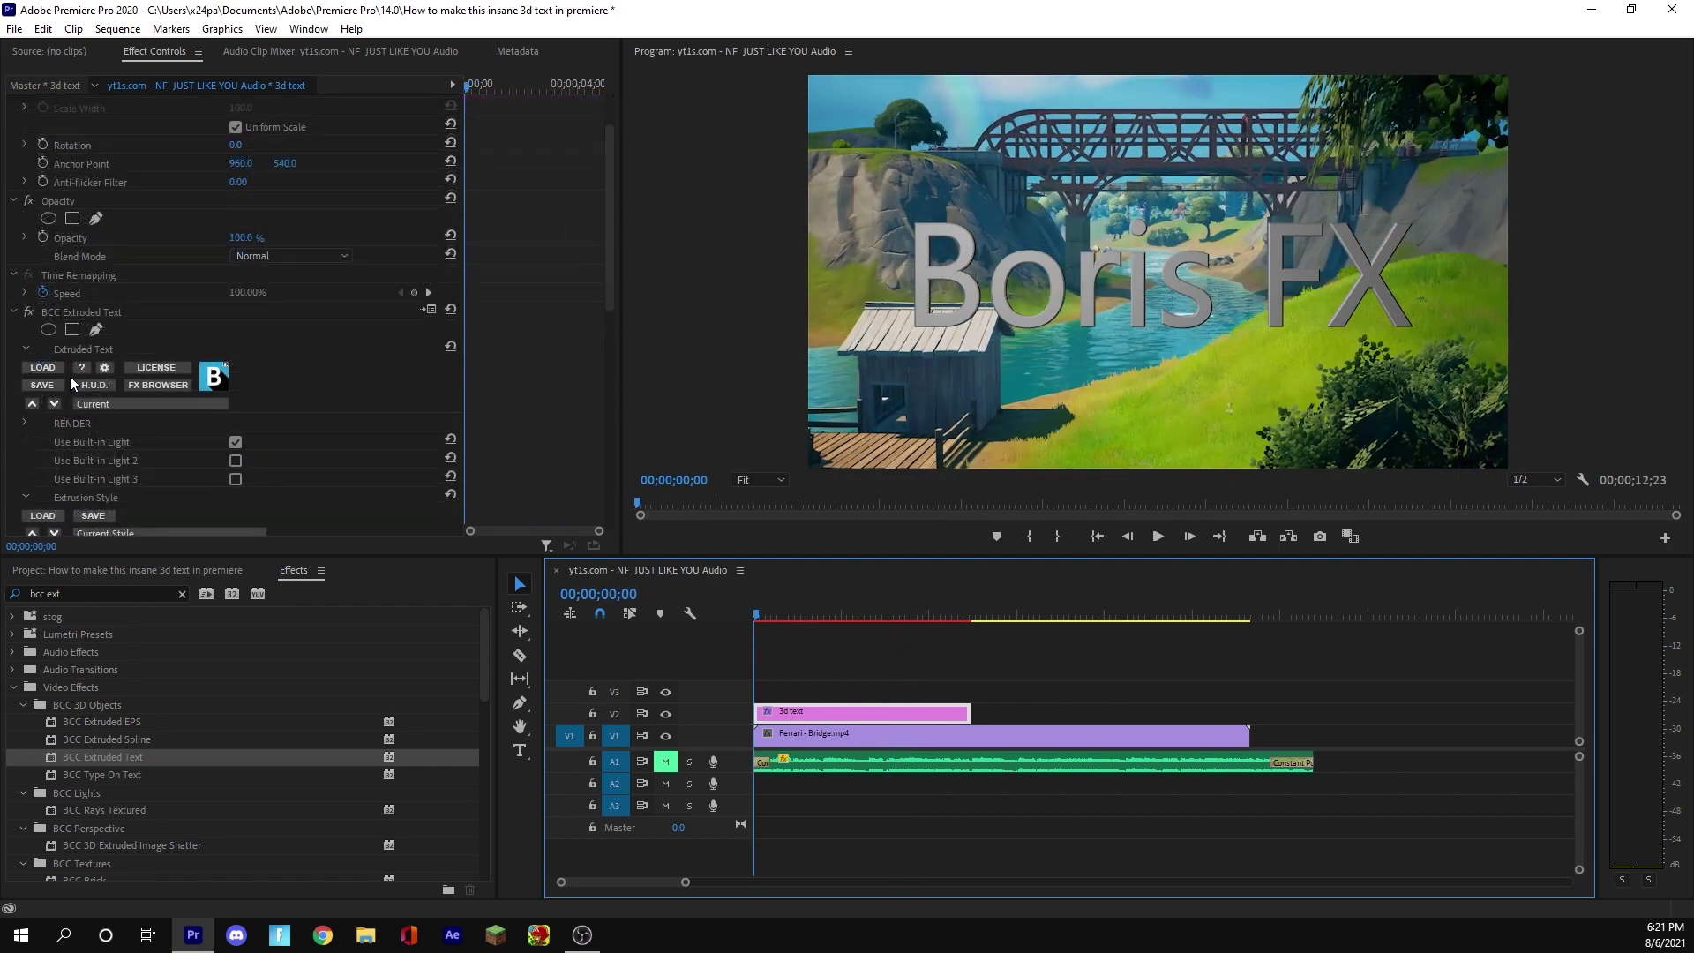
click(140, 383)
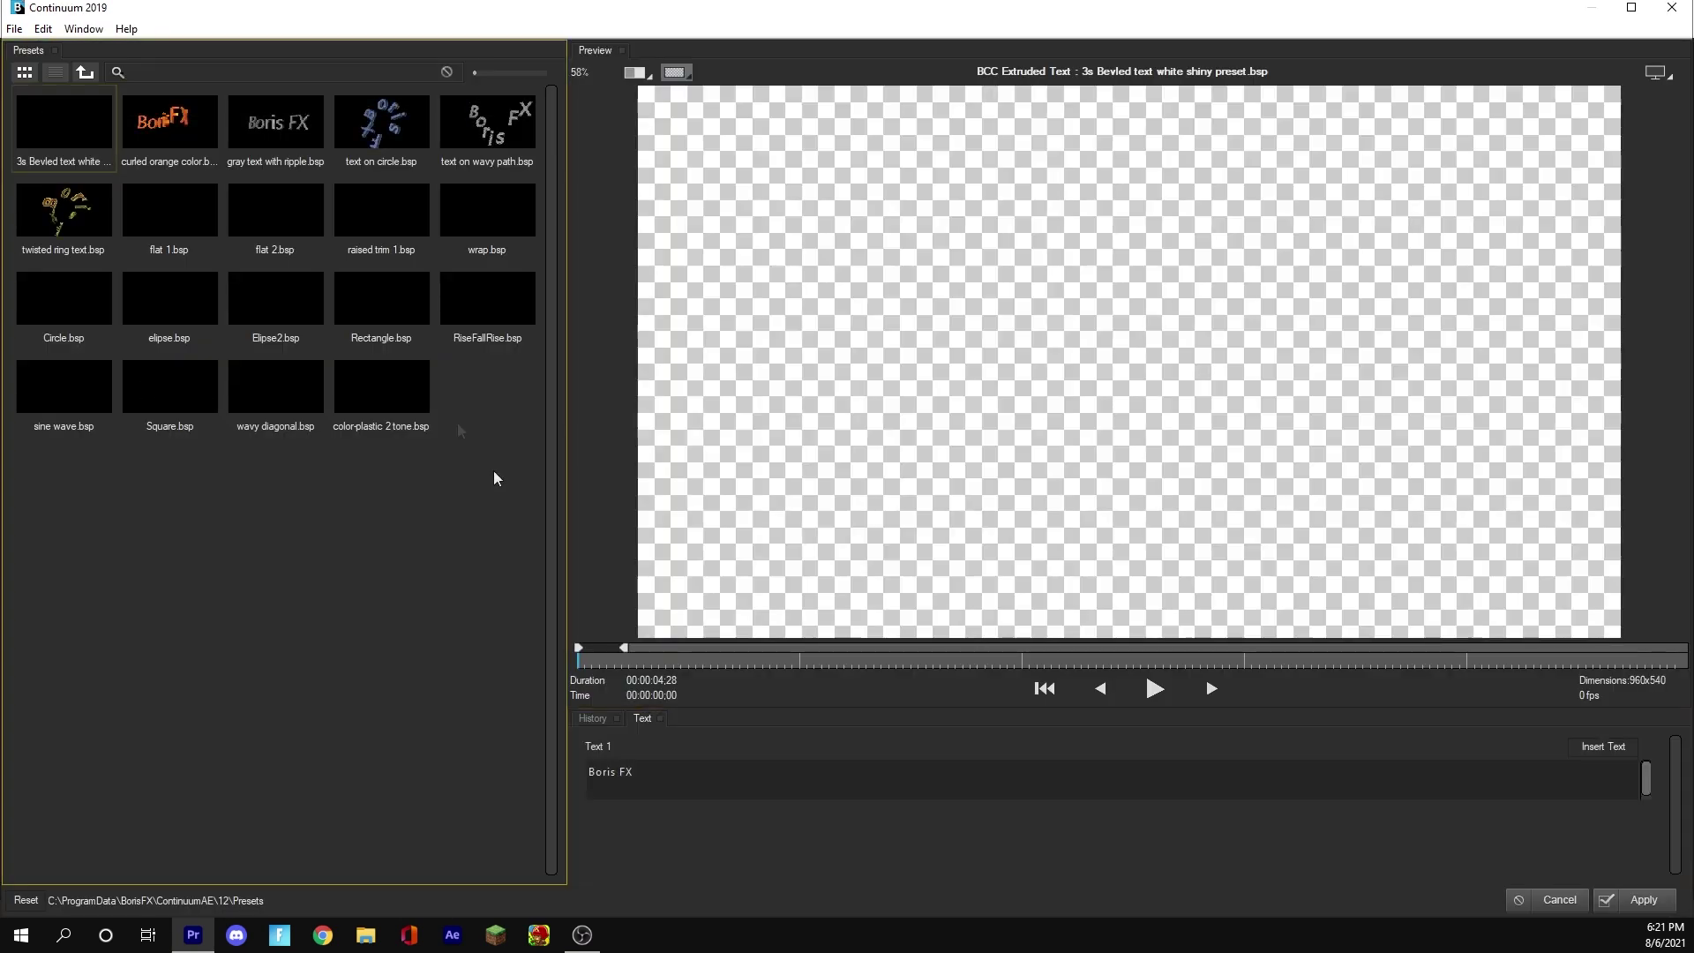
Step: Replace the Boris FX text with 'X24 Paradox' and apply it back to Premiere
click(697, 772)
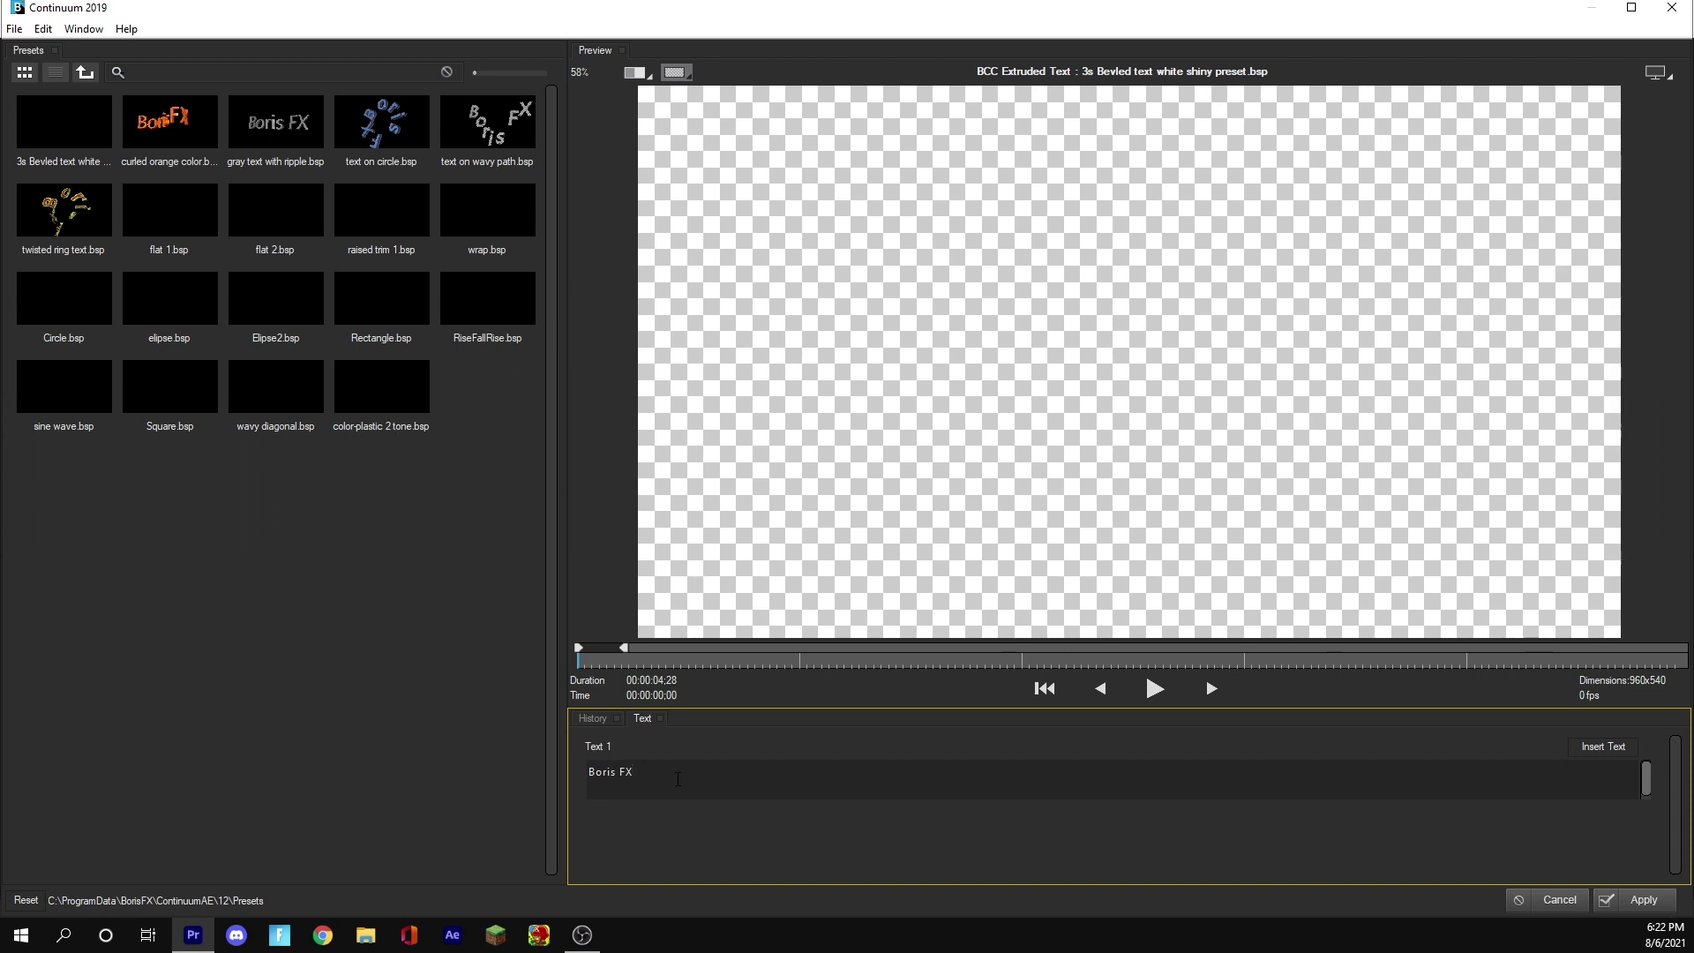
mouse_move(633, 769)
mouse_down()
mouse_move(585, 770)
mouse_move(655, 770)
mouse_up()
triple_click(623, 772)
key(BackSpace)
key(Left)
key(Left)
key(Left)
click(1649, 898)
Step: Select the 3d text clip and expand BCC Extruded Text's Transformations in Effect Controls
click(990, 665)
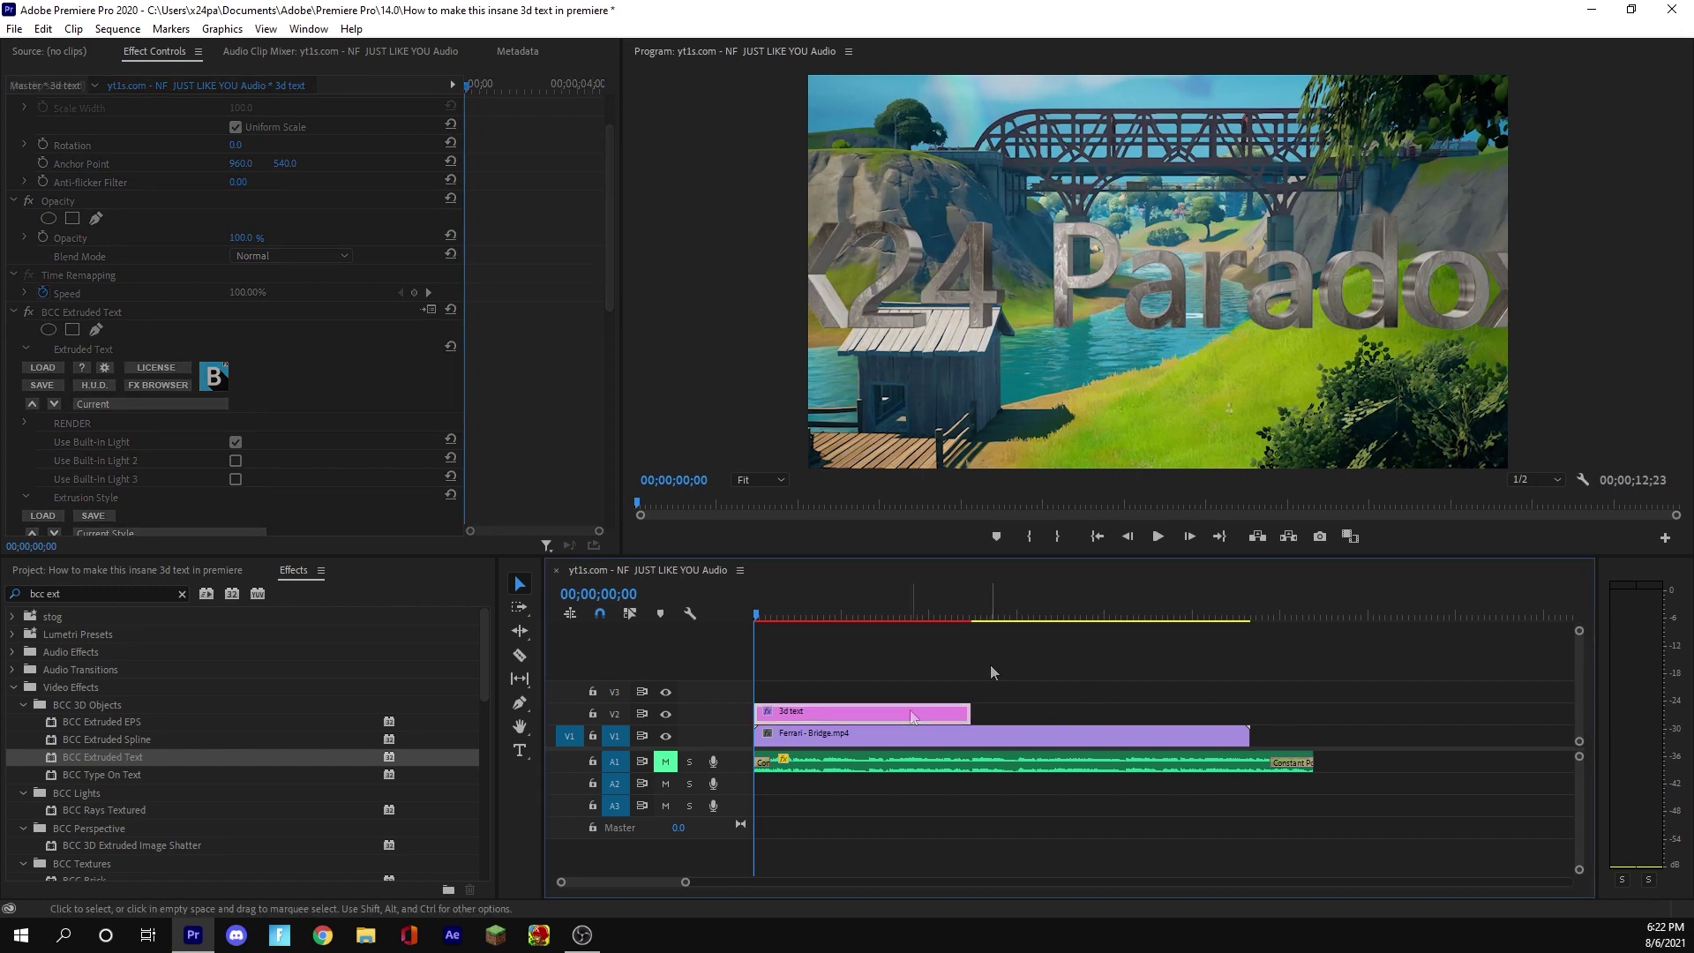
click(943, 714)
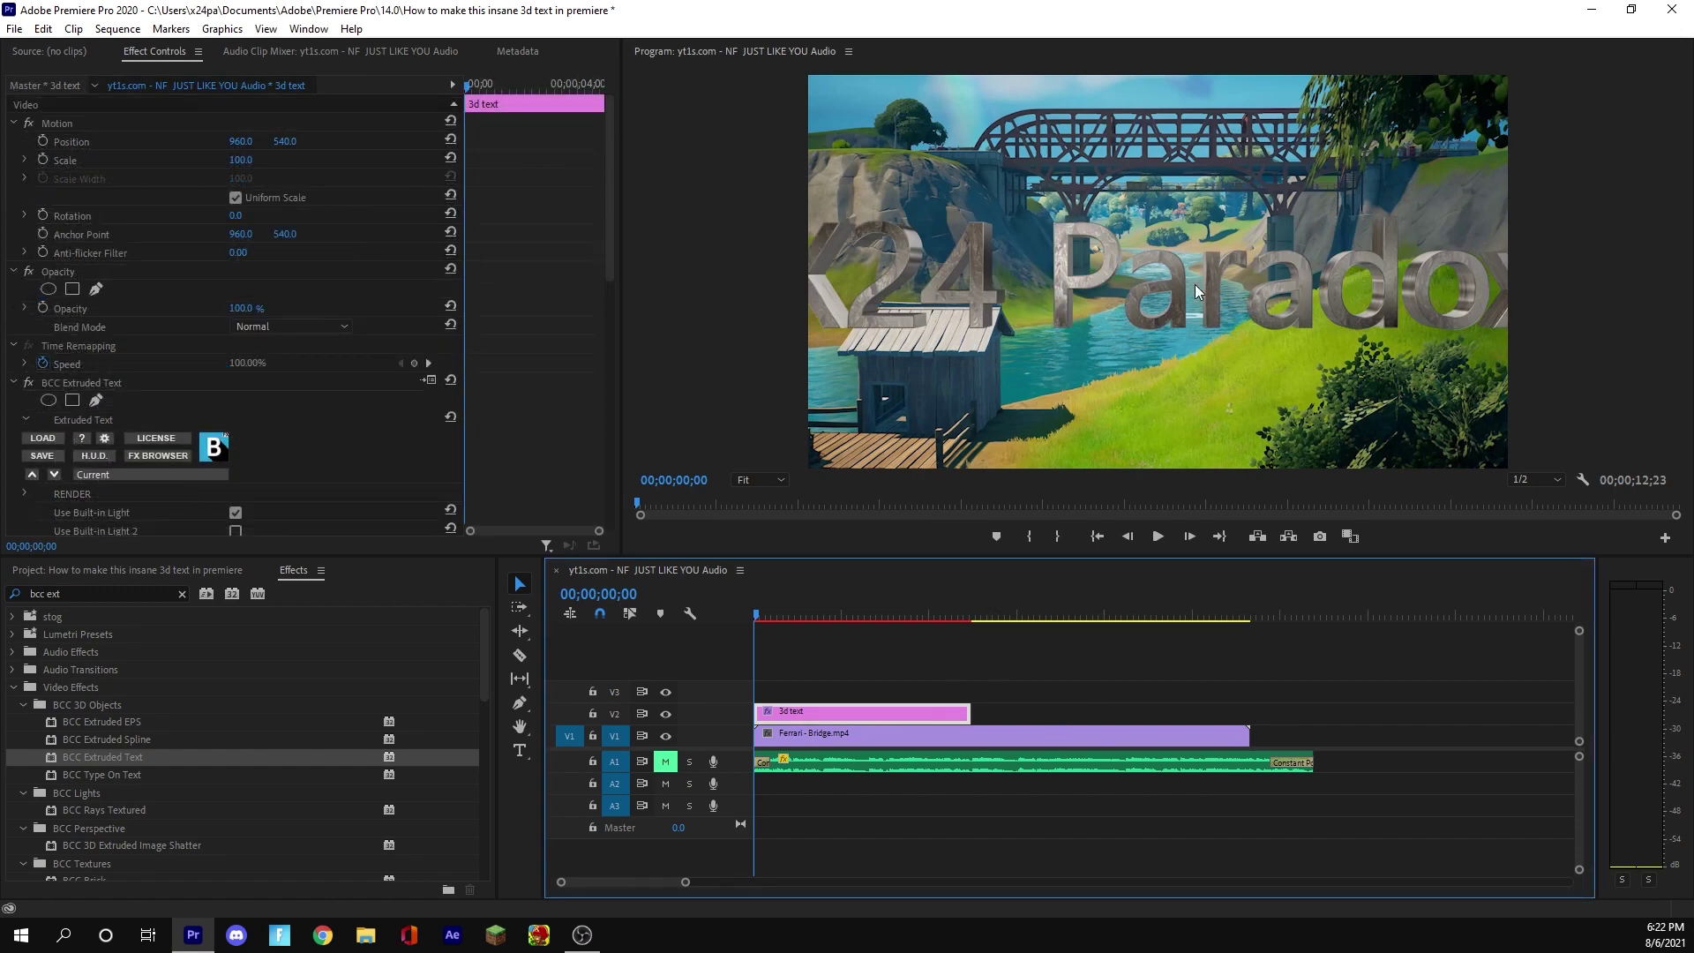
scroll(400, 452, down, 10)
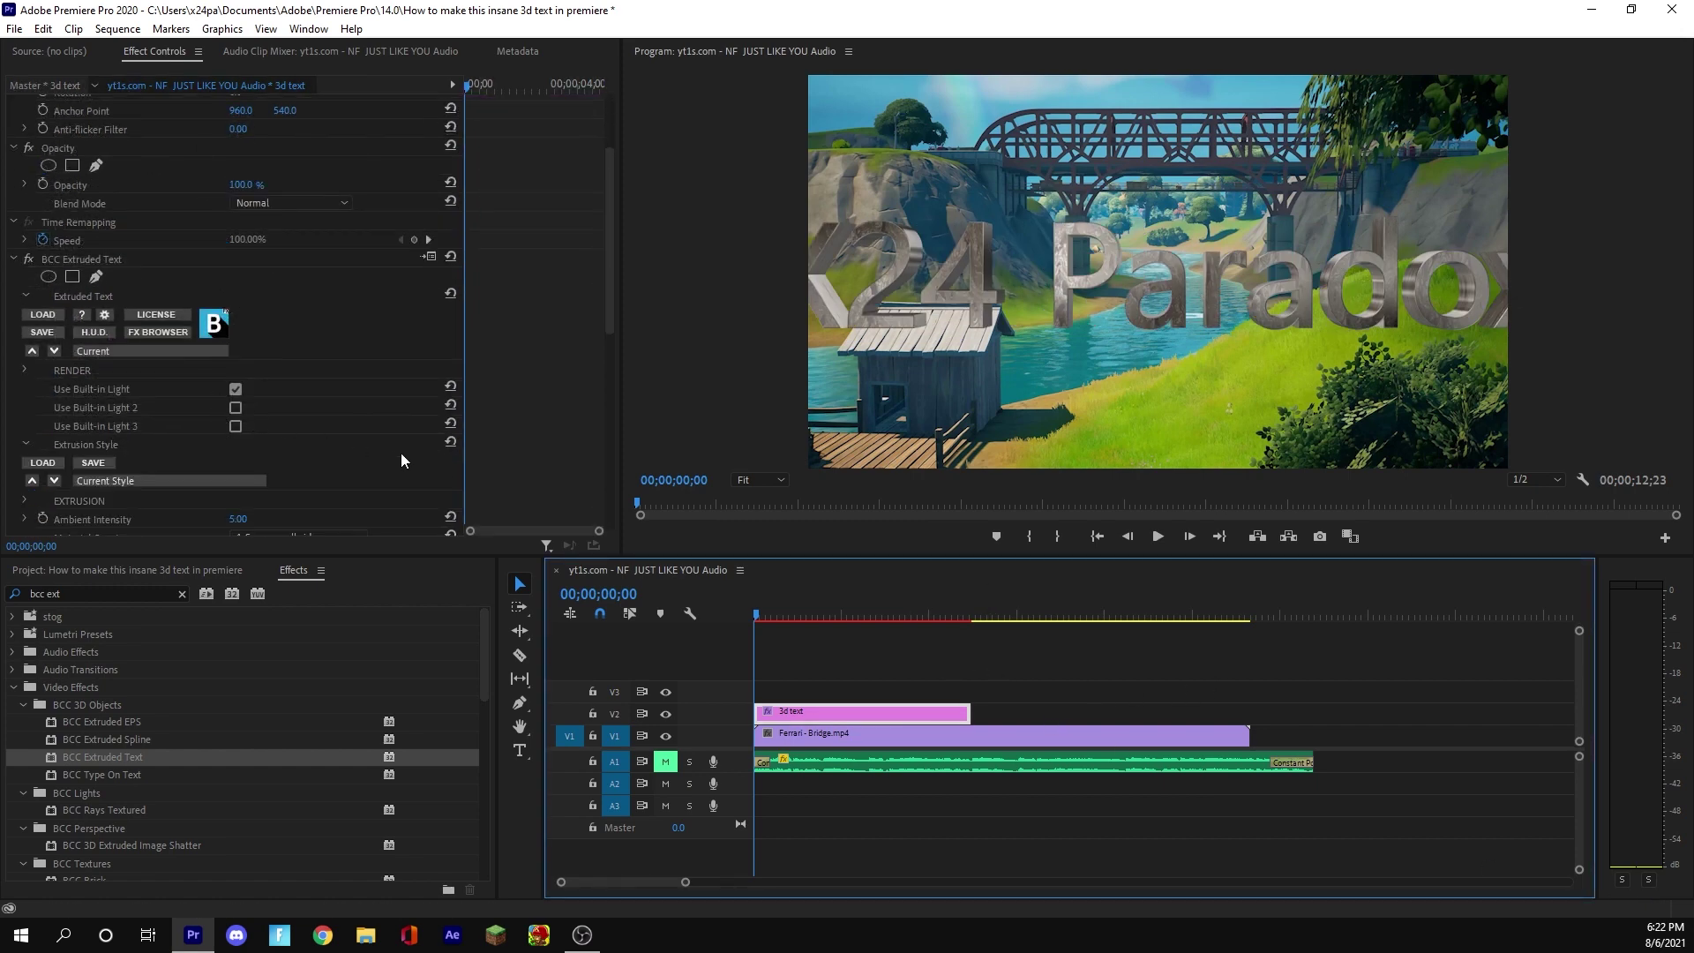
scroll(147, 305, up, 5)
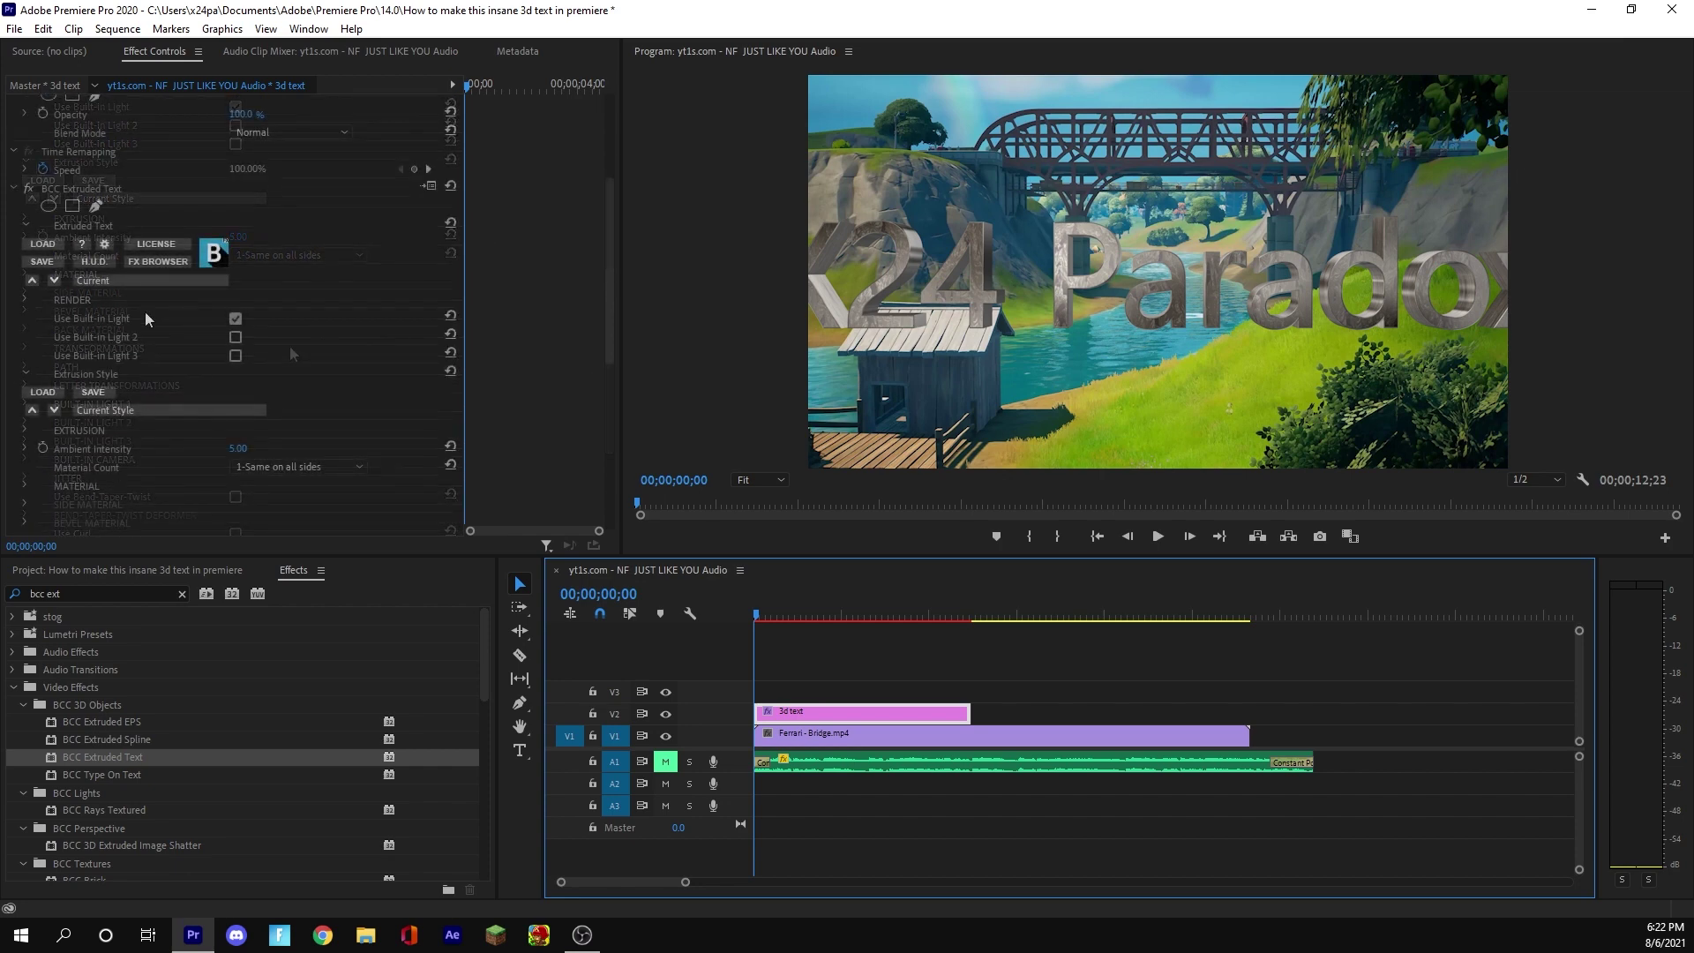
scroll(182, 370, down, 3)
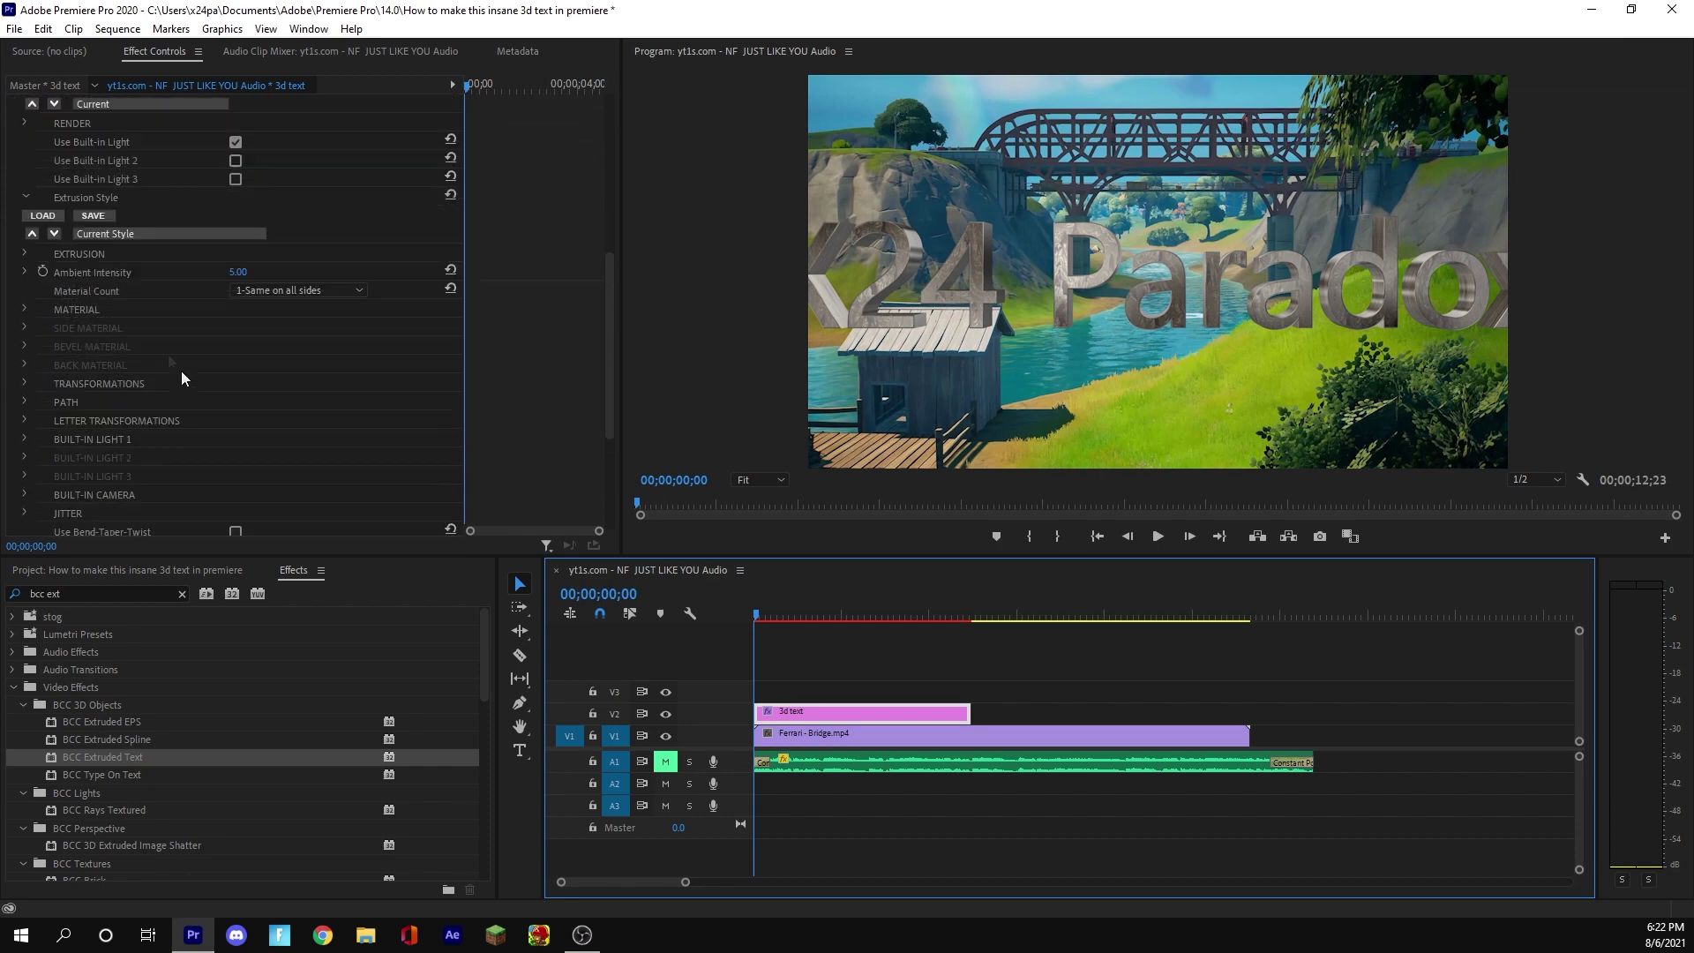
scroll(185, 291, up, 2)
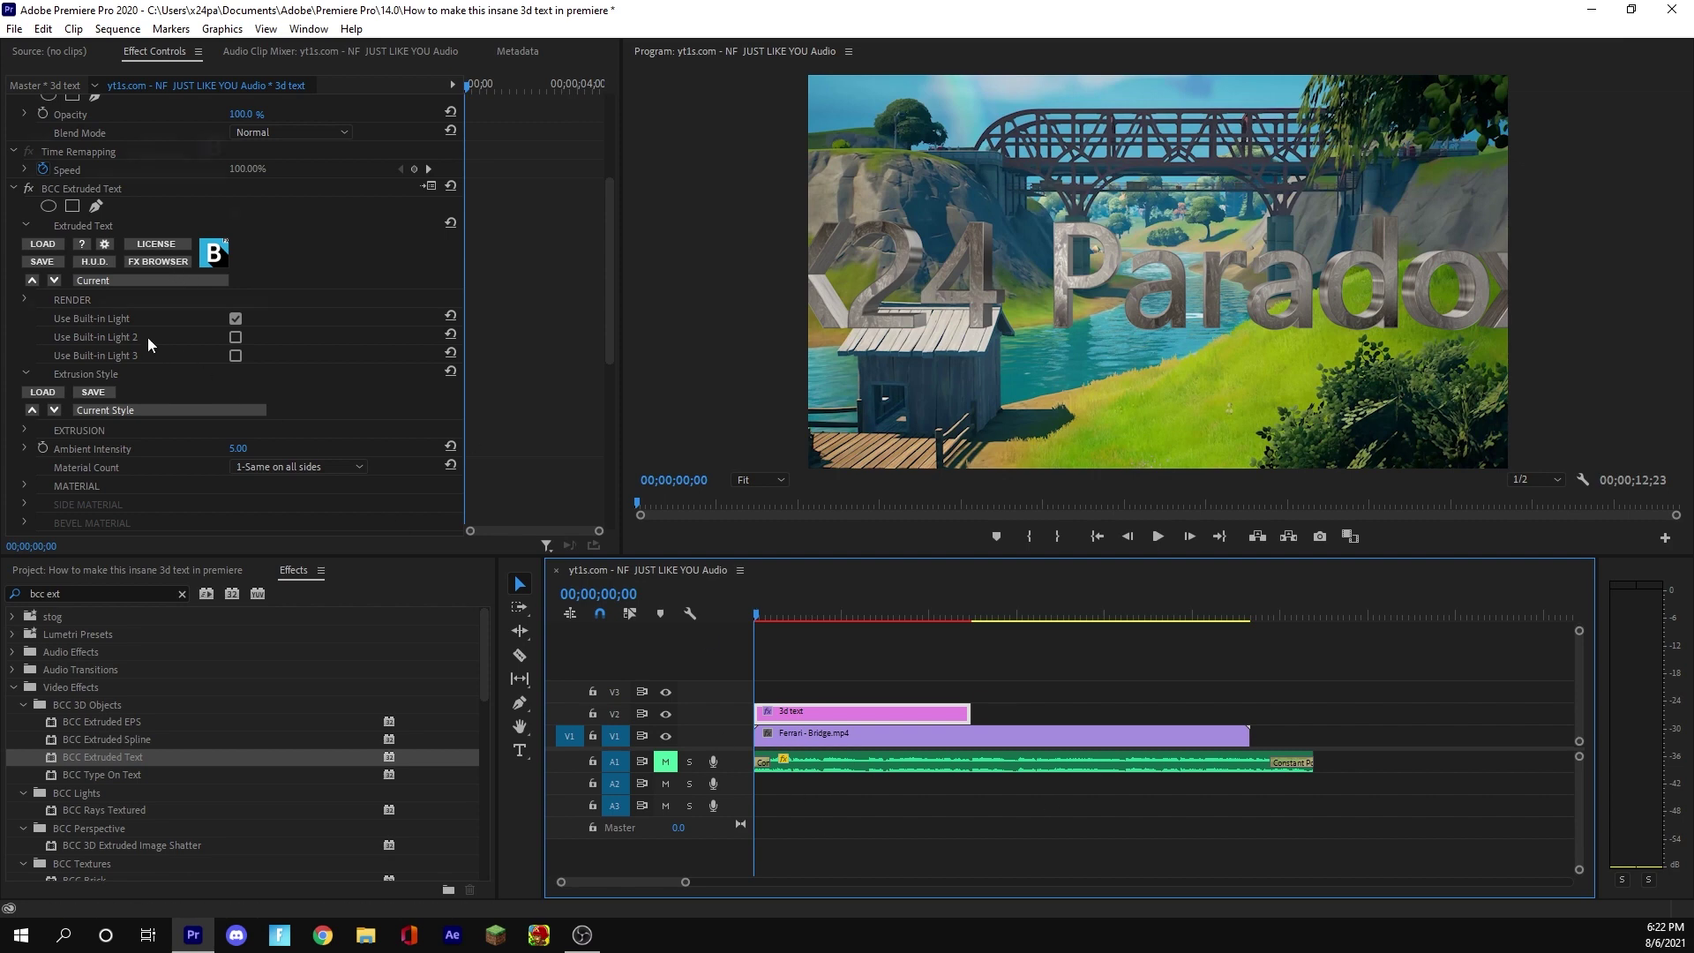
scroll(148, 344, down, 3)
scroll(340, 529, down, 4)
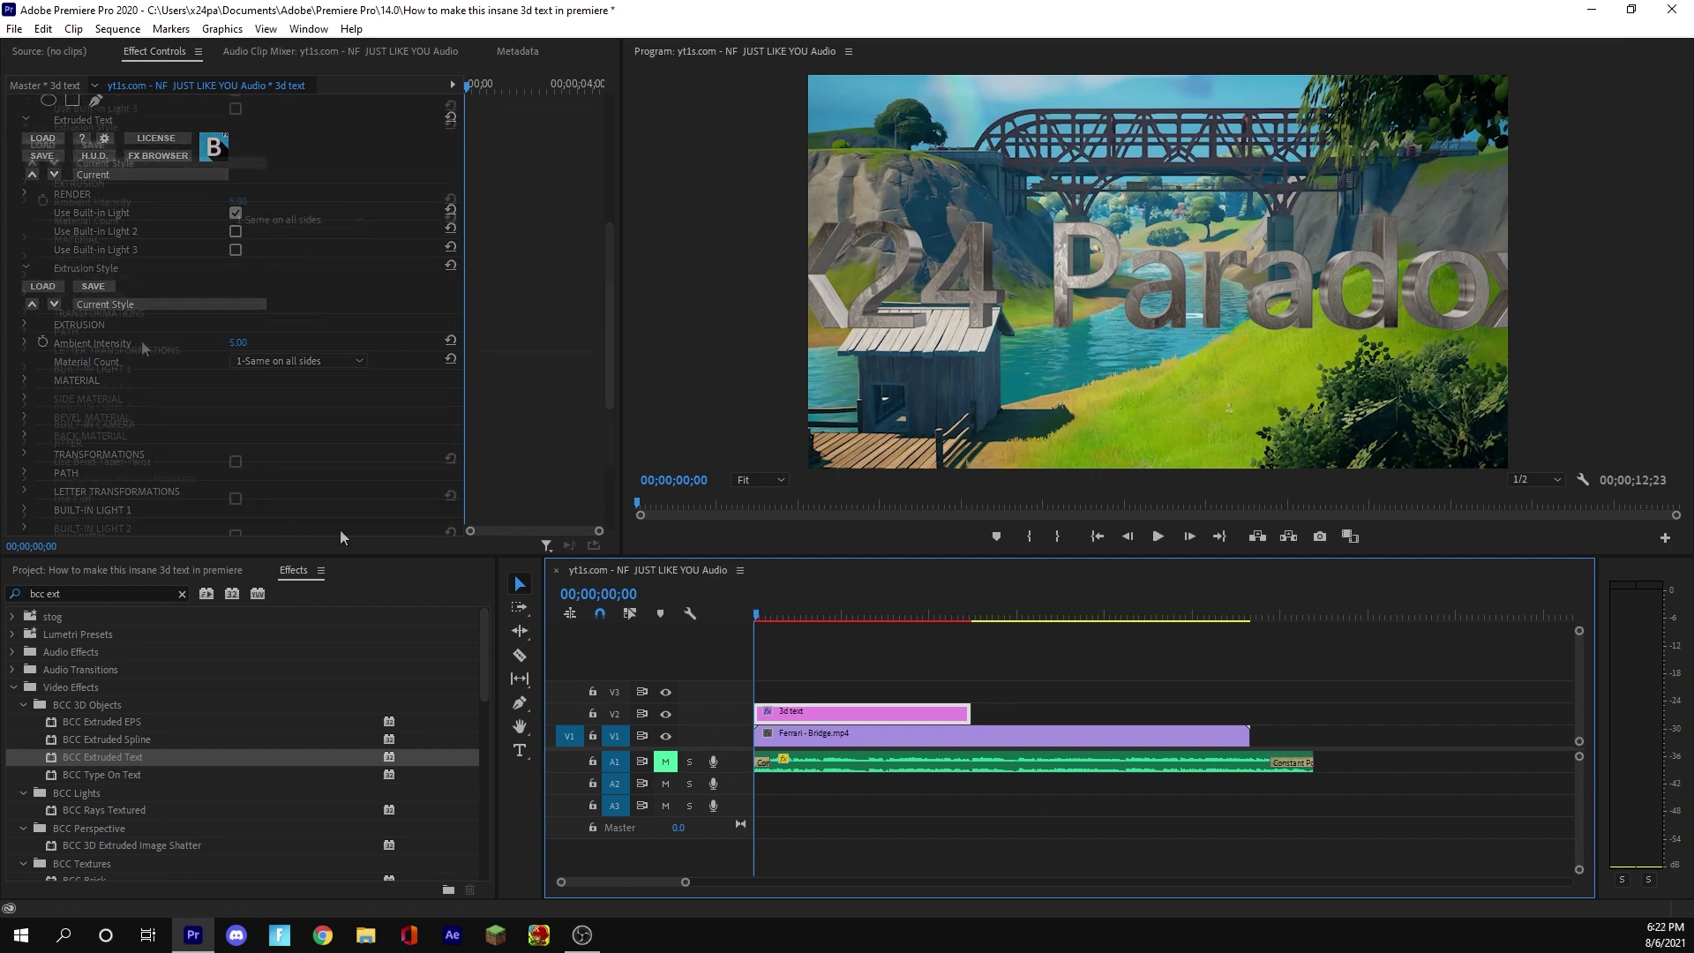
click(25, 313)
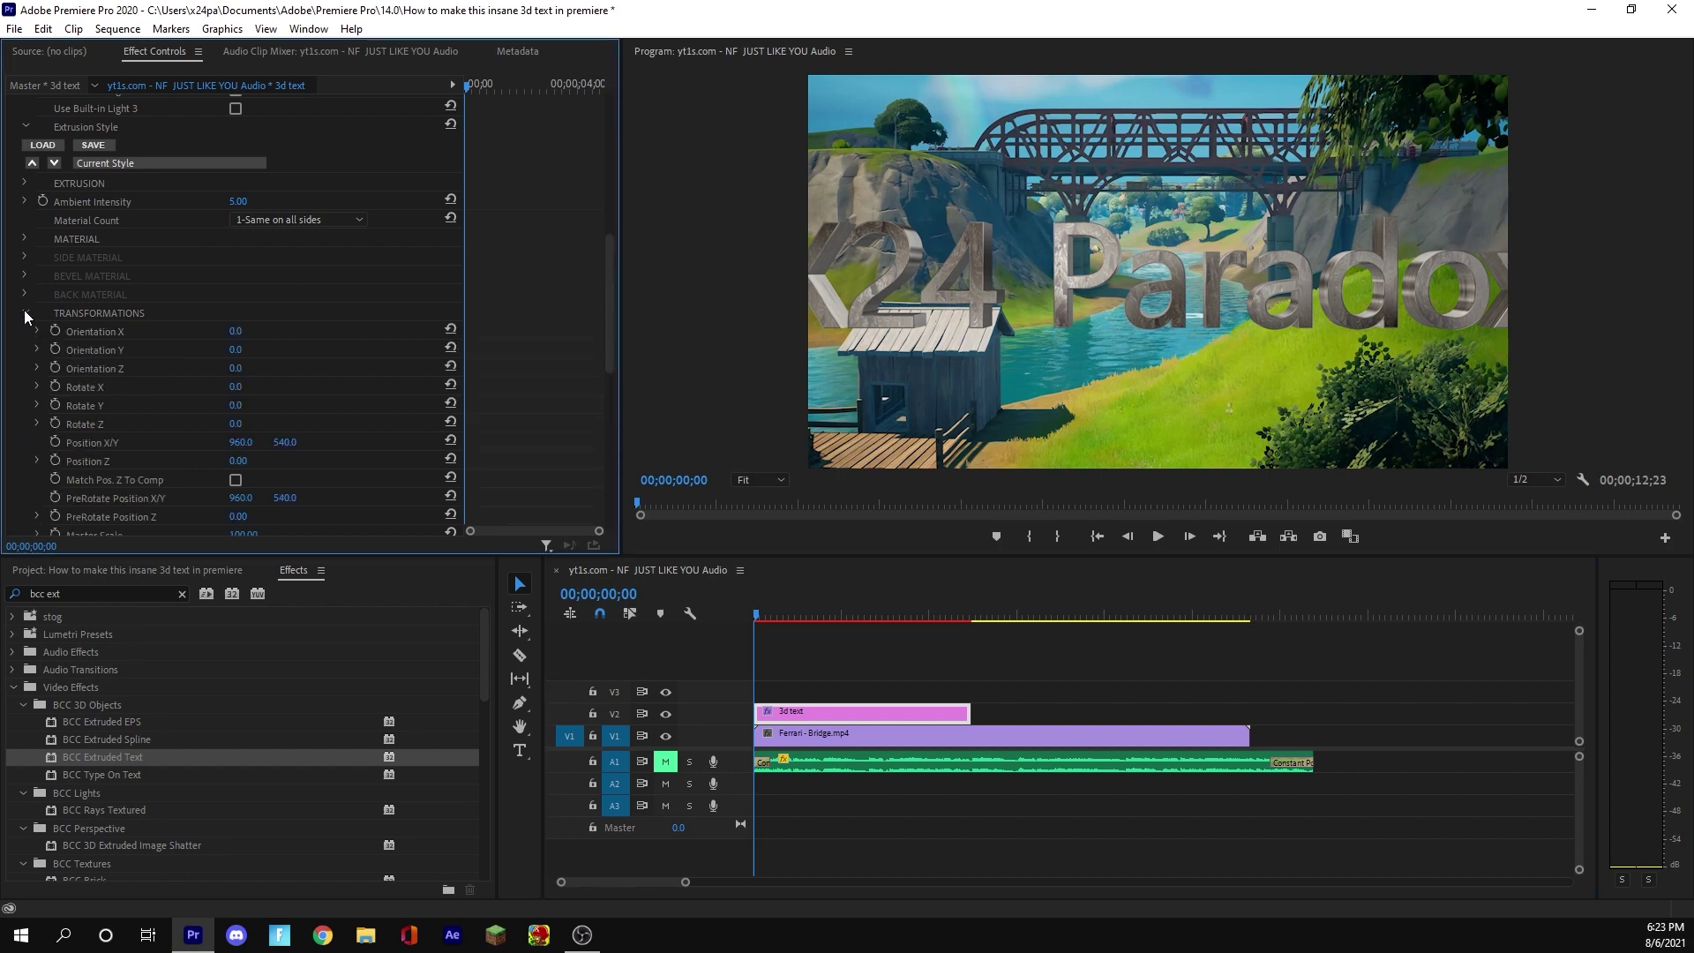
Step: Set Orientation X to 85.0, tipping the letters nearly edge-on
scroll(129, 341, down, 1)
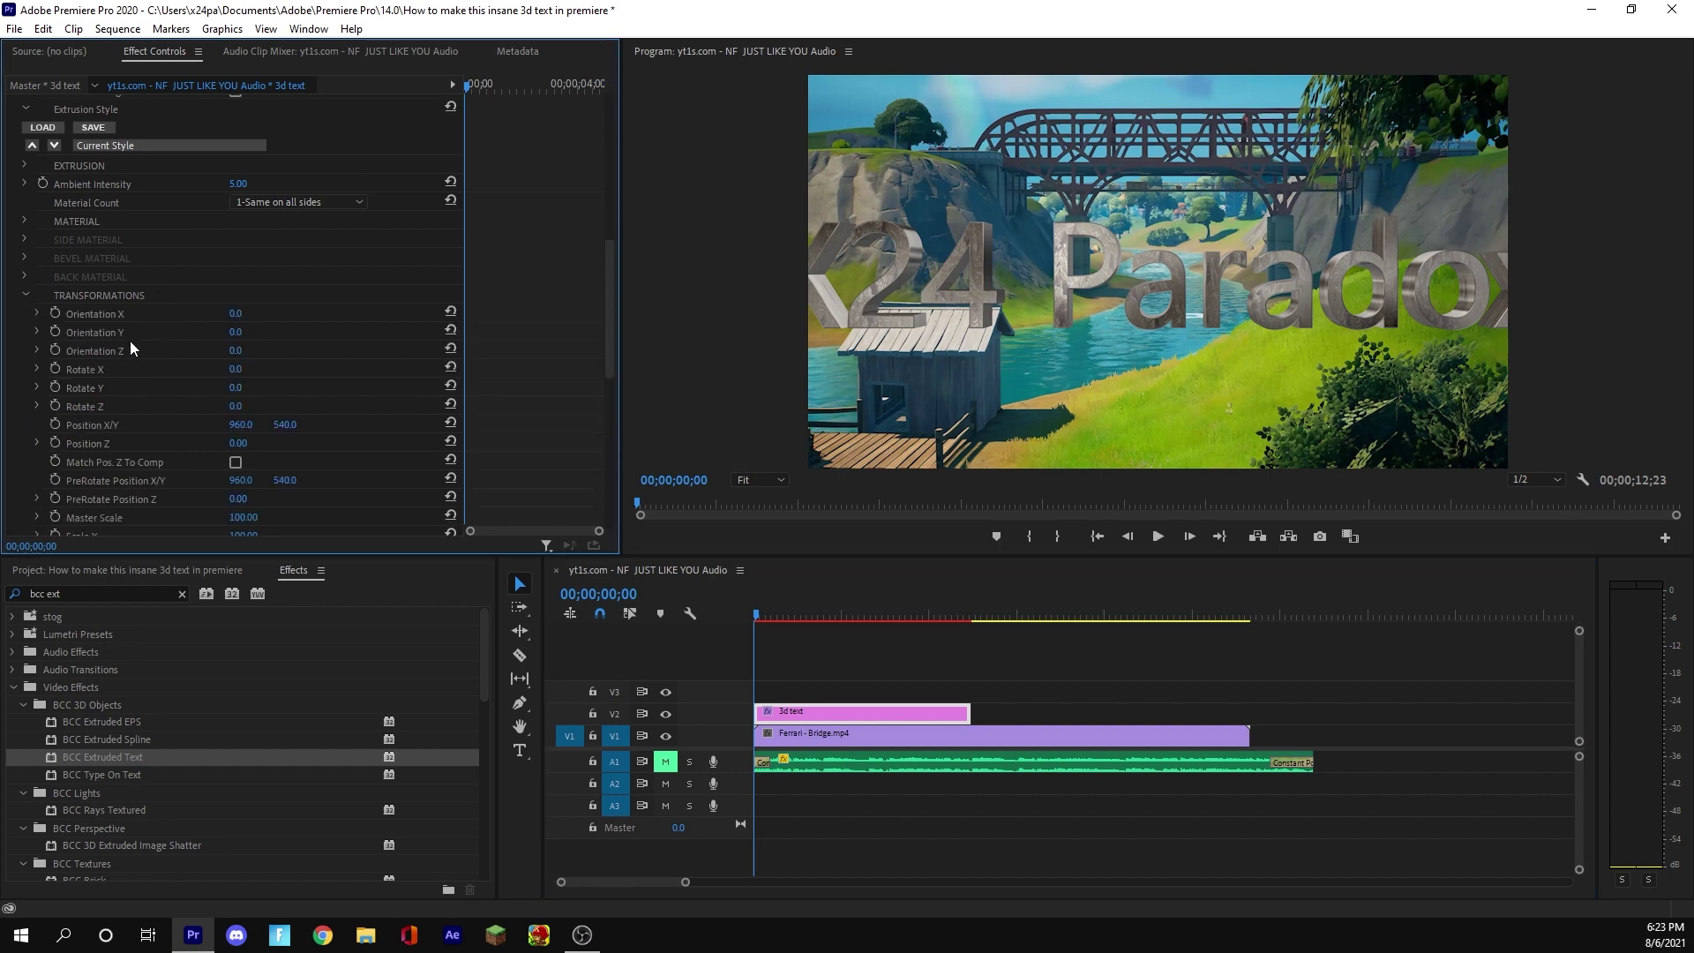
scroll(132, 353, down, 2)
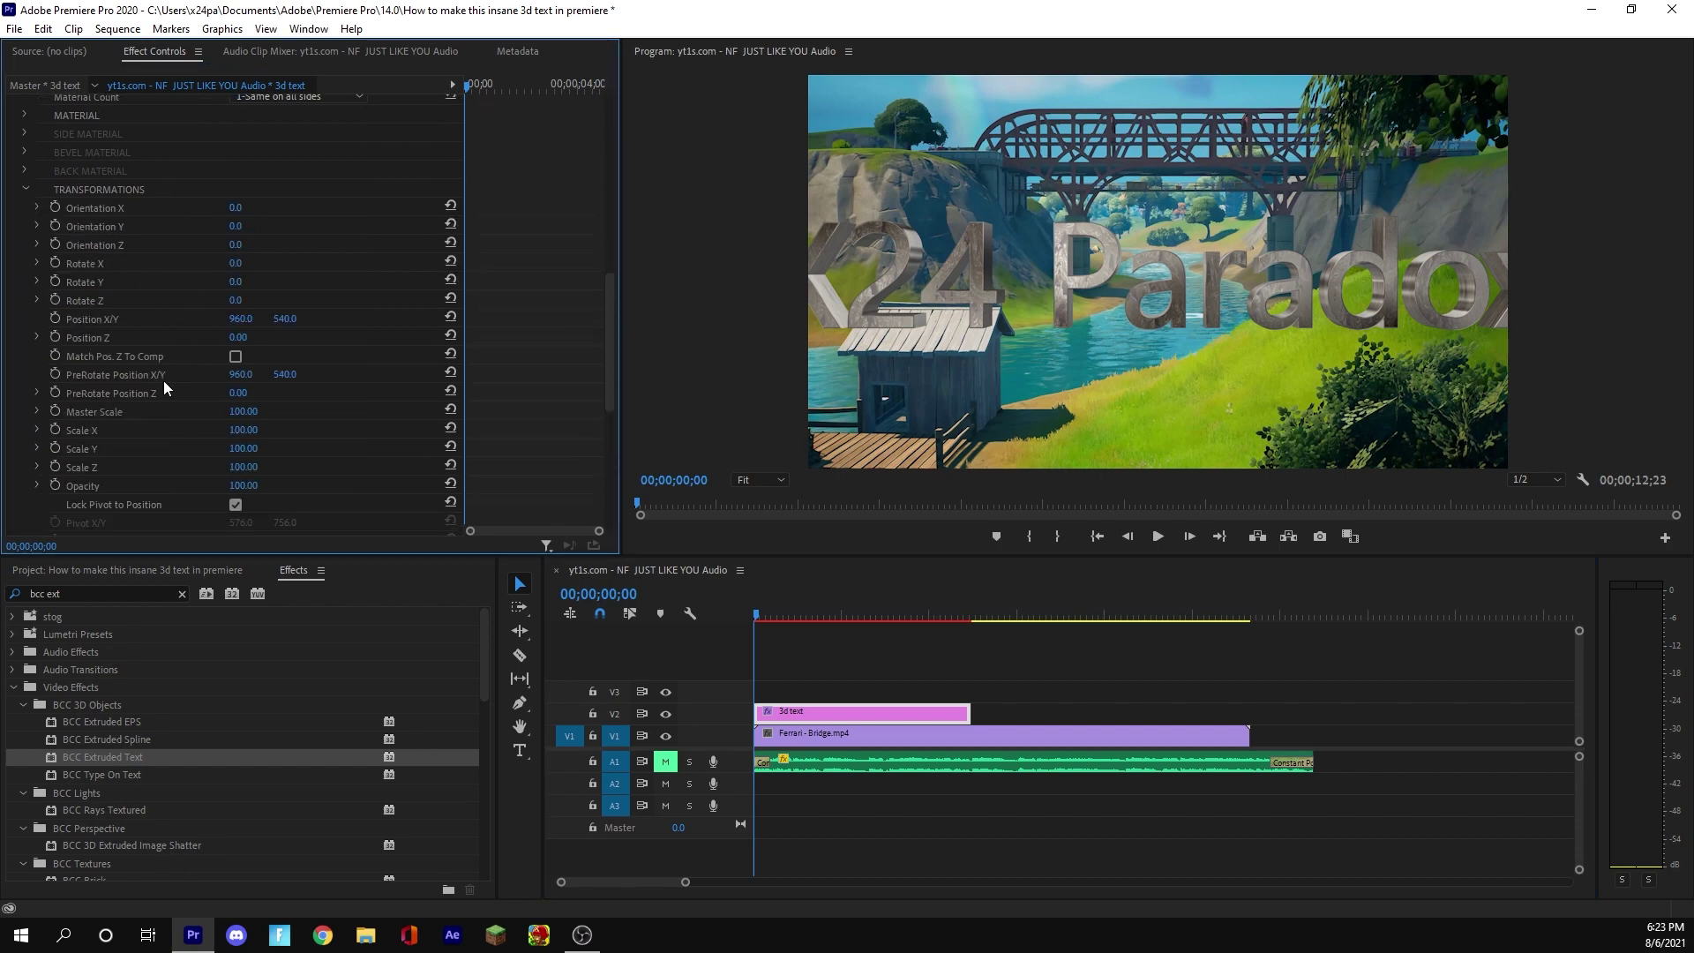
scroll(188, 423, up, 1)
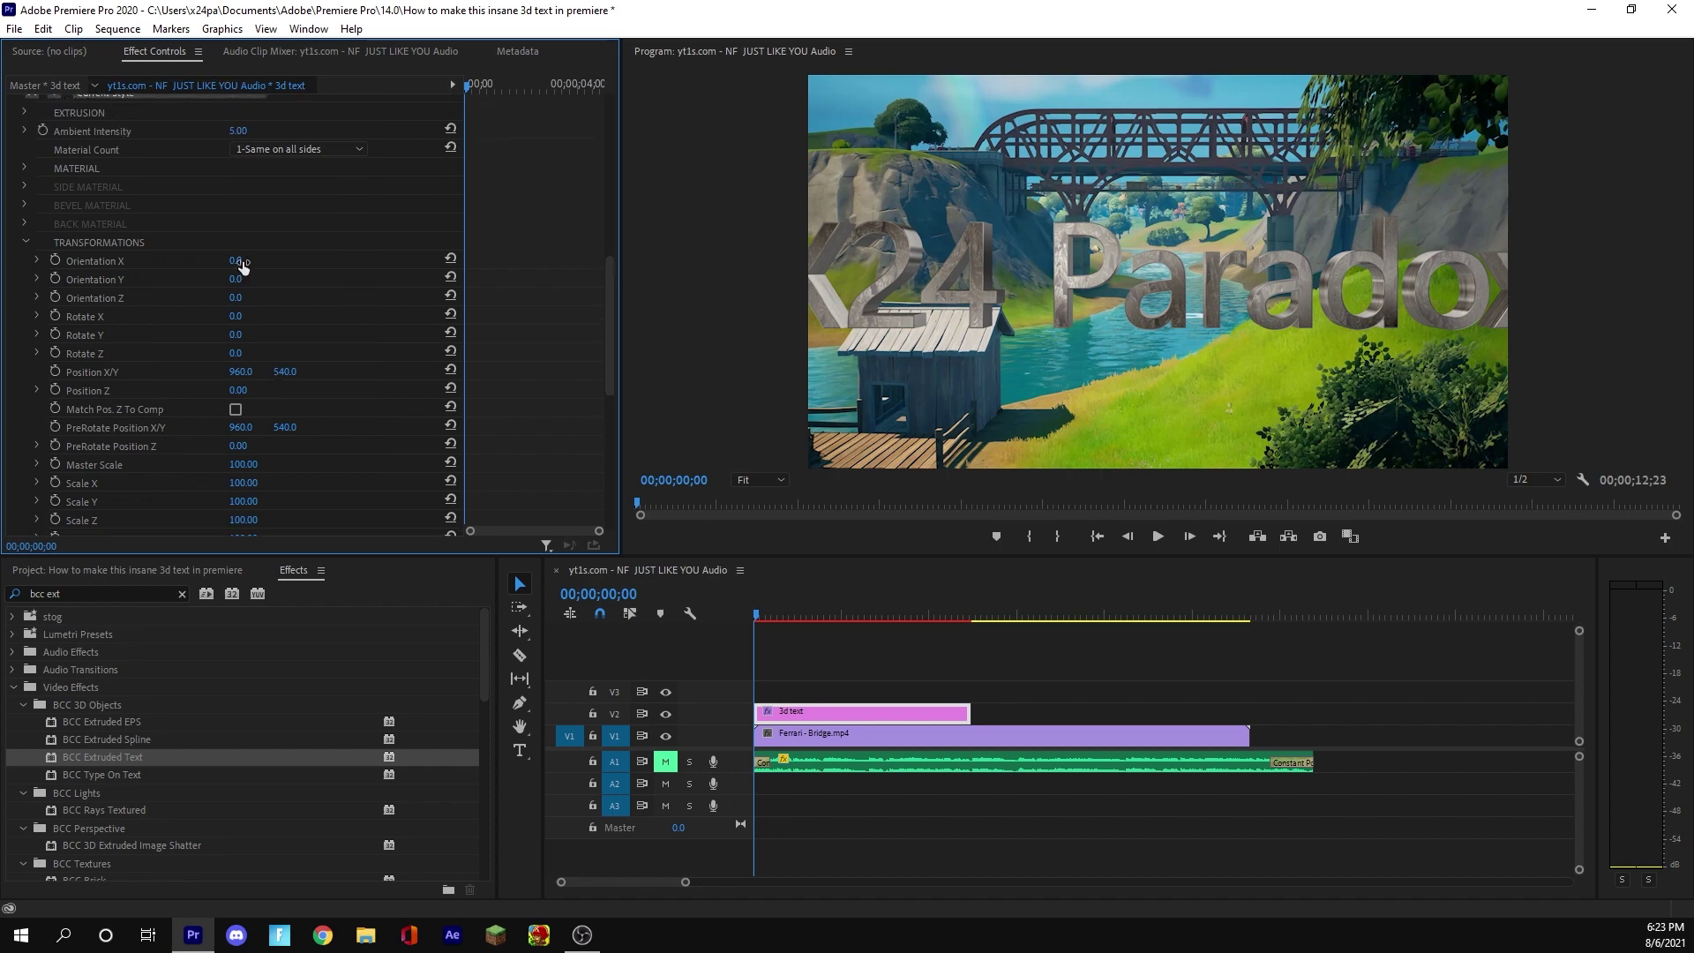
drag(237, 261, 353, 258)
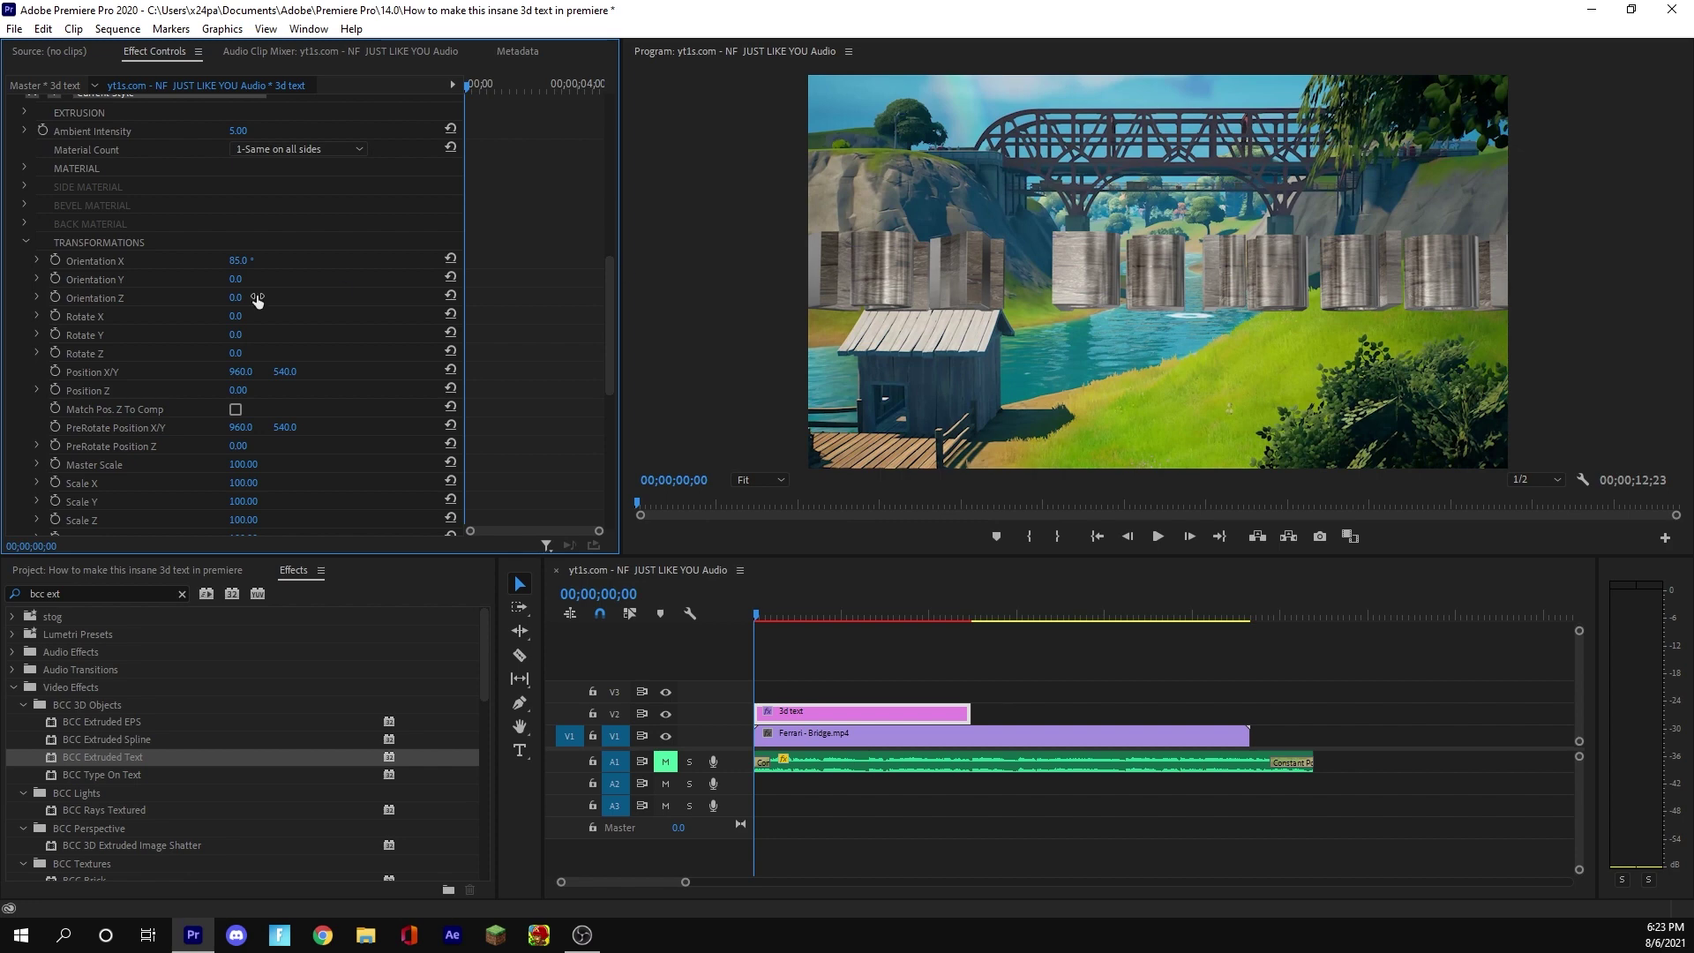
click(451, 260)
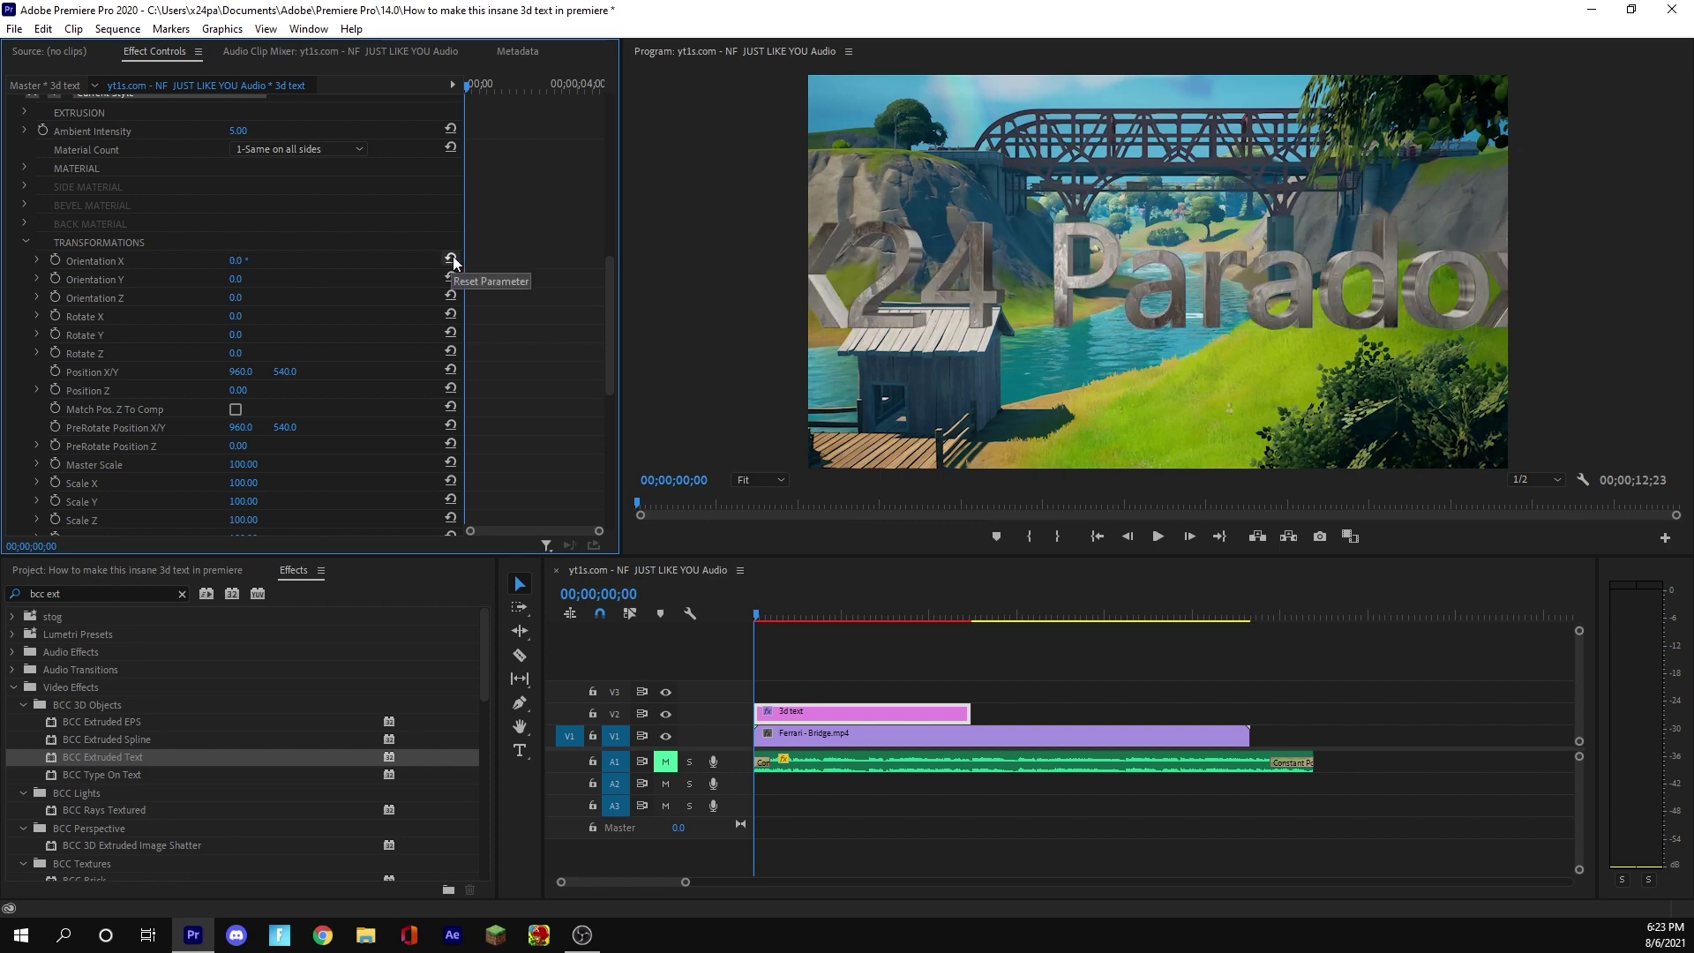
scroll(309, 295, down, 3)
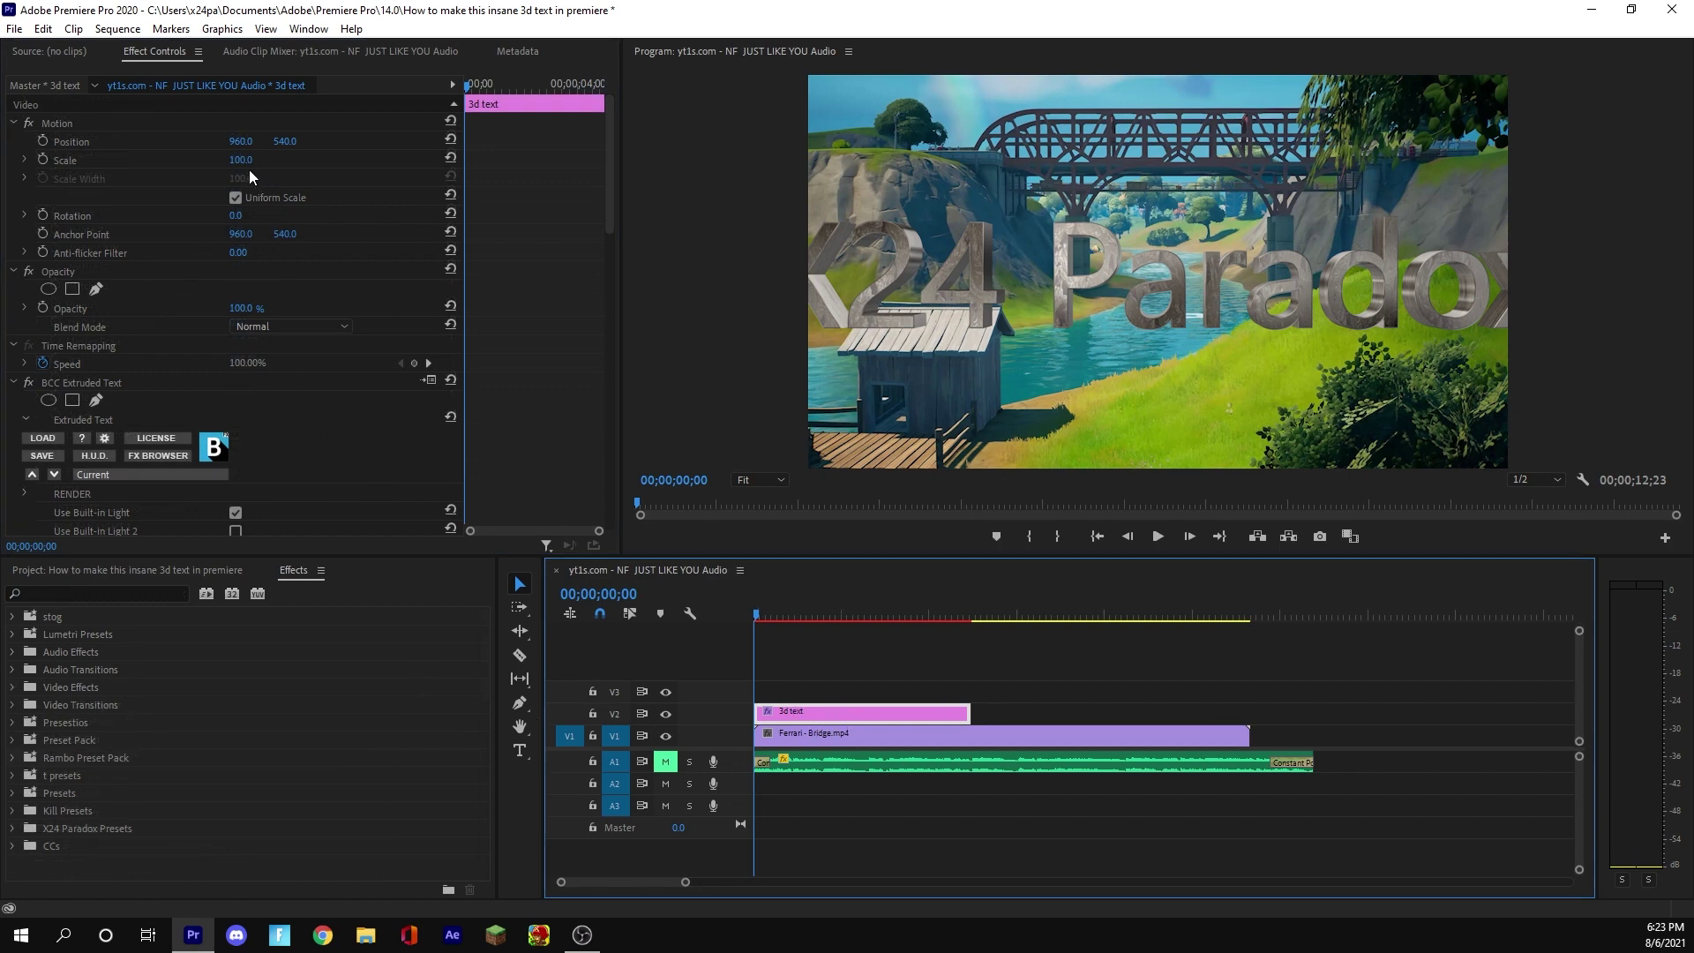
drag(241, 161, 205, 183)
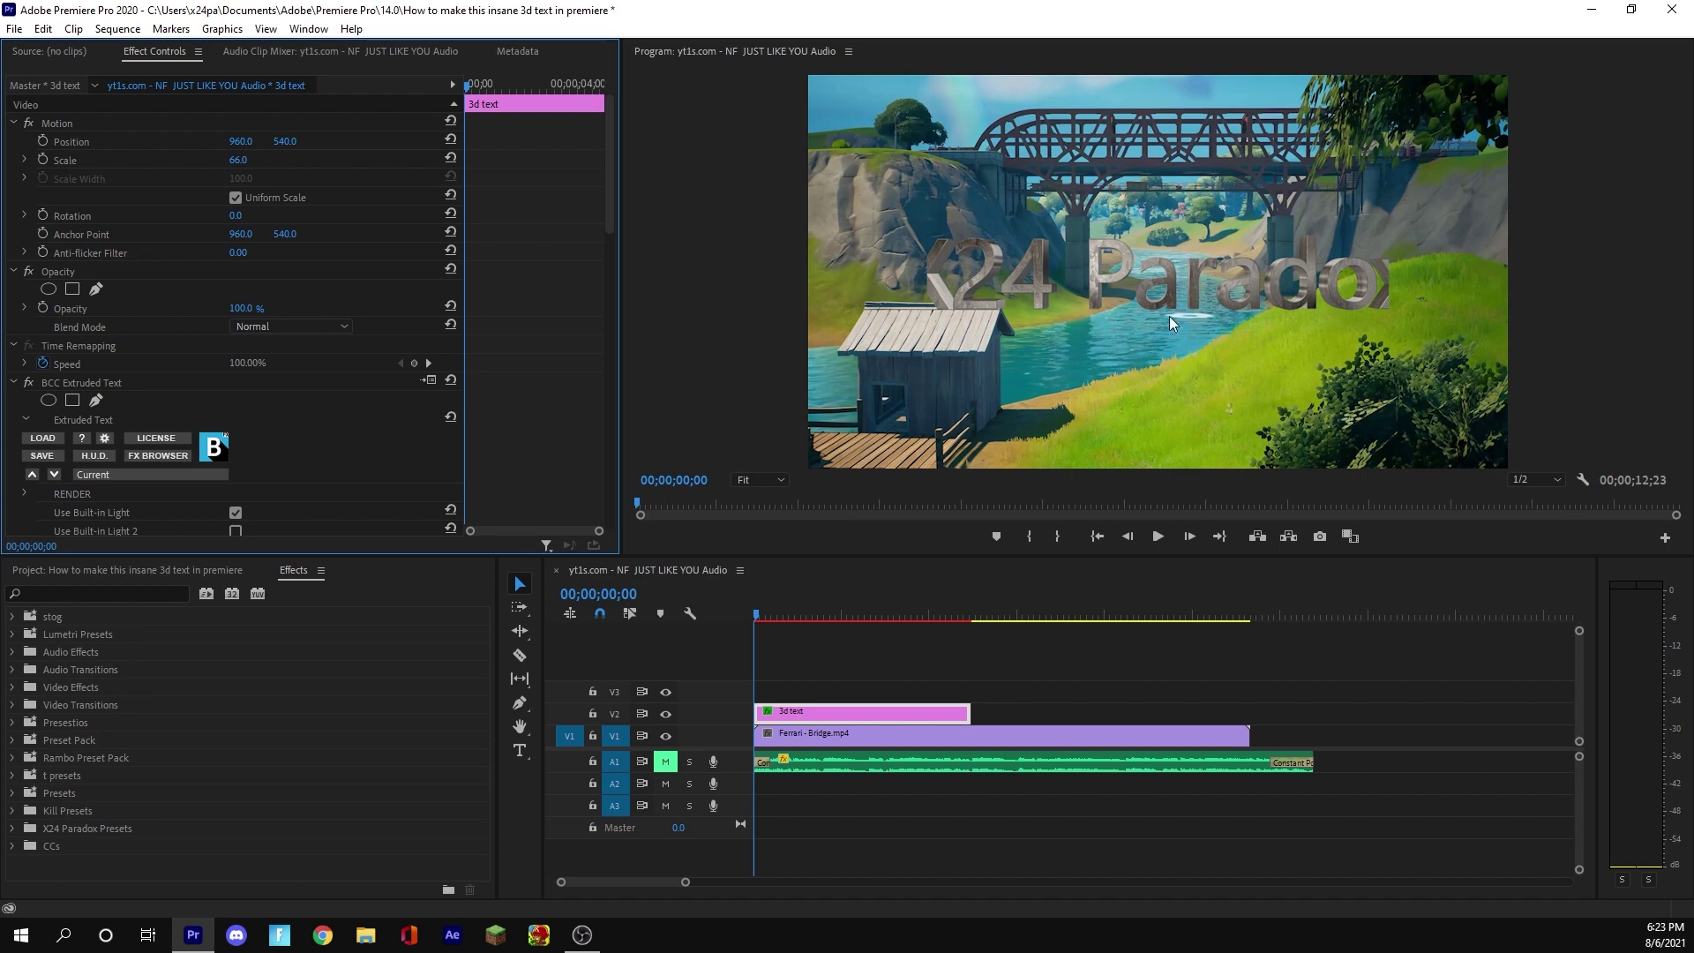
key(ctrl+z)
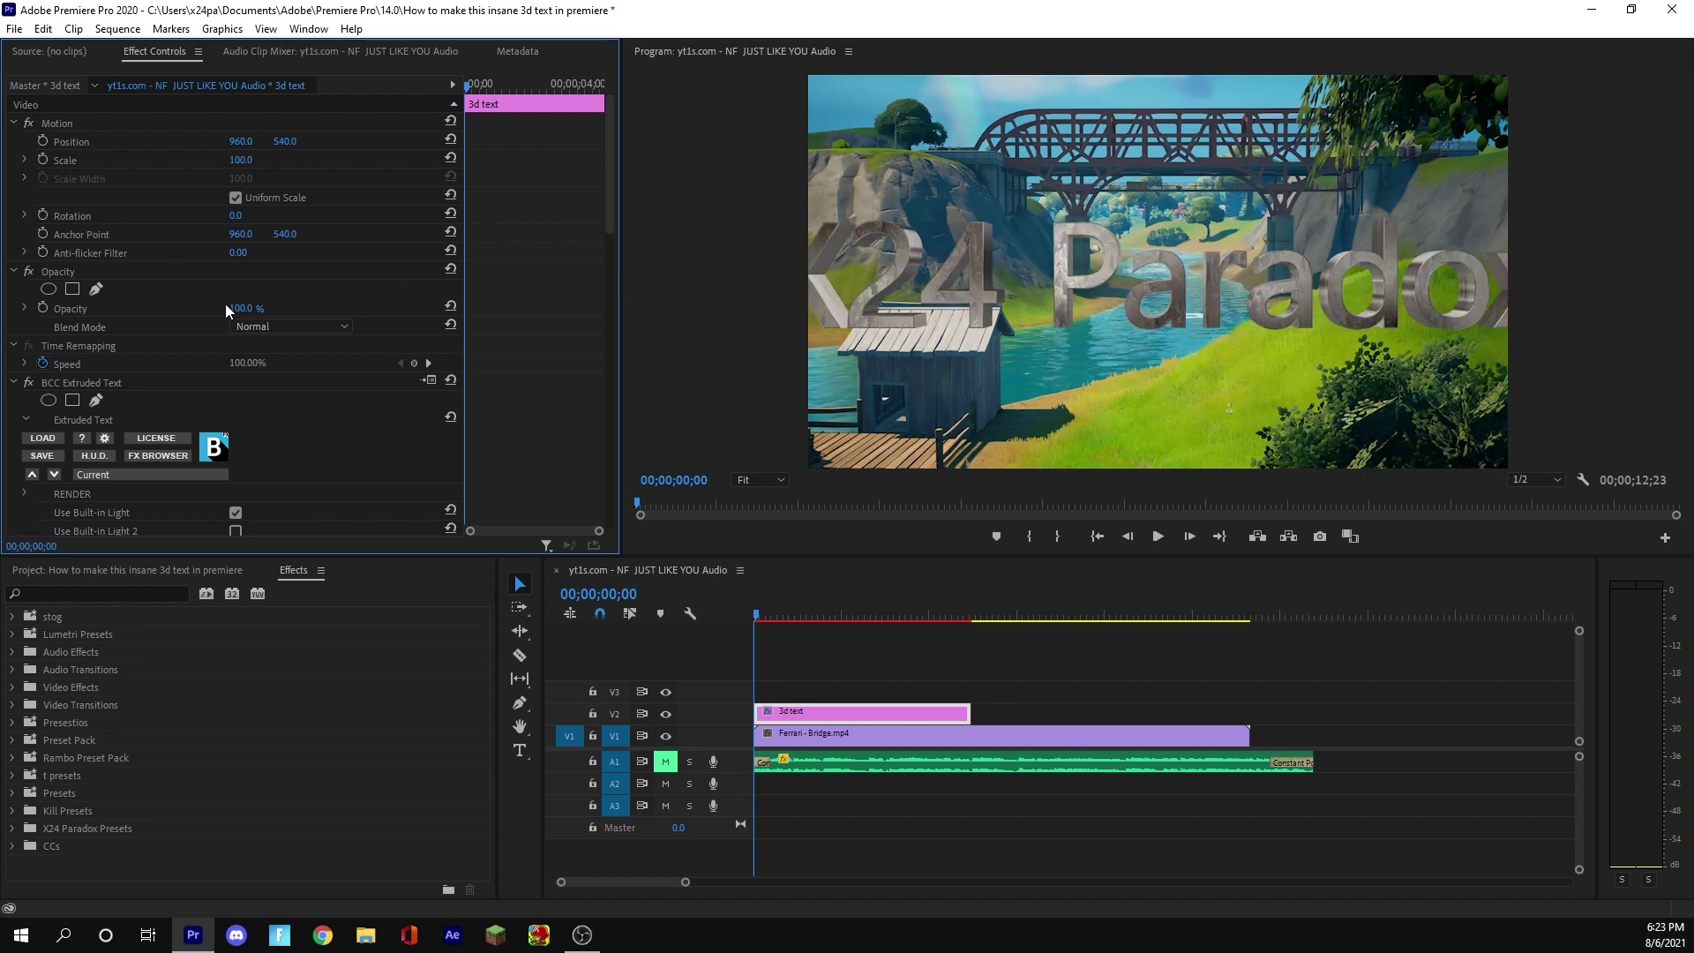
scroll(271, 297, down, 15)
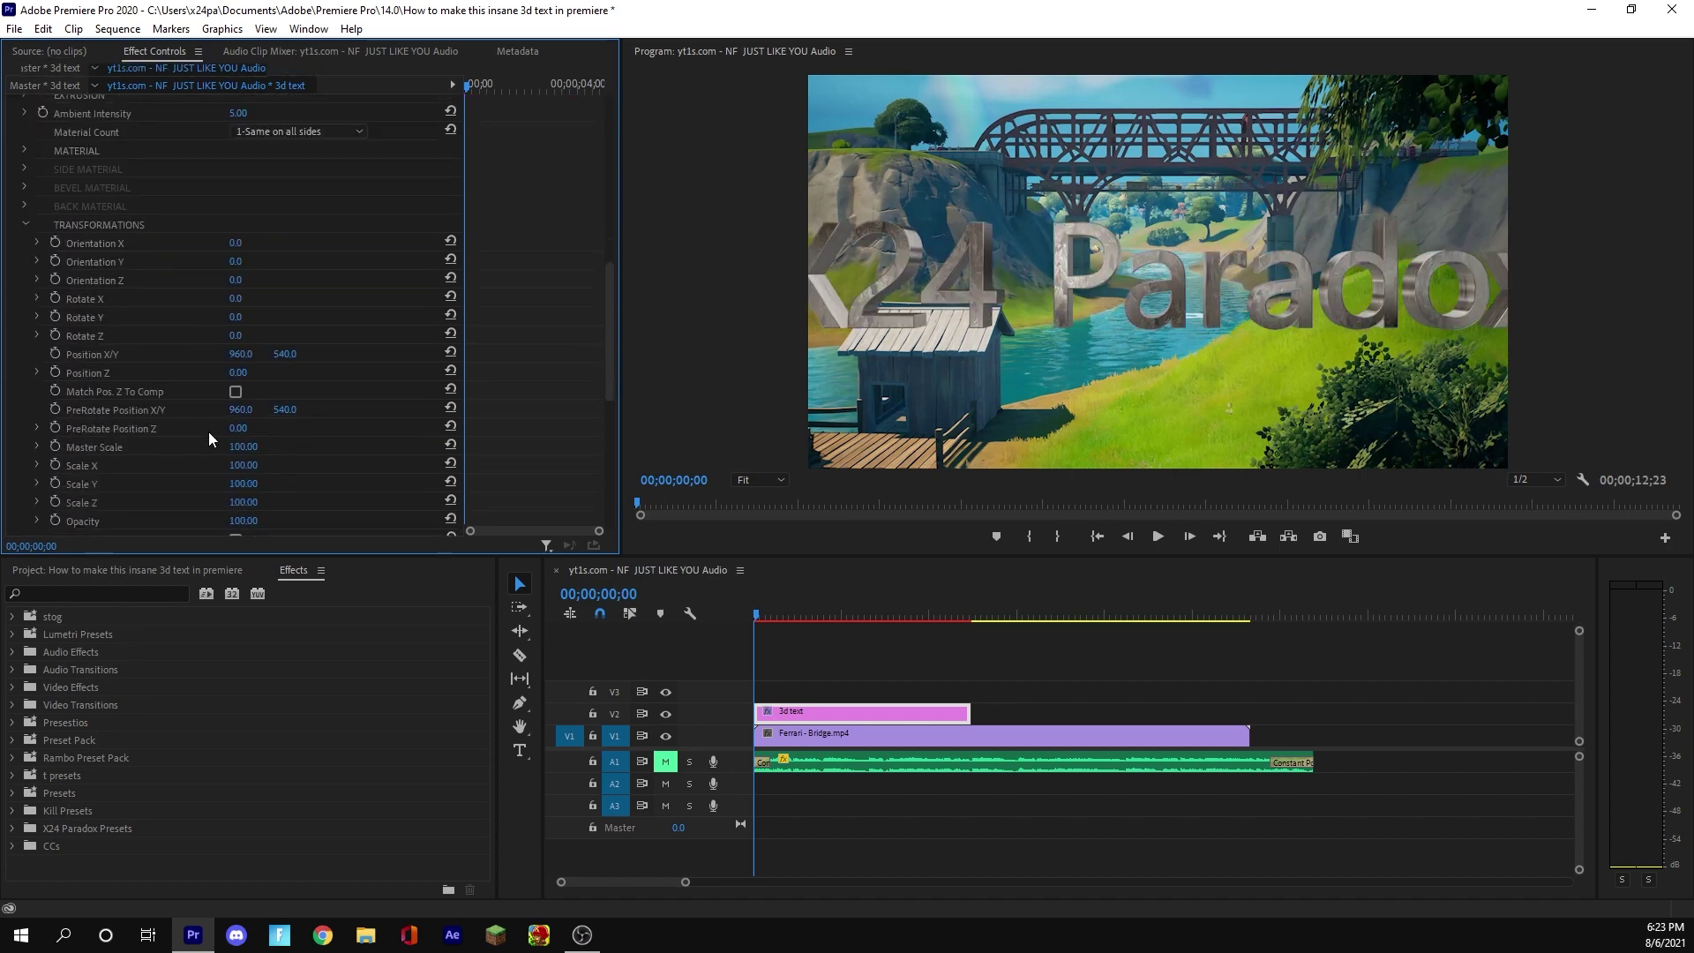
Step: Set the text's Position Z to -9.10 and trim the bridge clip to the title's end
click(224, 371)
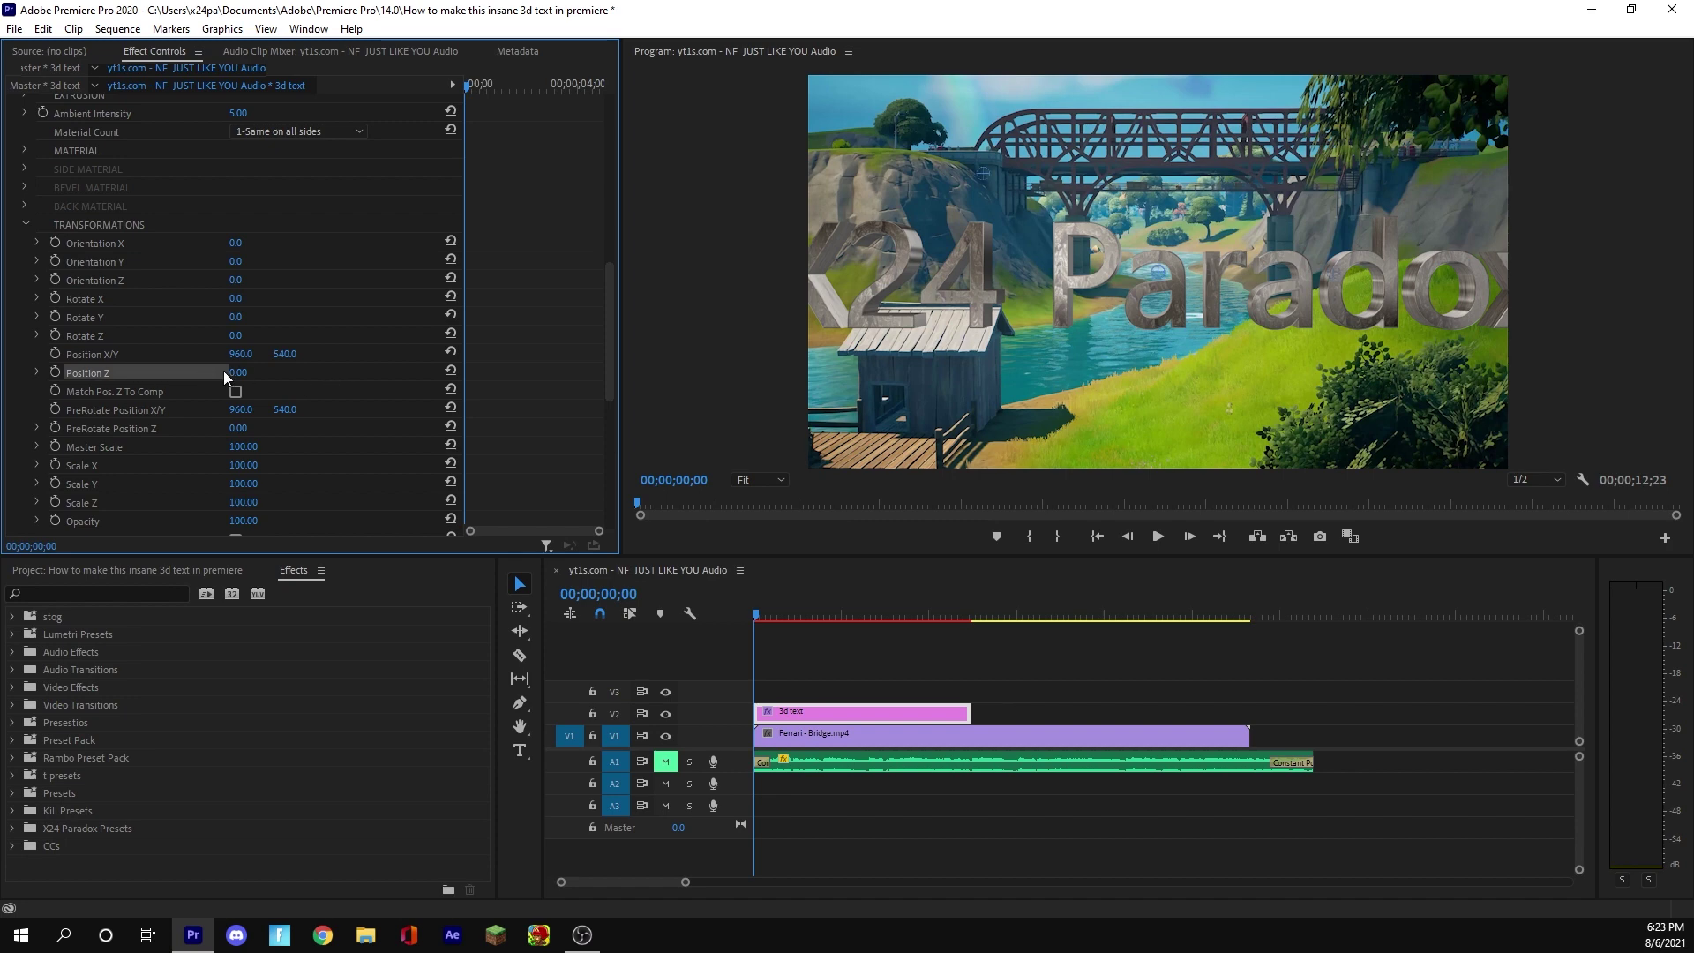
mouse_move(247, 372)
mouse_down()
mouse_move(172, 385)
mouse_move(333, 378)
mouse_move(262, 354)
mouse_up()
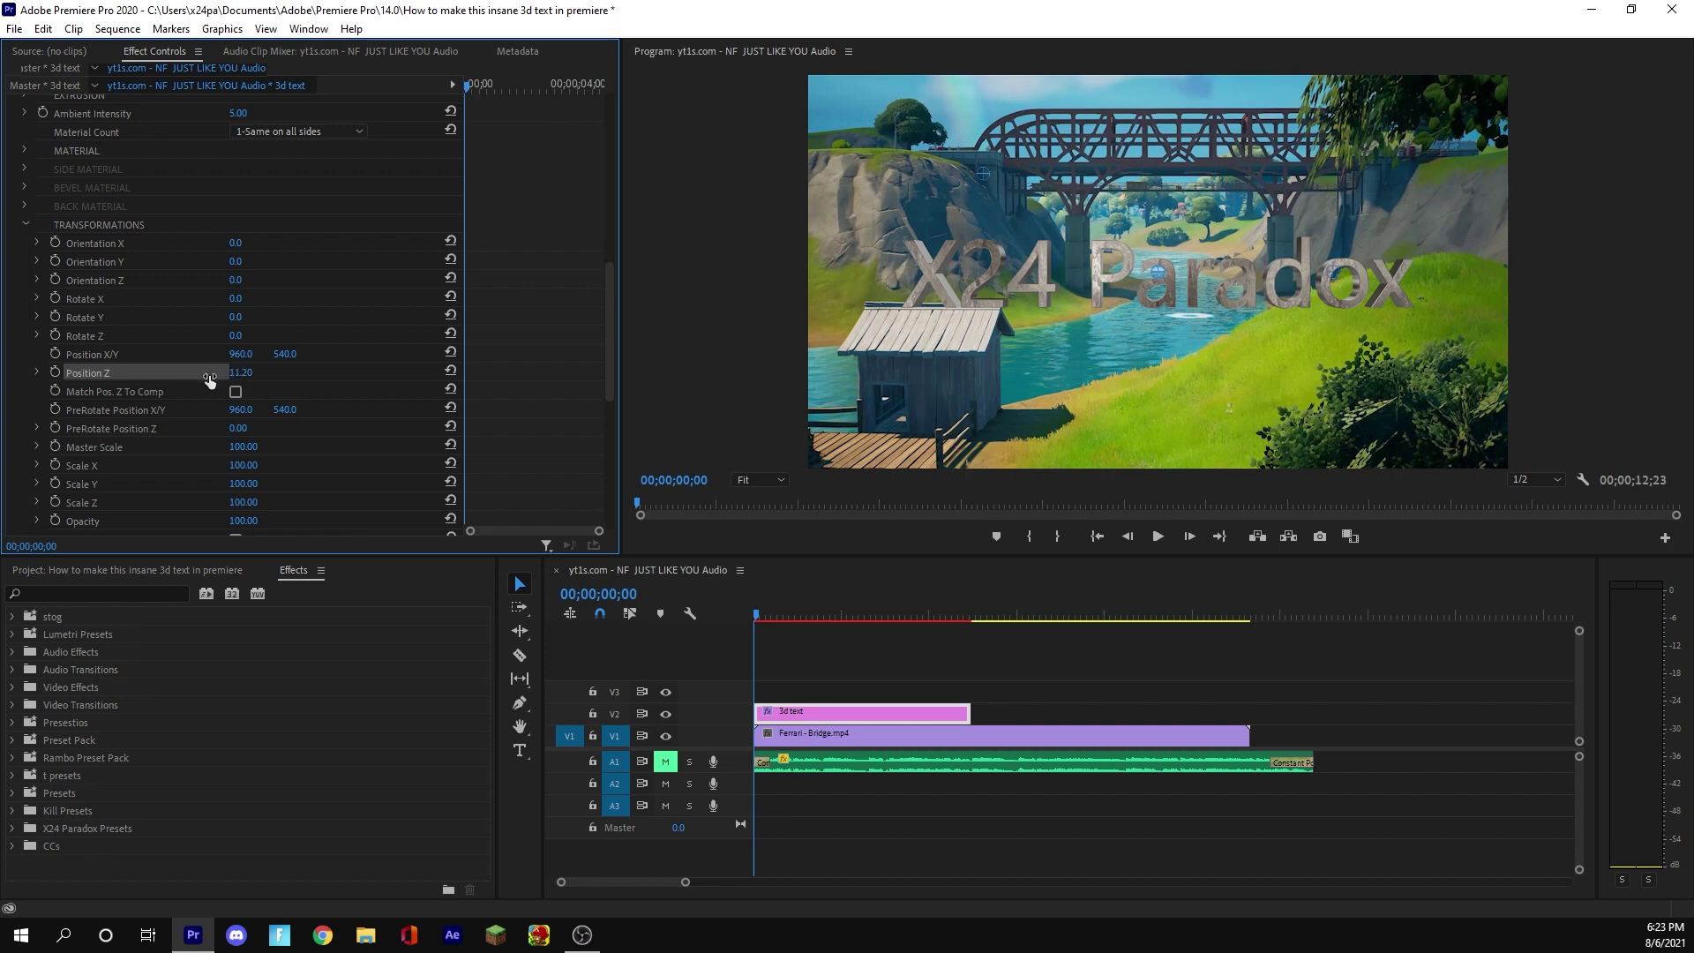
click(241, 373)
click(303, 369)
drag(242, 375, 321, 371)
drag(878, 616, 971, 619)
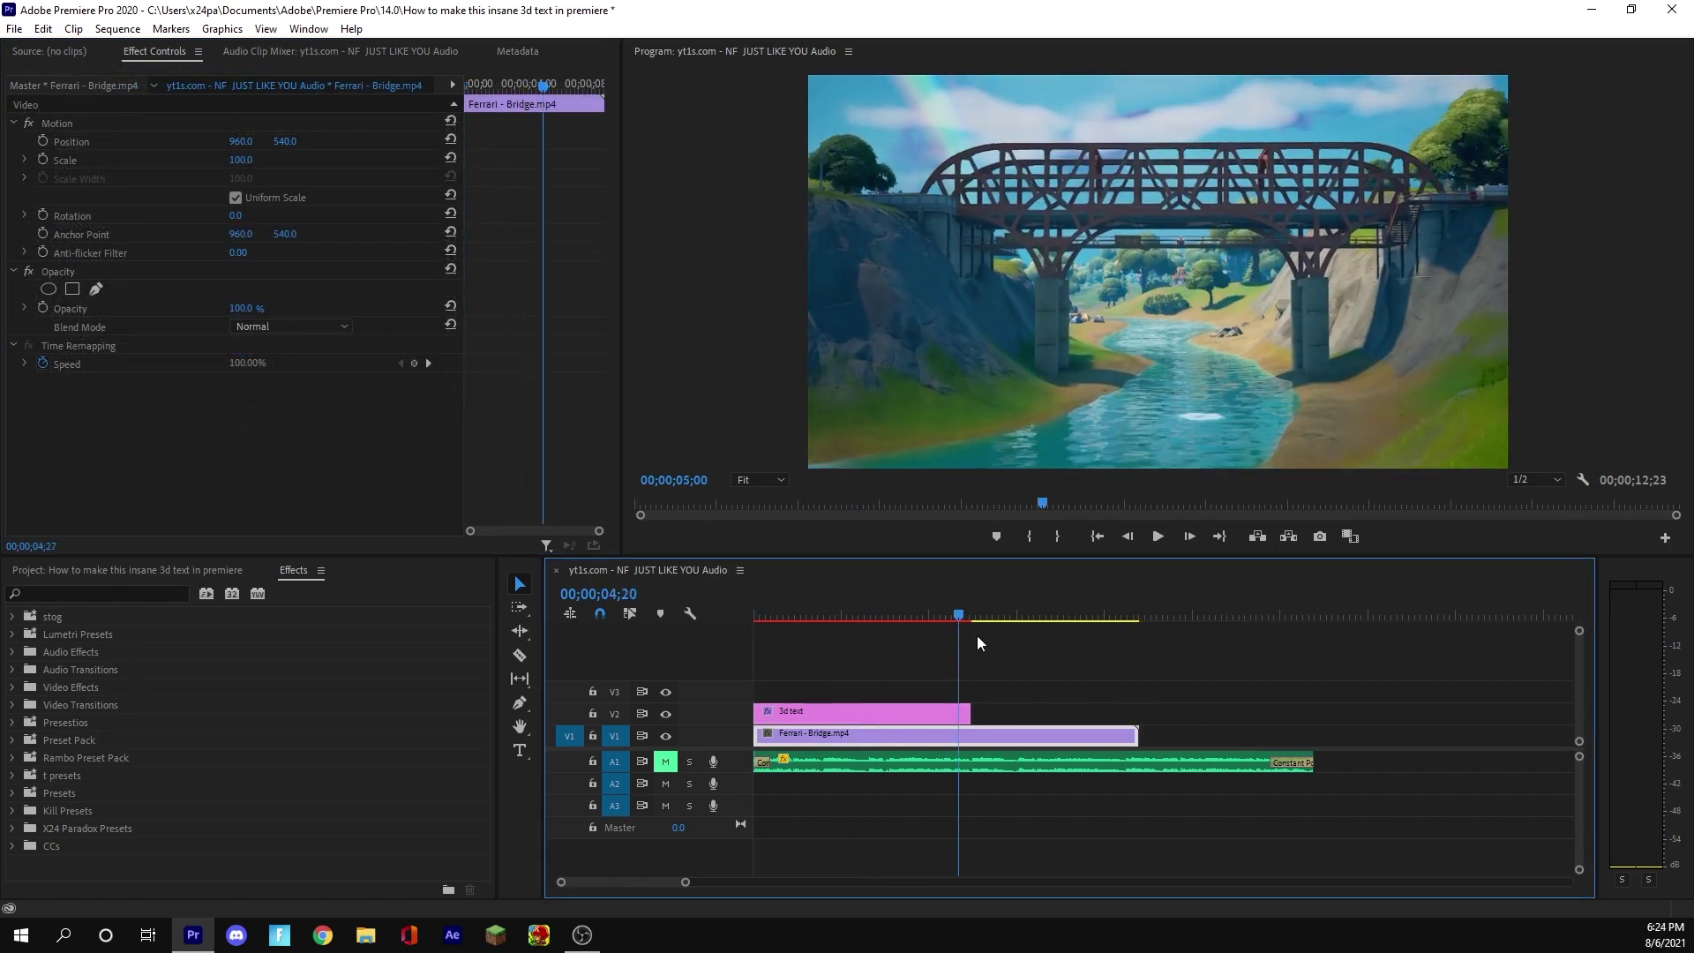
drag(1134, 736, 971, 736)
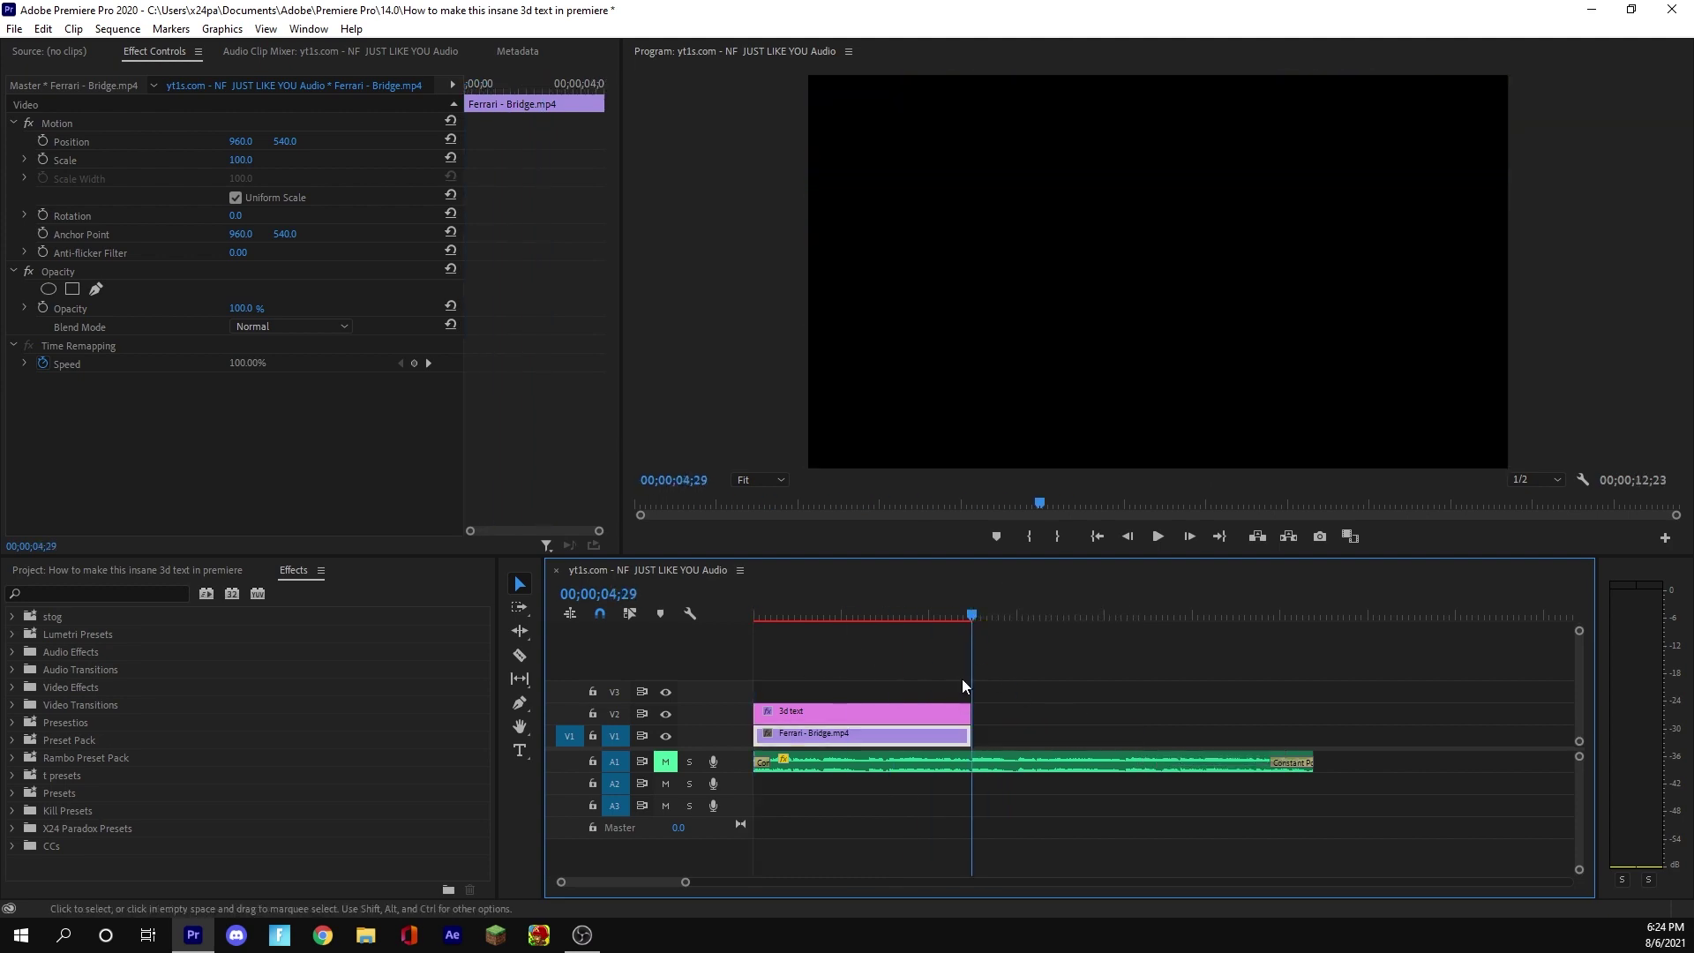
Step: Finish trimming the bridge clip's end and select the 3d text clip's effect settings
drag(953, 620, 750, 609)
click(874, 684)
click(874, 710)
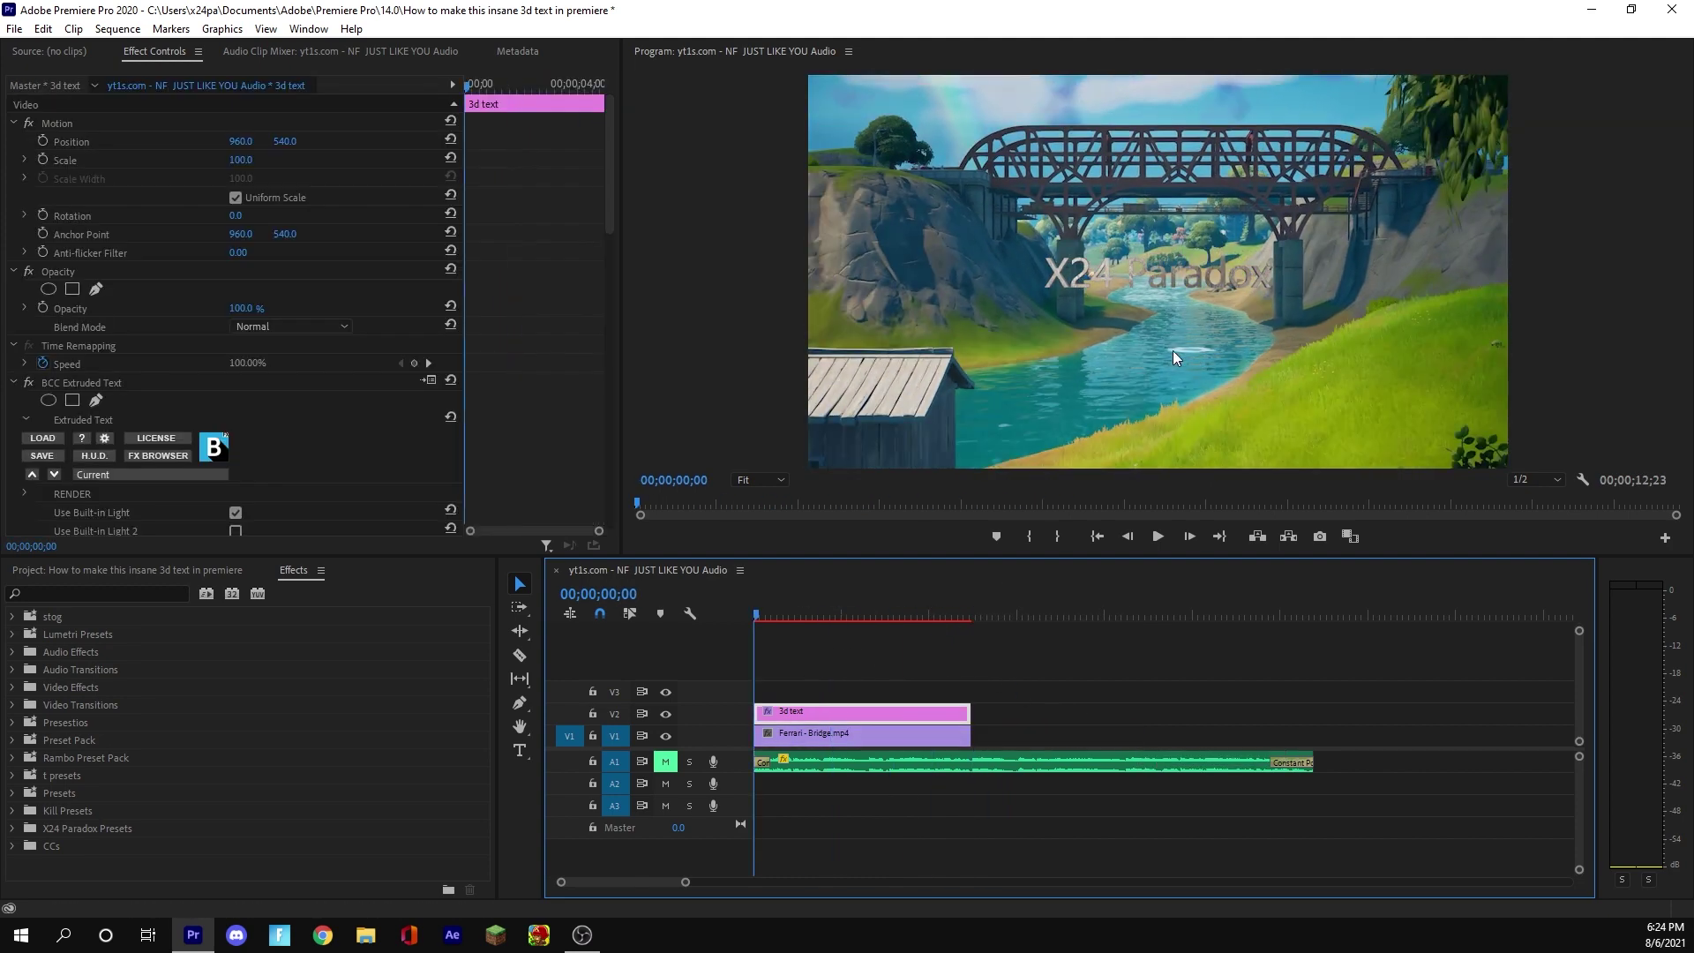
scroll(168, 265, down, 5)
scroll(173, 287, up, 5)
scroll(141, 226, down, 3)
scroll(140, 225, down, 6)
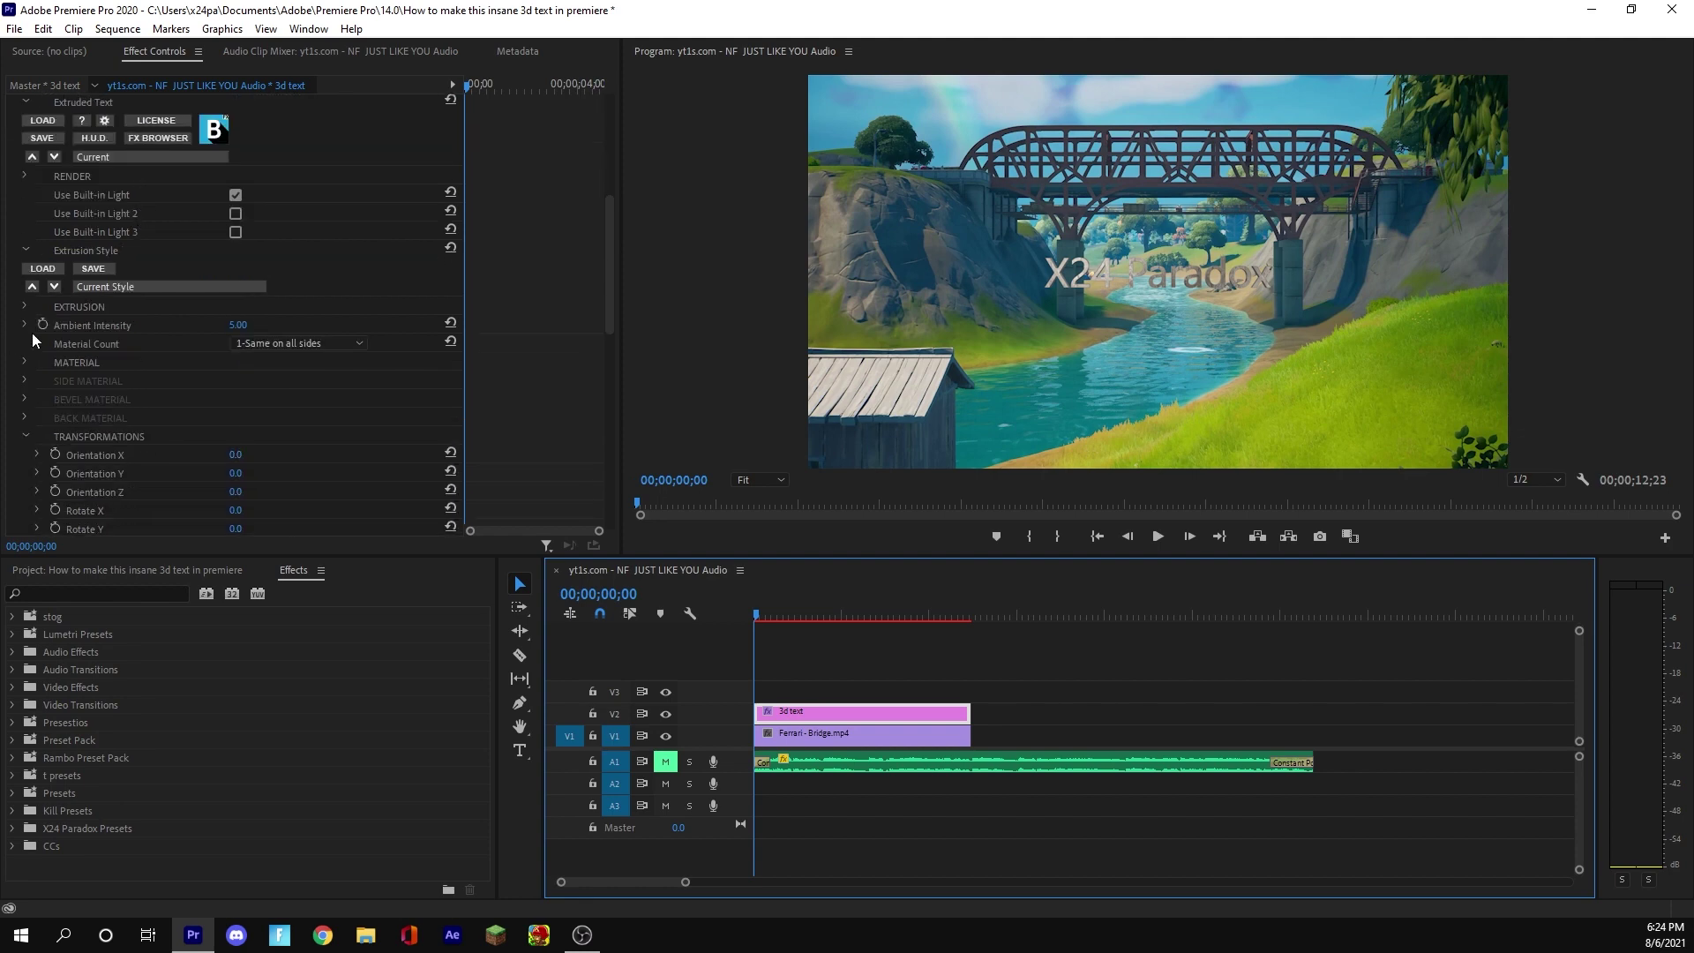
scroll(104, 317, up, 5)
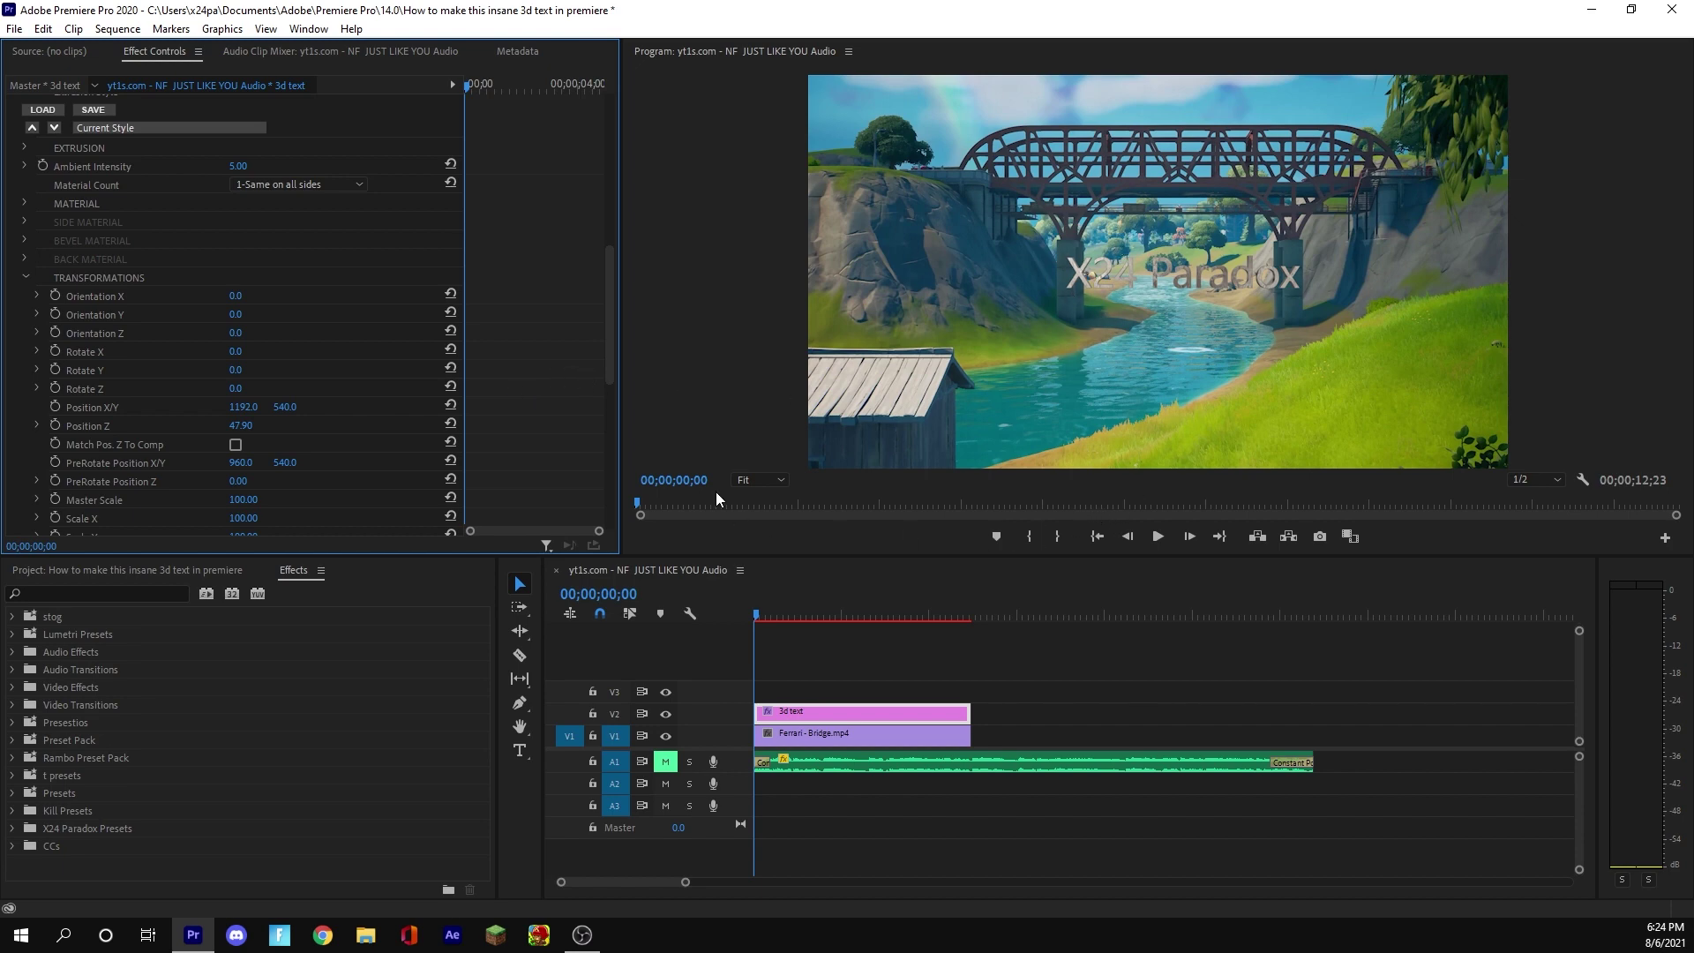
Step: Magnify the Program monitor preview to 150%
click(752, 480)
click(761, 617)
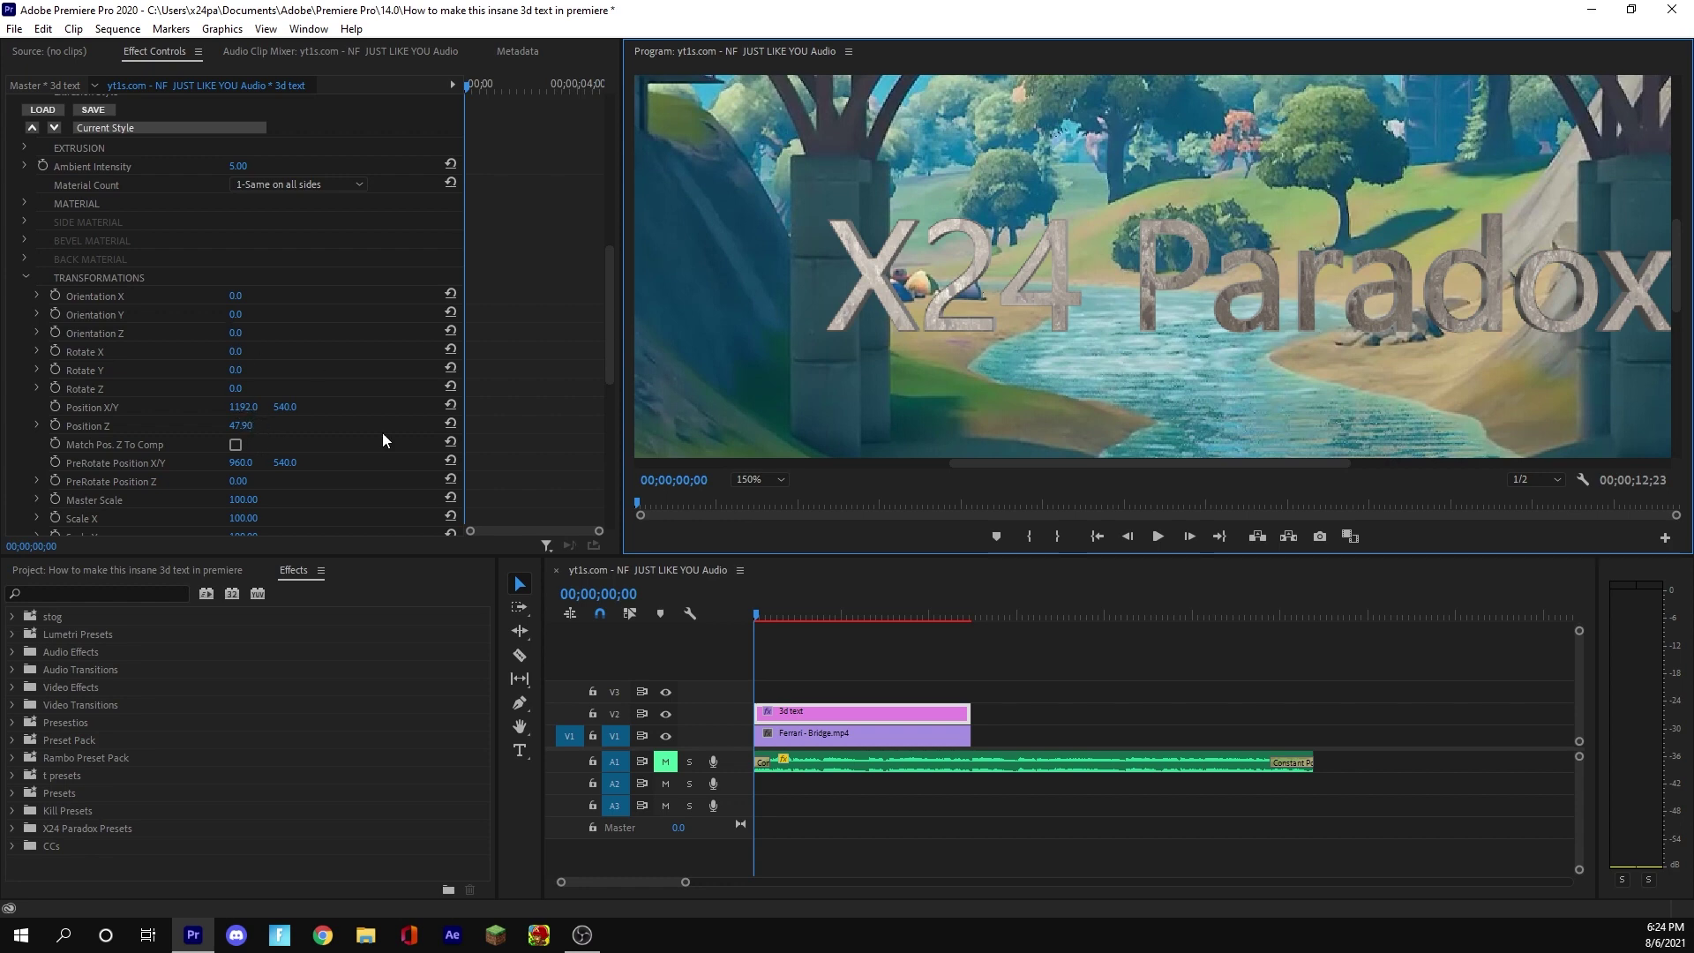
drag(989, 470, 1041, 460)
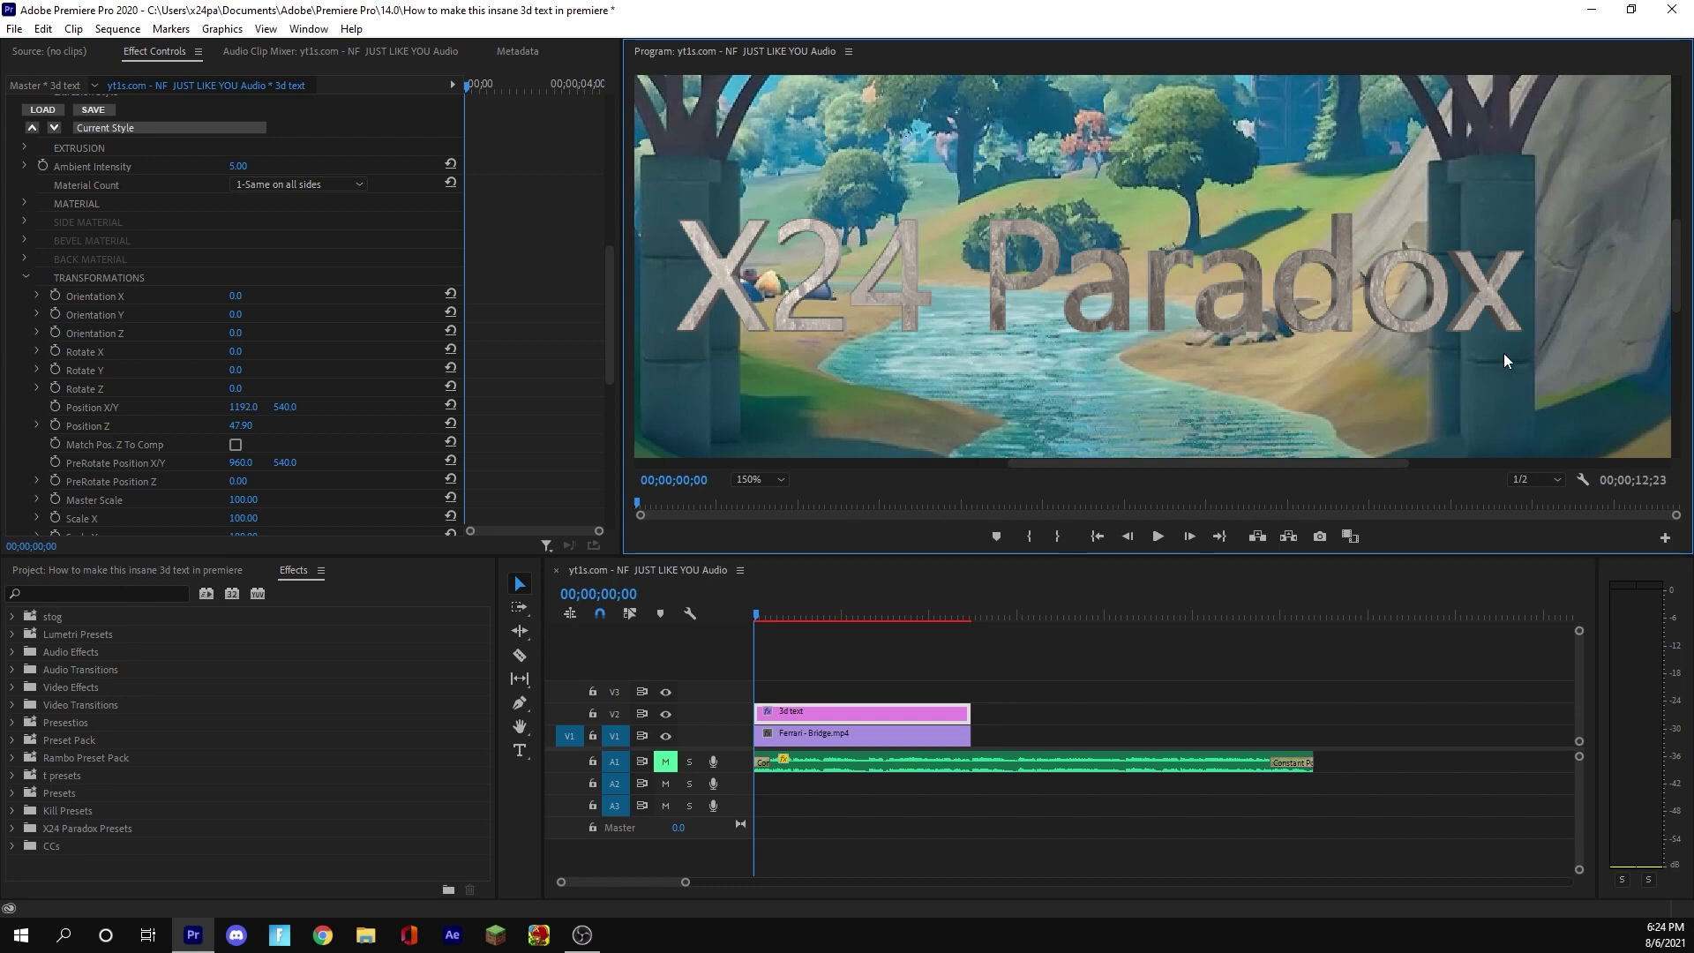
Step: Set Position Z to 56 and Position X to 1176, then return the preview to Fit
click(239, 427)
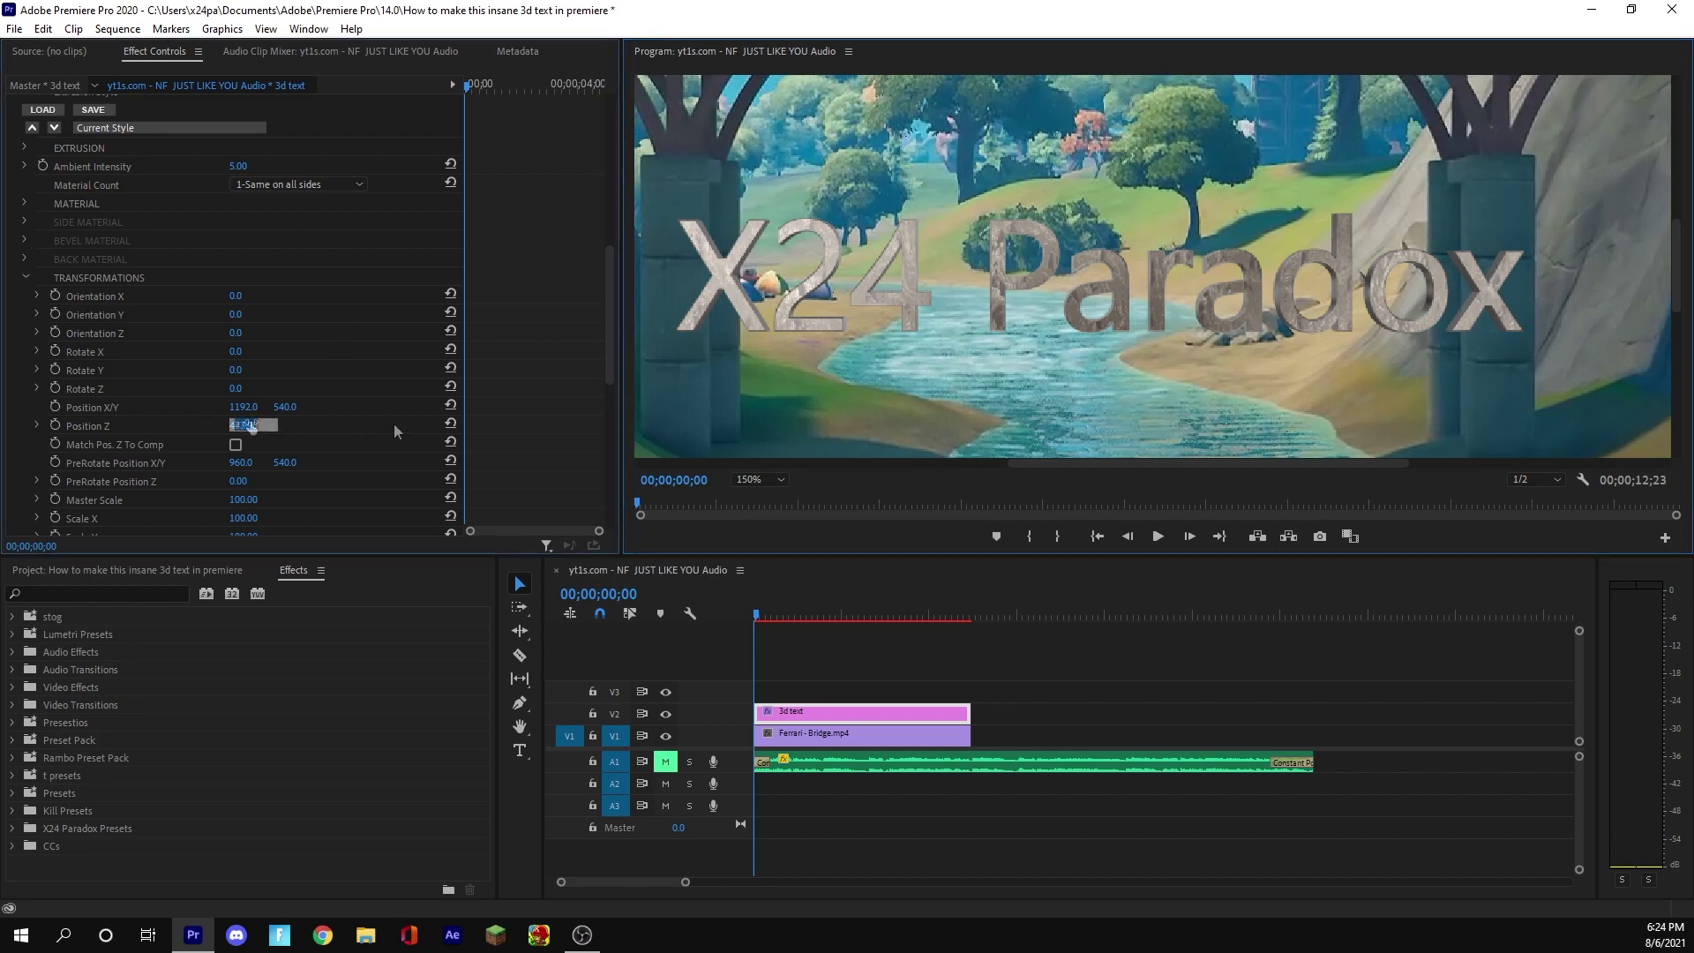
click(394, 425)
mouse_move(231, 431)
mouse_down()
mouse_move(143, 430)
mouse_move(247, 415)
mouse_up()
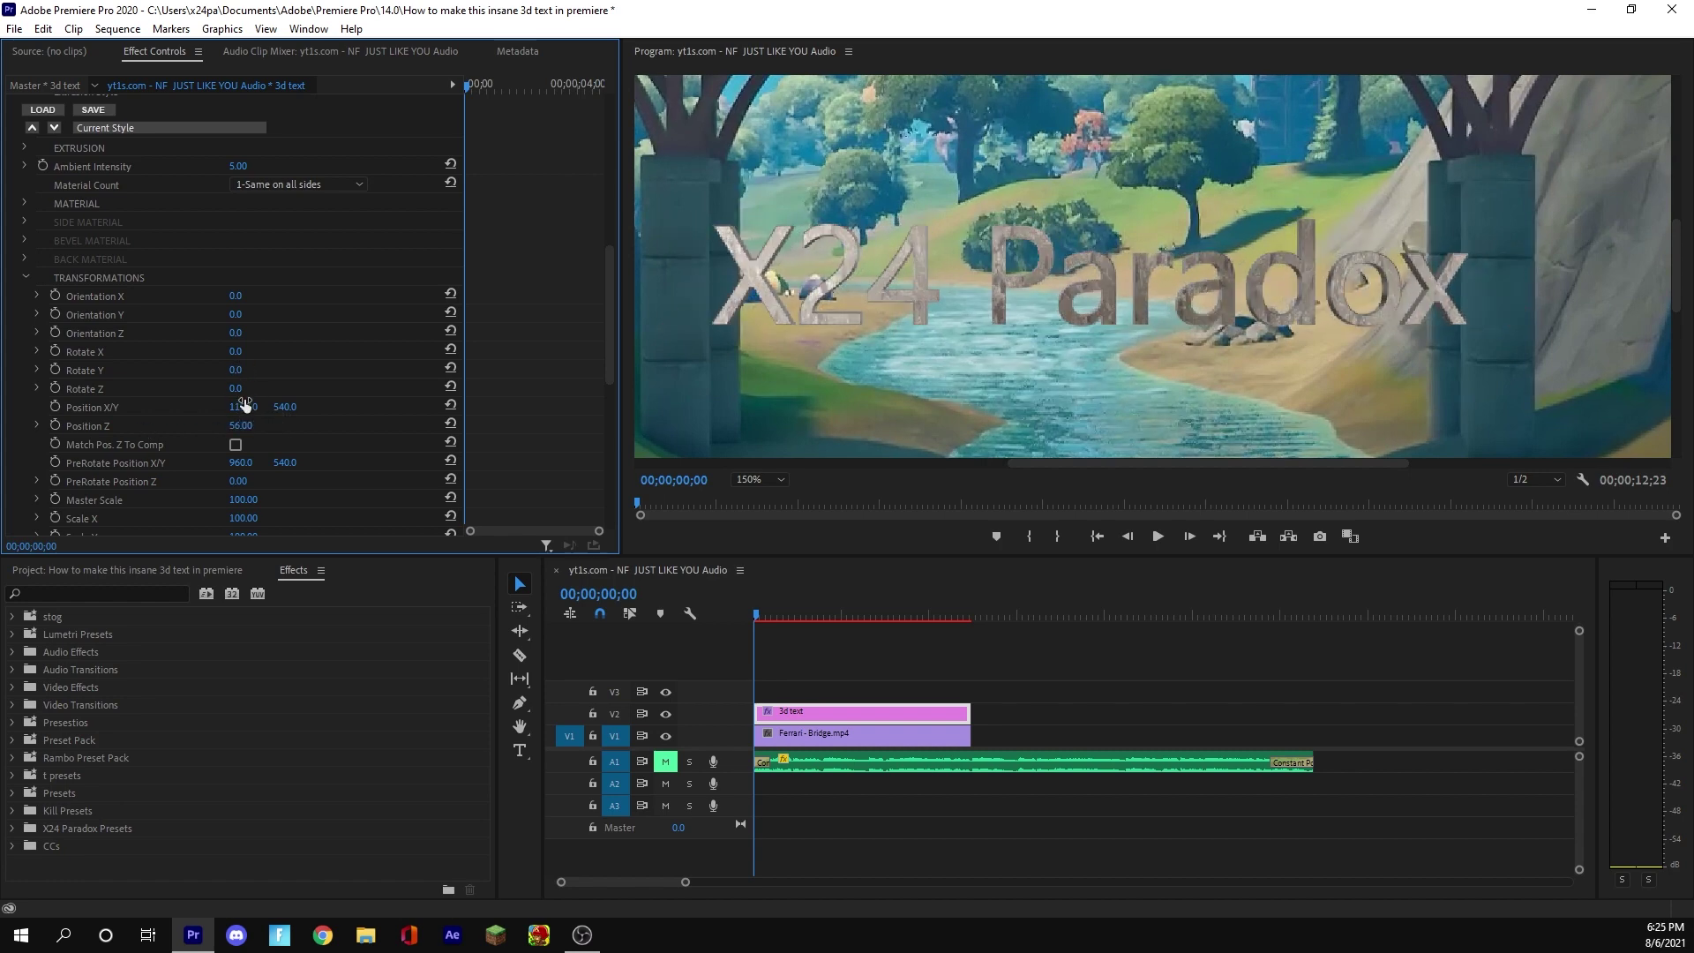
drag(234, 404, 181, 419)
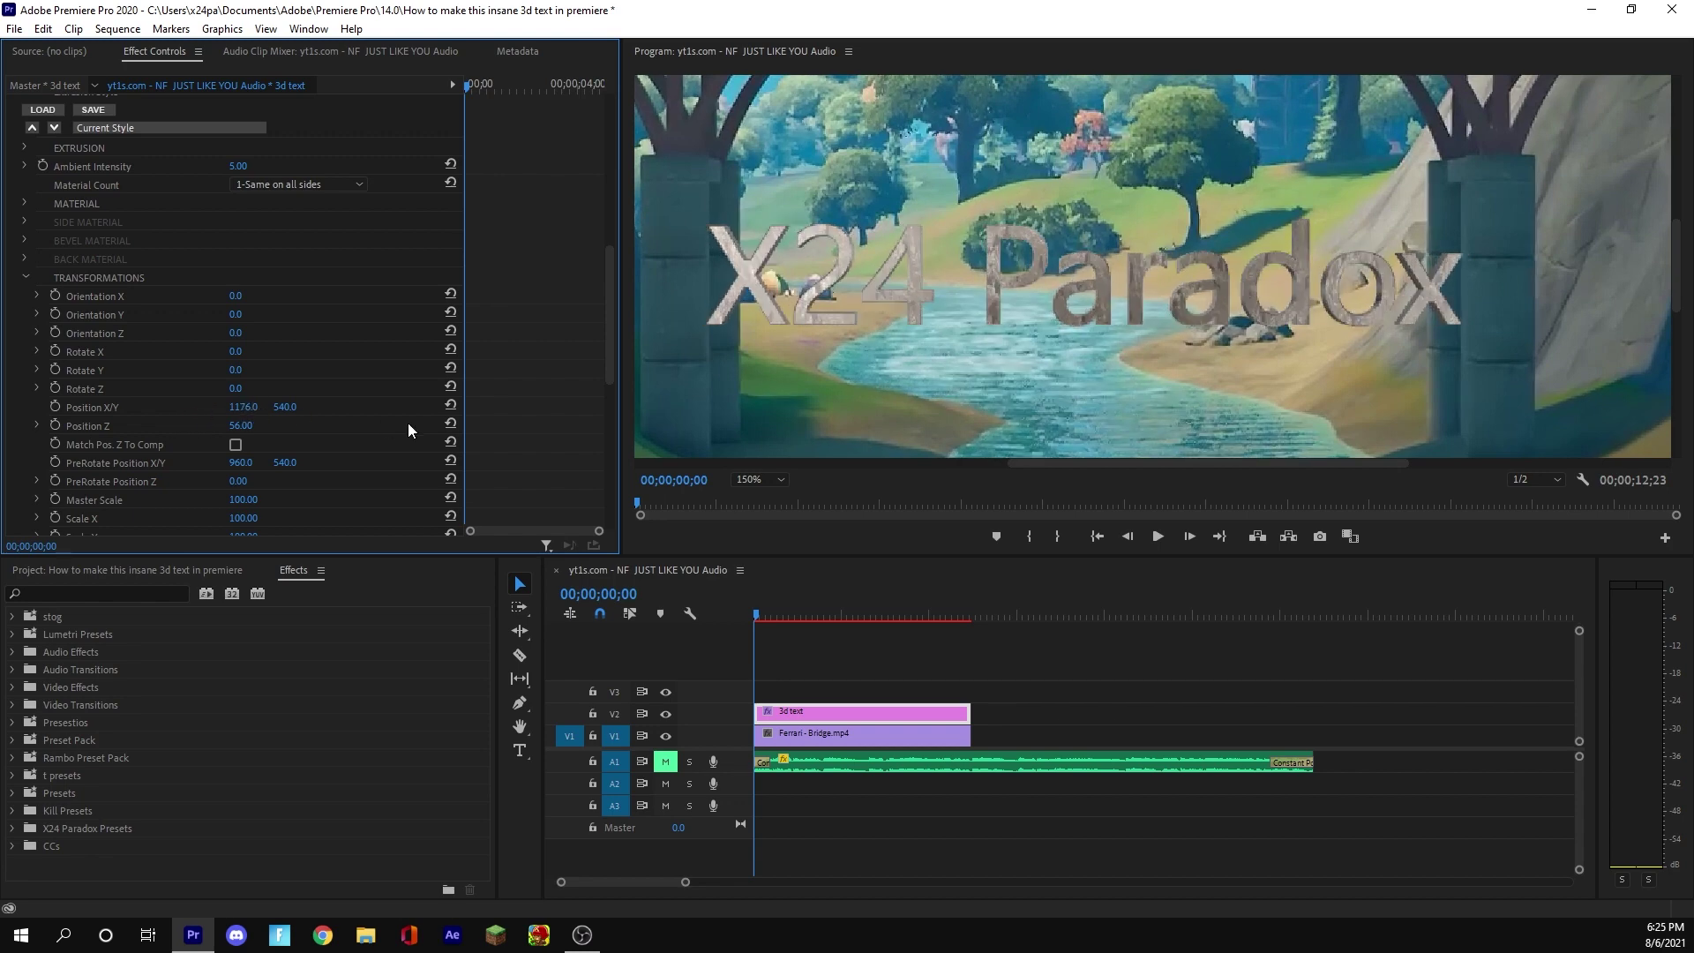
click(759, 480)
click(757, 497)
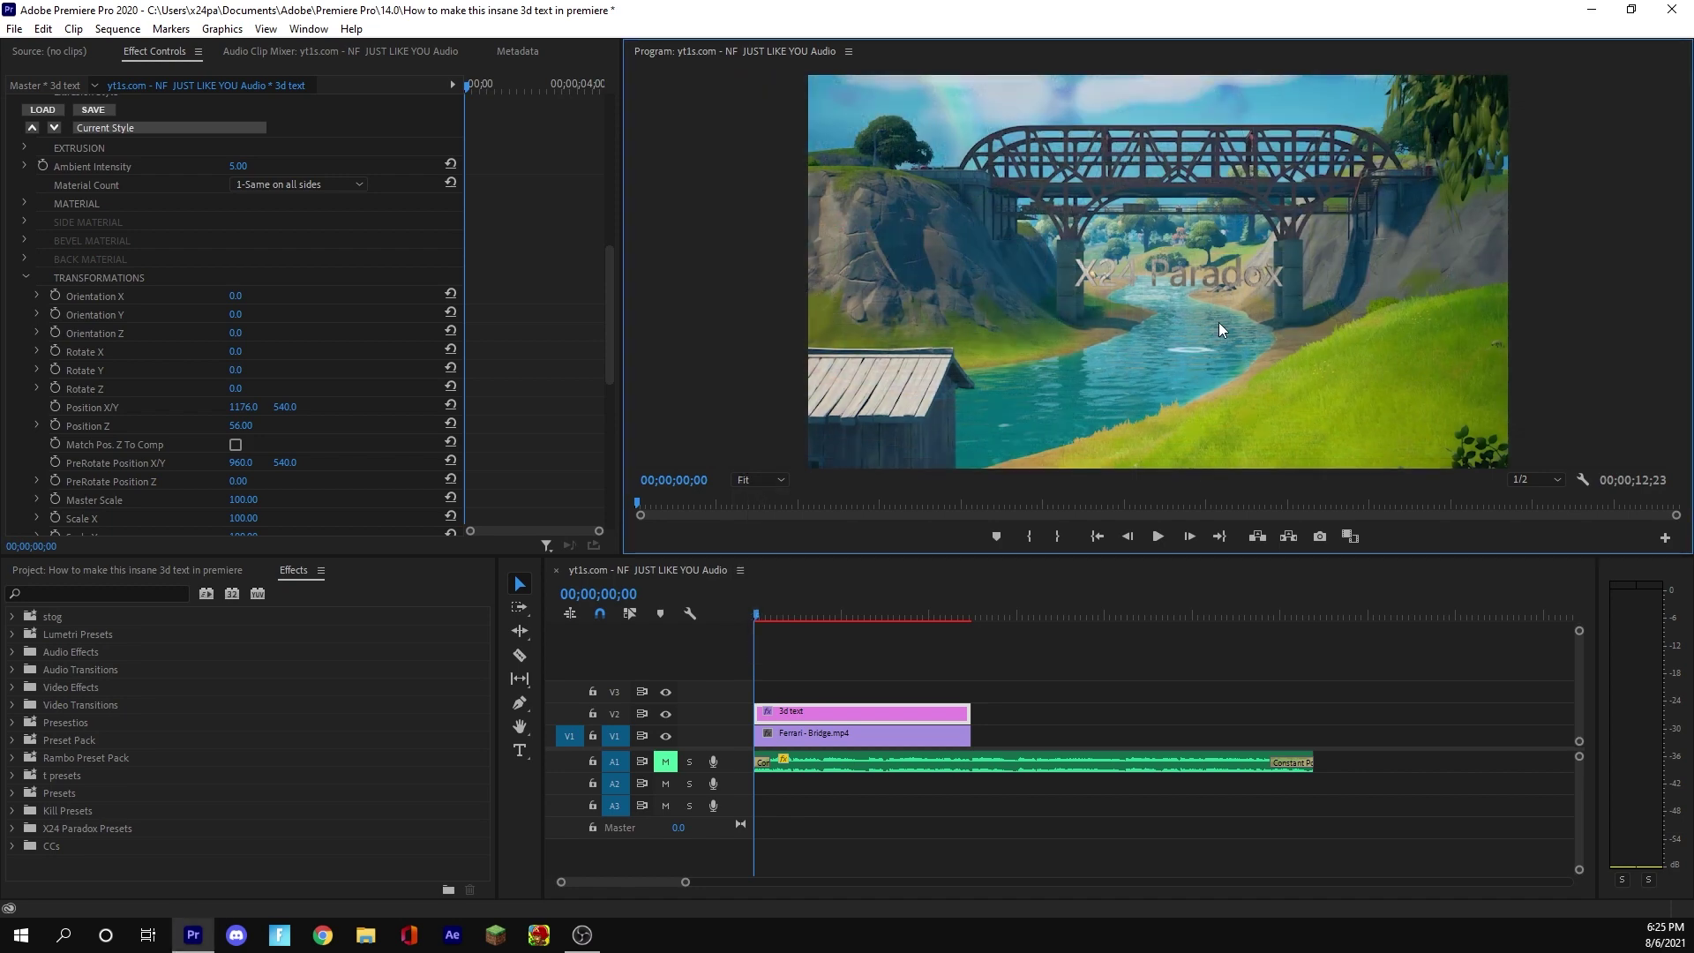
click(821, 669)
key(space)
drag(923, 609, 823, 615)
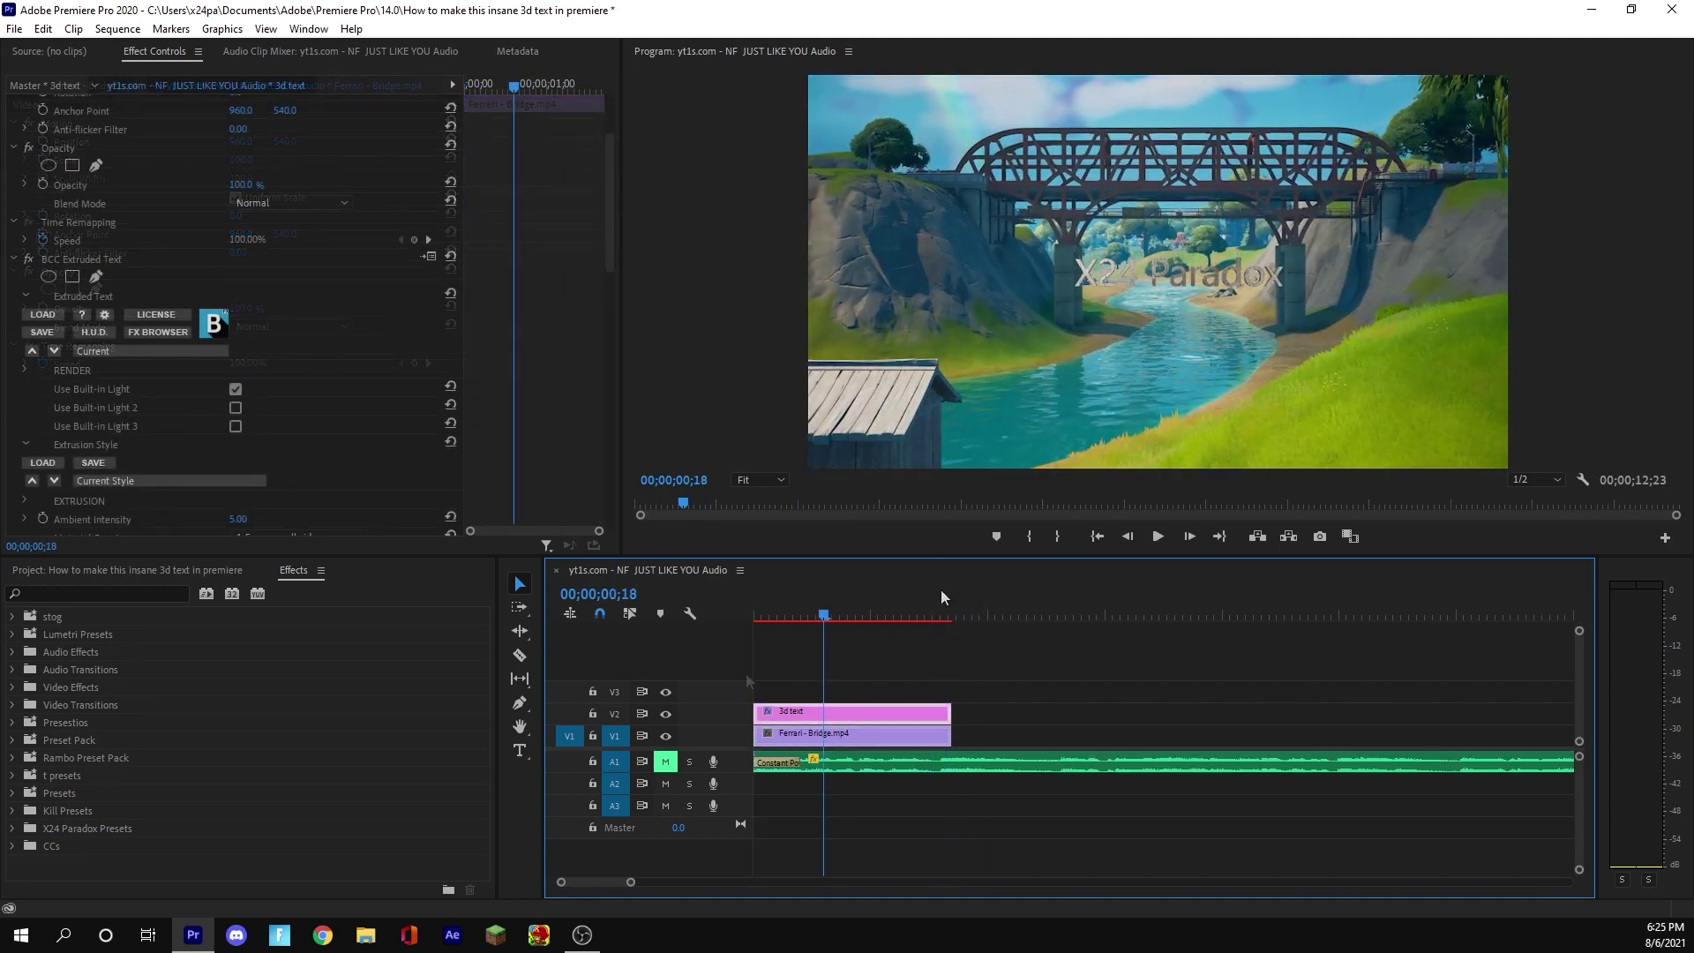
scroll(256, 333, down, 4)
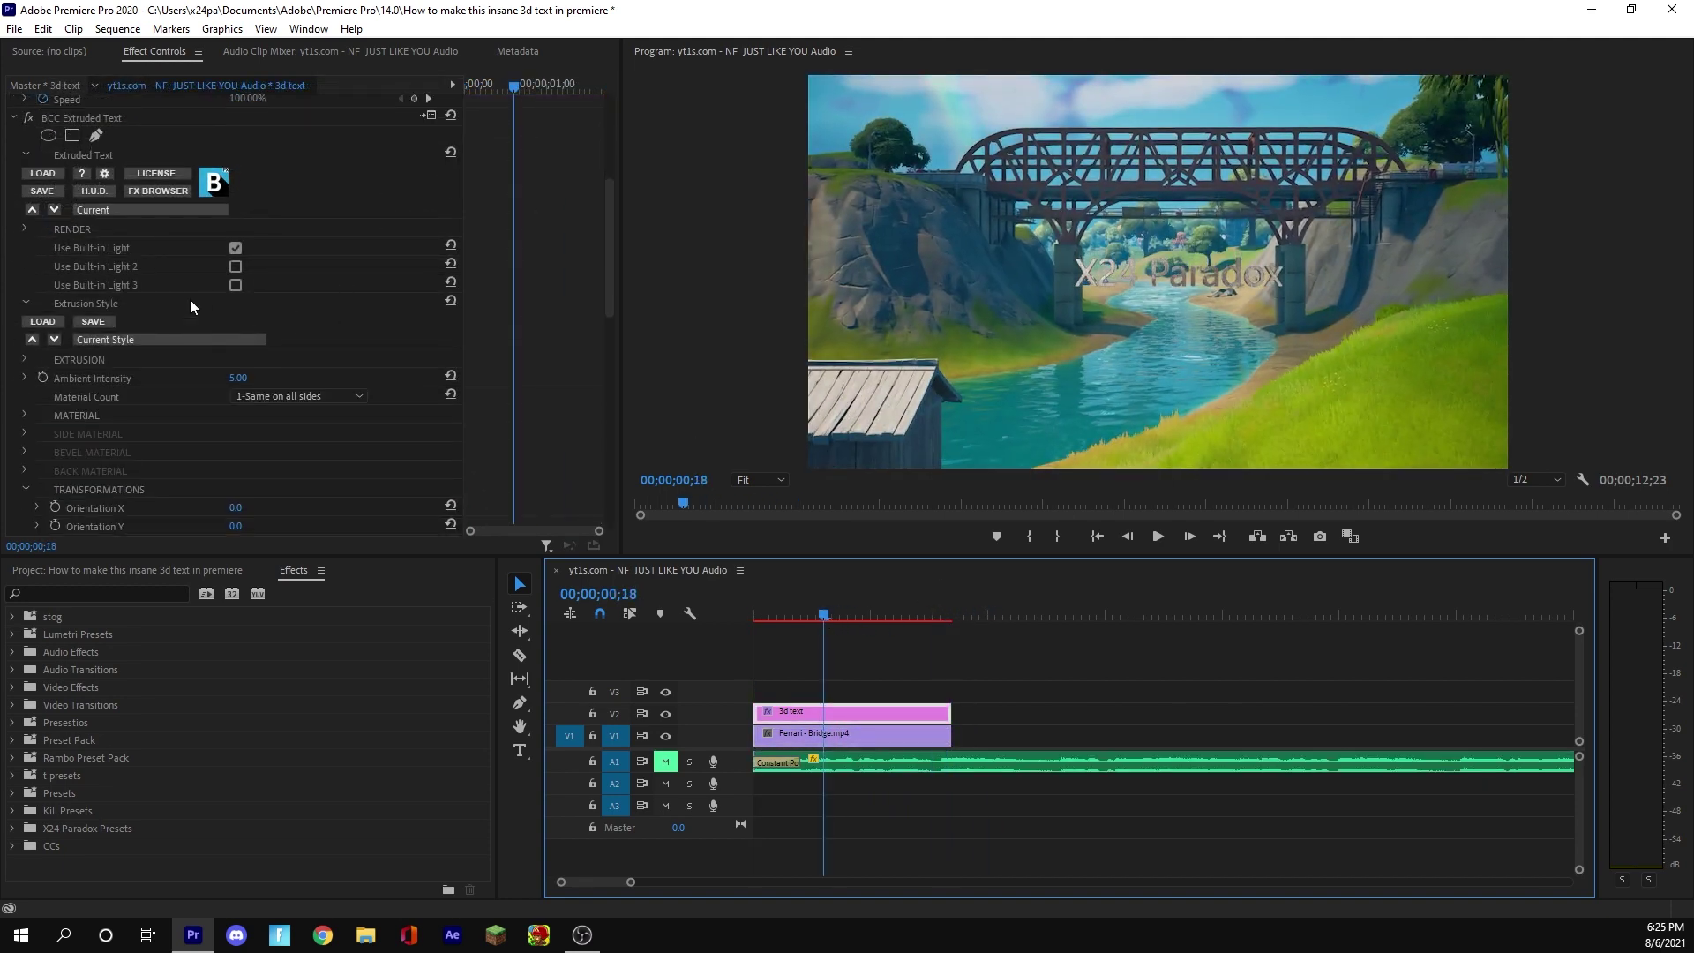
scroll(189, 305, down, 4)
drag(240, 297, 654, 306)
key(ctrl+z)
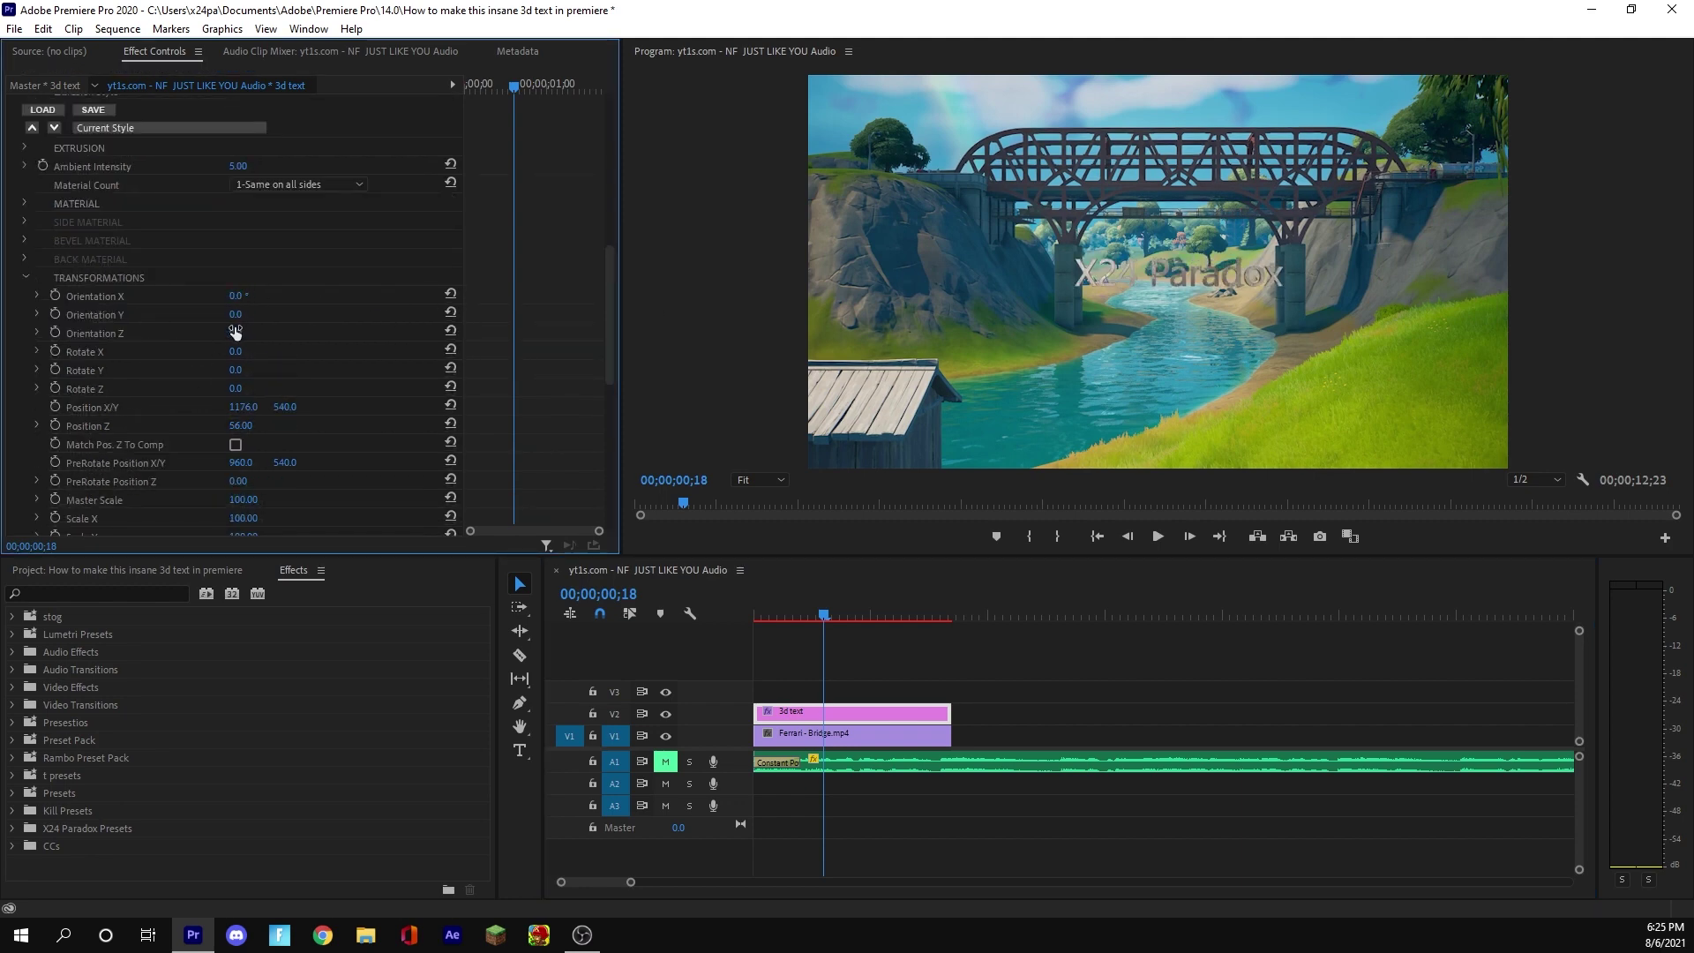
drag(245, 353, 337, 352)
scroll(187, 372, down, 5)
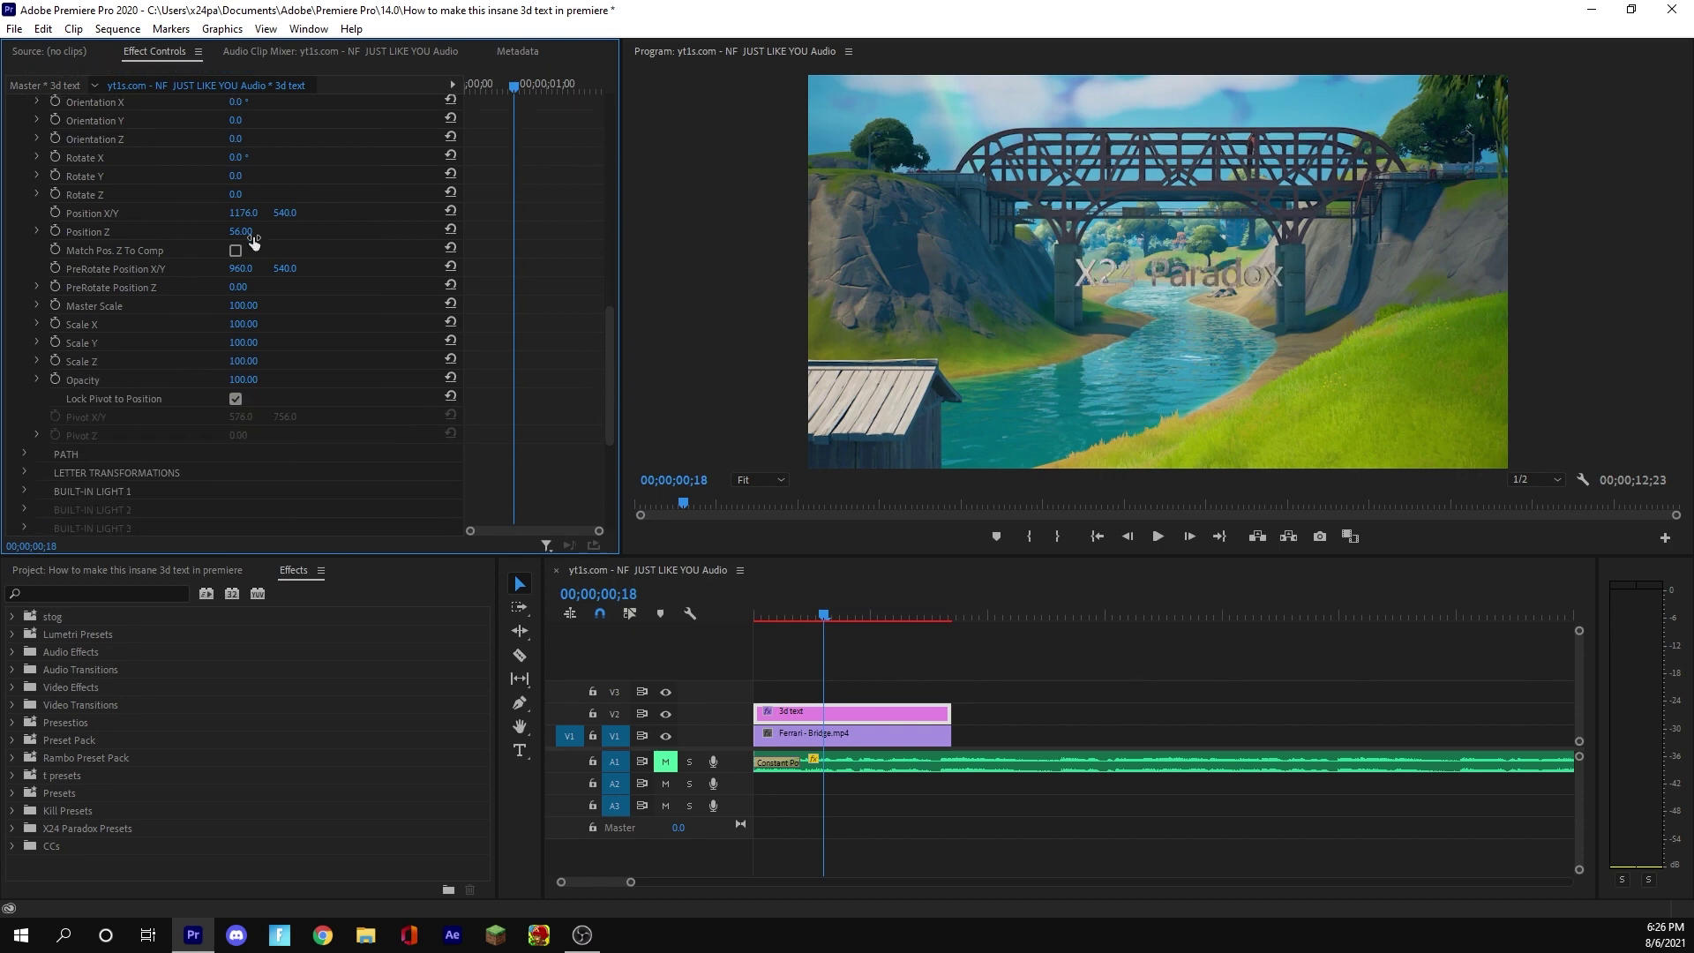
mouse_move(261, 341)
mouse_down()
mouse_move(624, 360)
mouse_move(416, 366)
mouse_move(256, 342)
mouse_move(541, 355)
mouse_move(264, 343)
mouse_up()
scroll(367, 348, down, 6)
scroll(347, 353, down, 1)
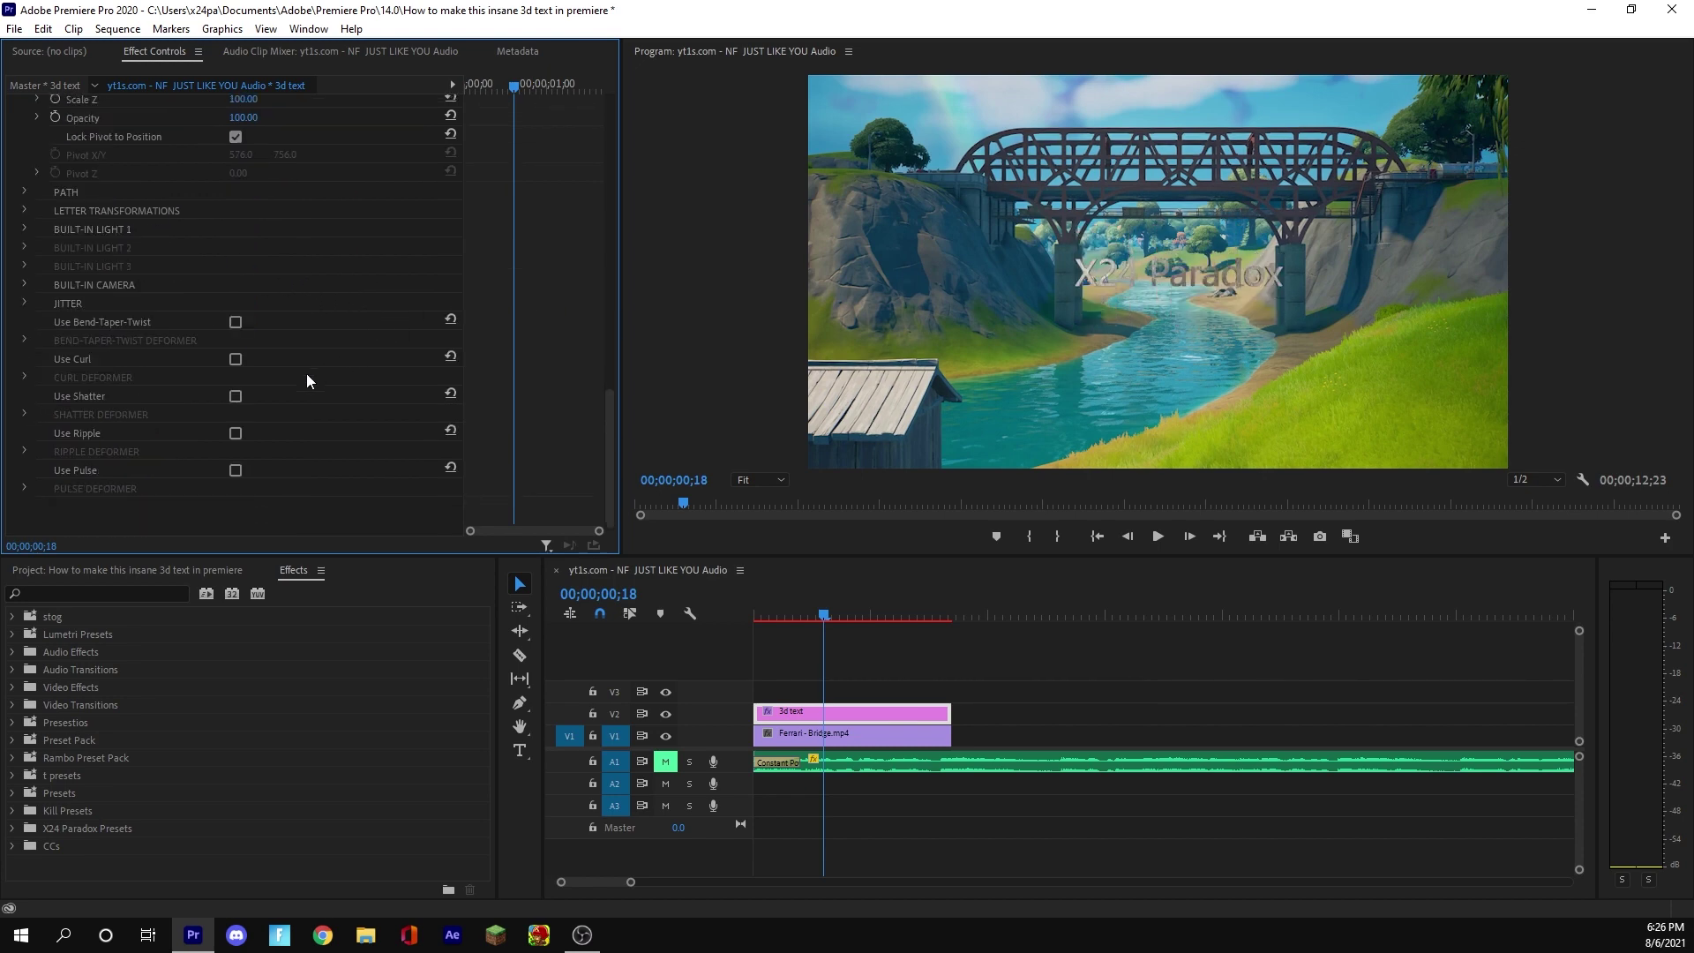
click(24, 193)
scroll(122, 256, down, 3)
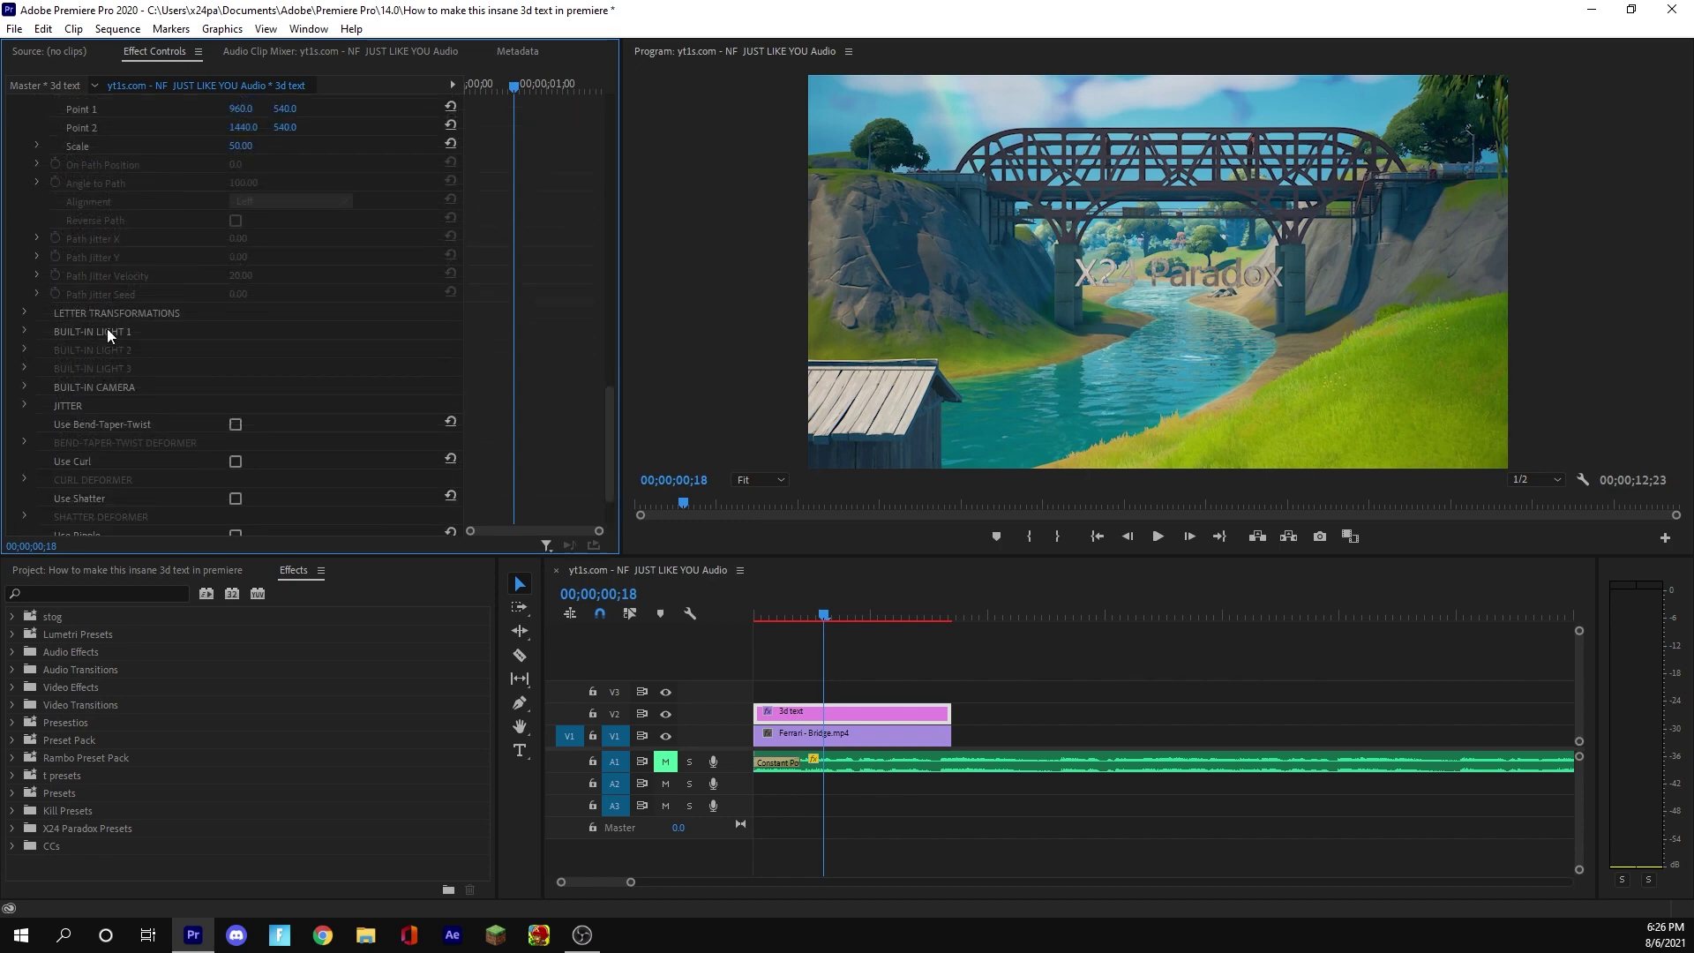
scroll(140, 348, down, 3)
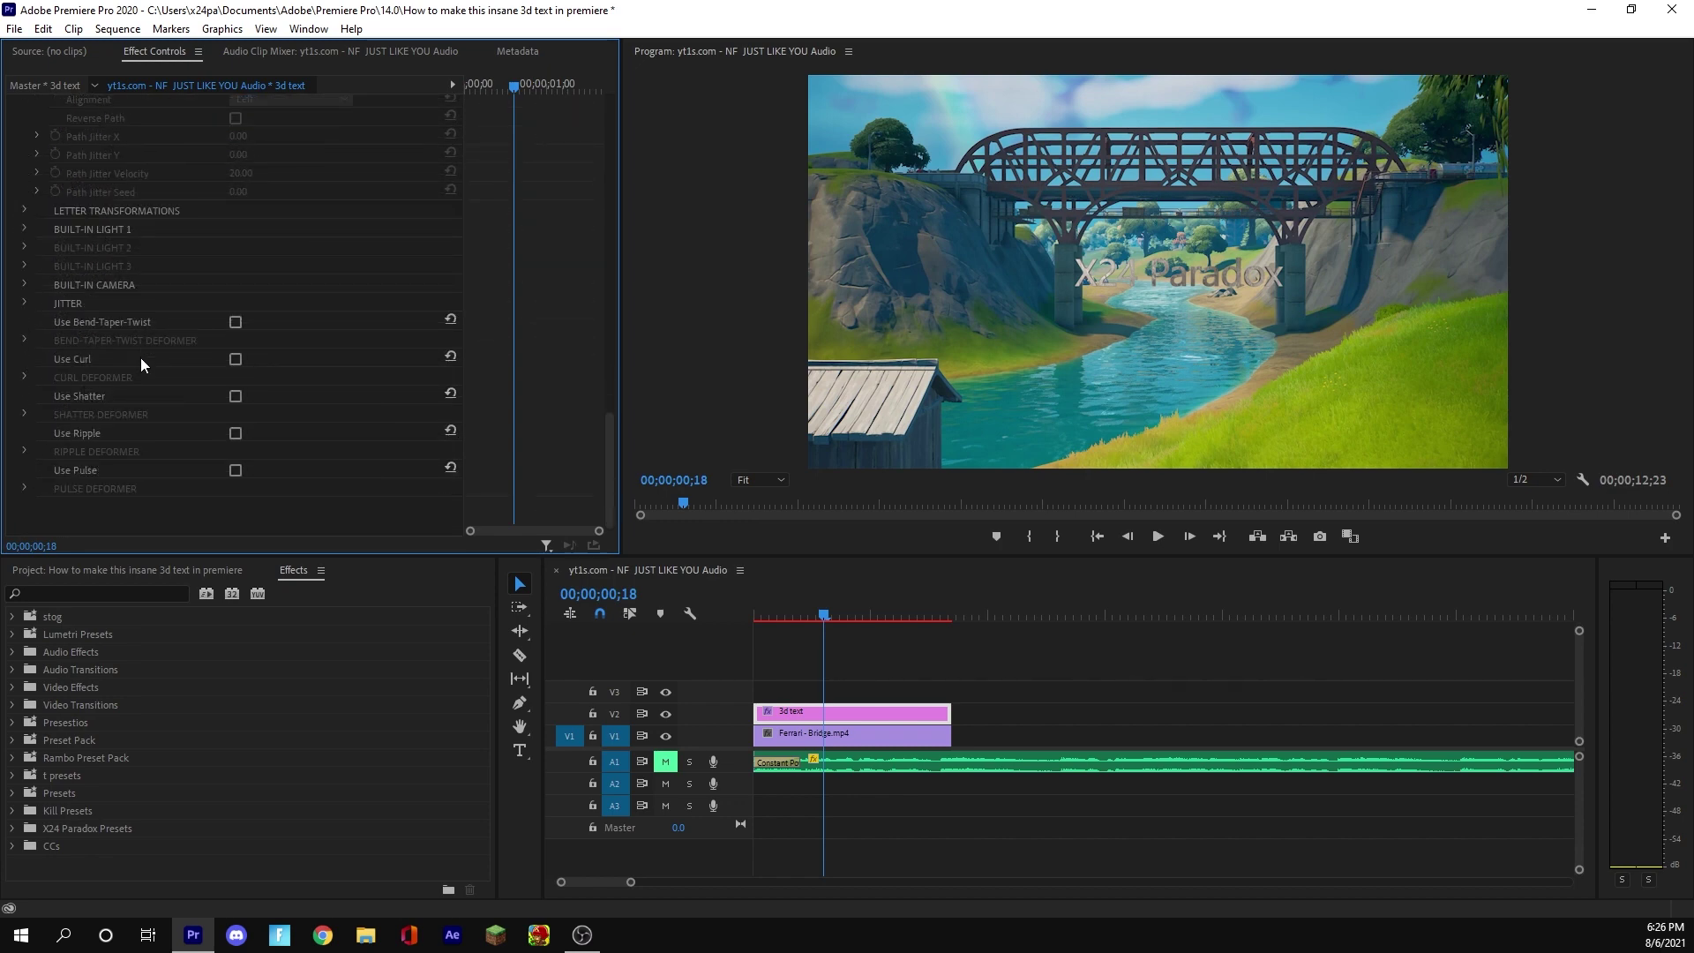
click(236, 396)
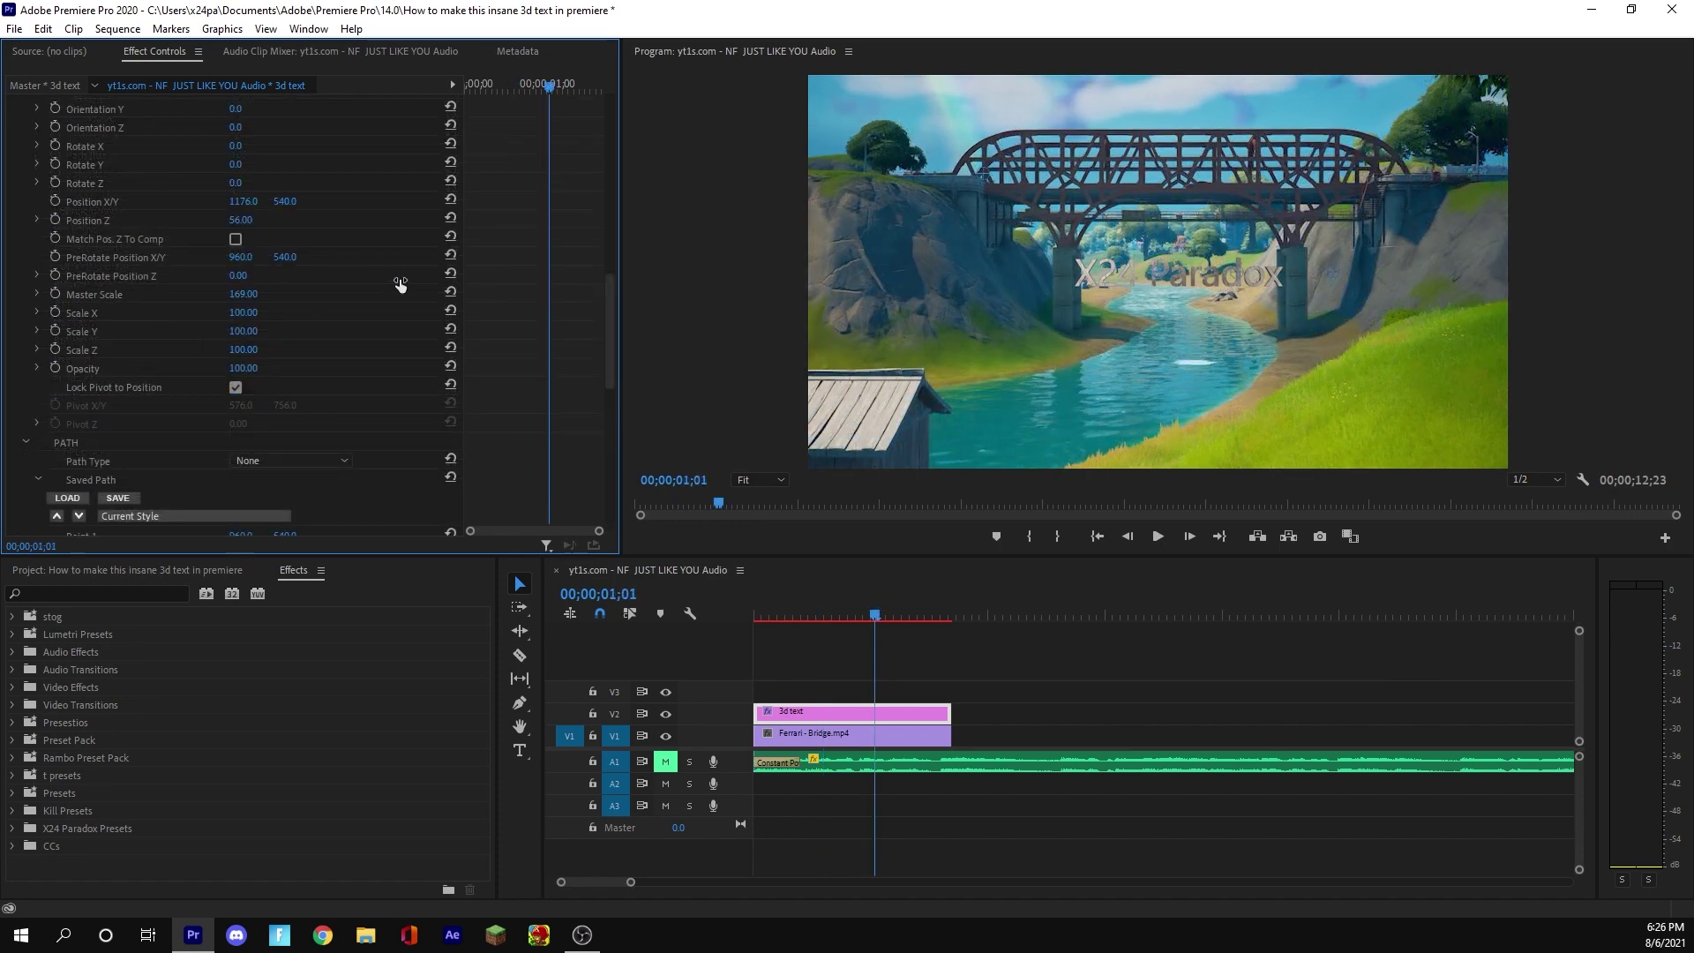
drag(400, 284, 231, 294)
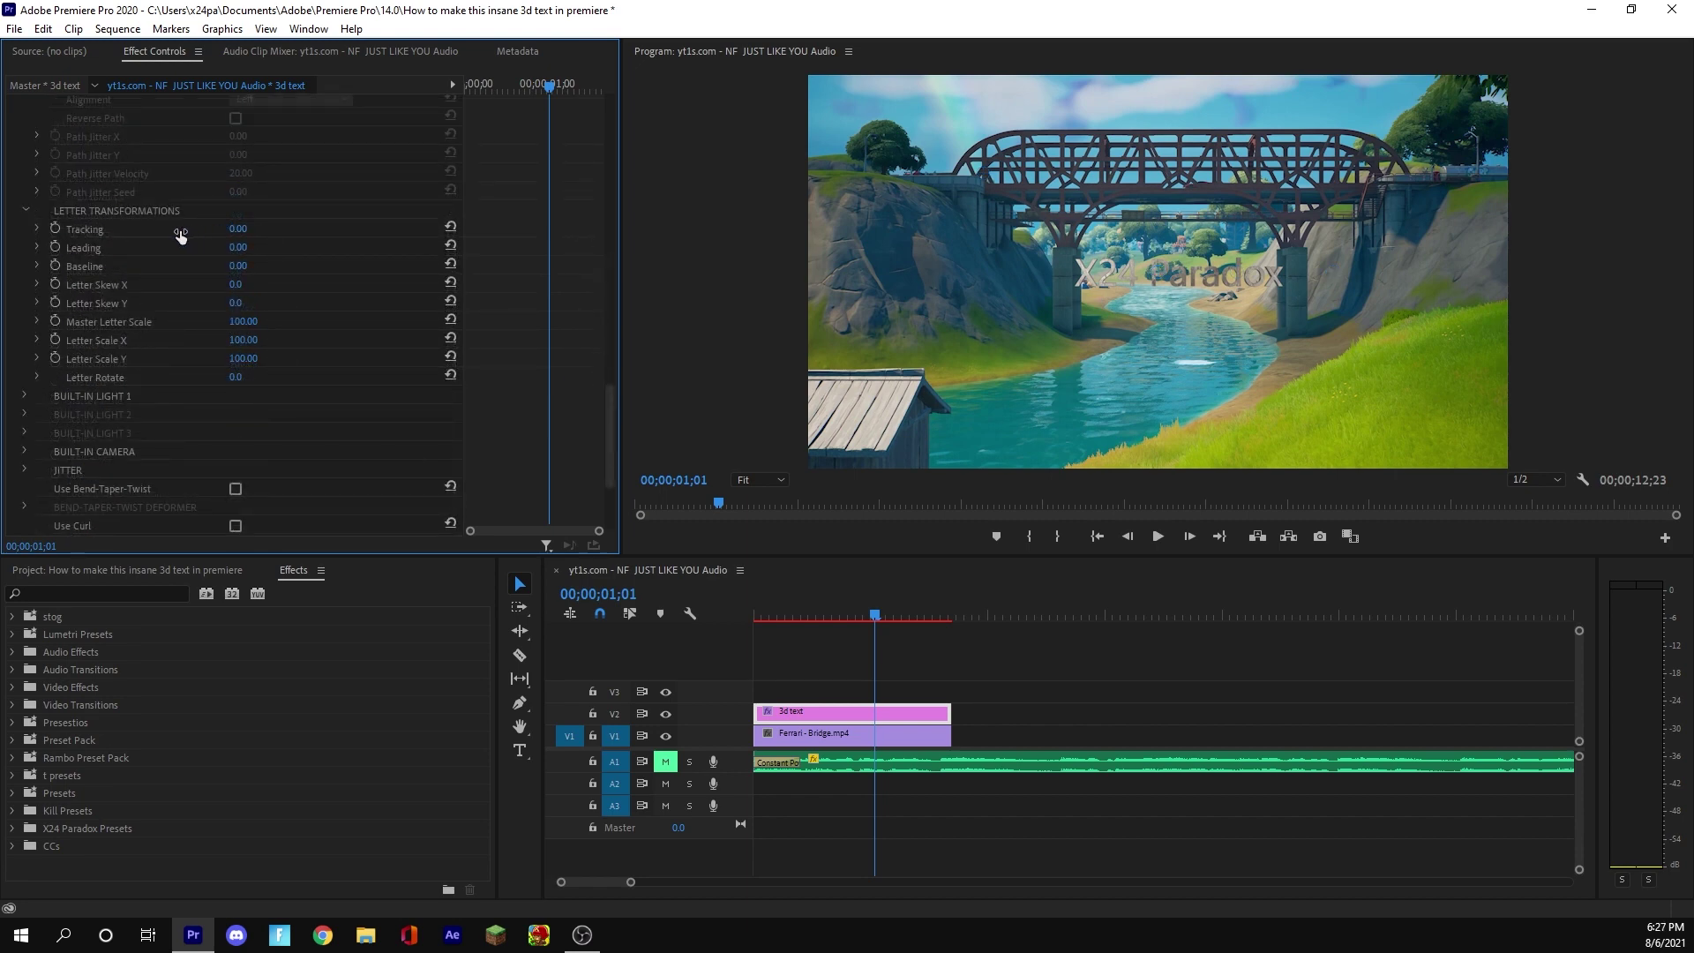
click(238, 230)
click(309, 227)
drag(236, 229, 345, 232)
scroll(361, 247, up, 5)
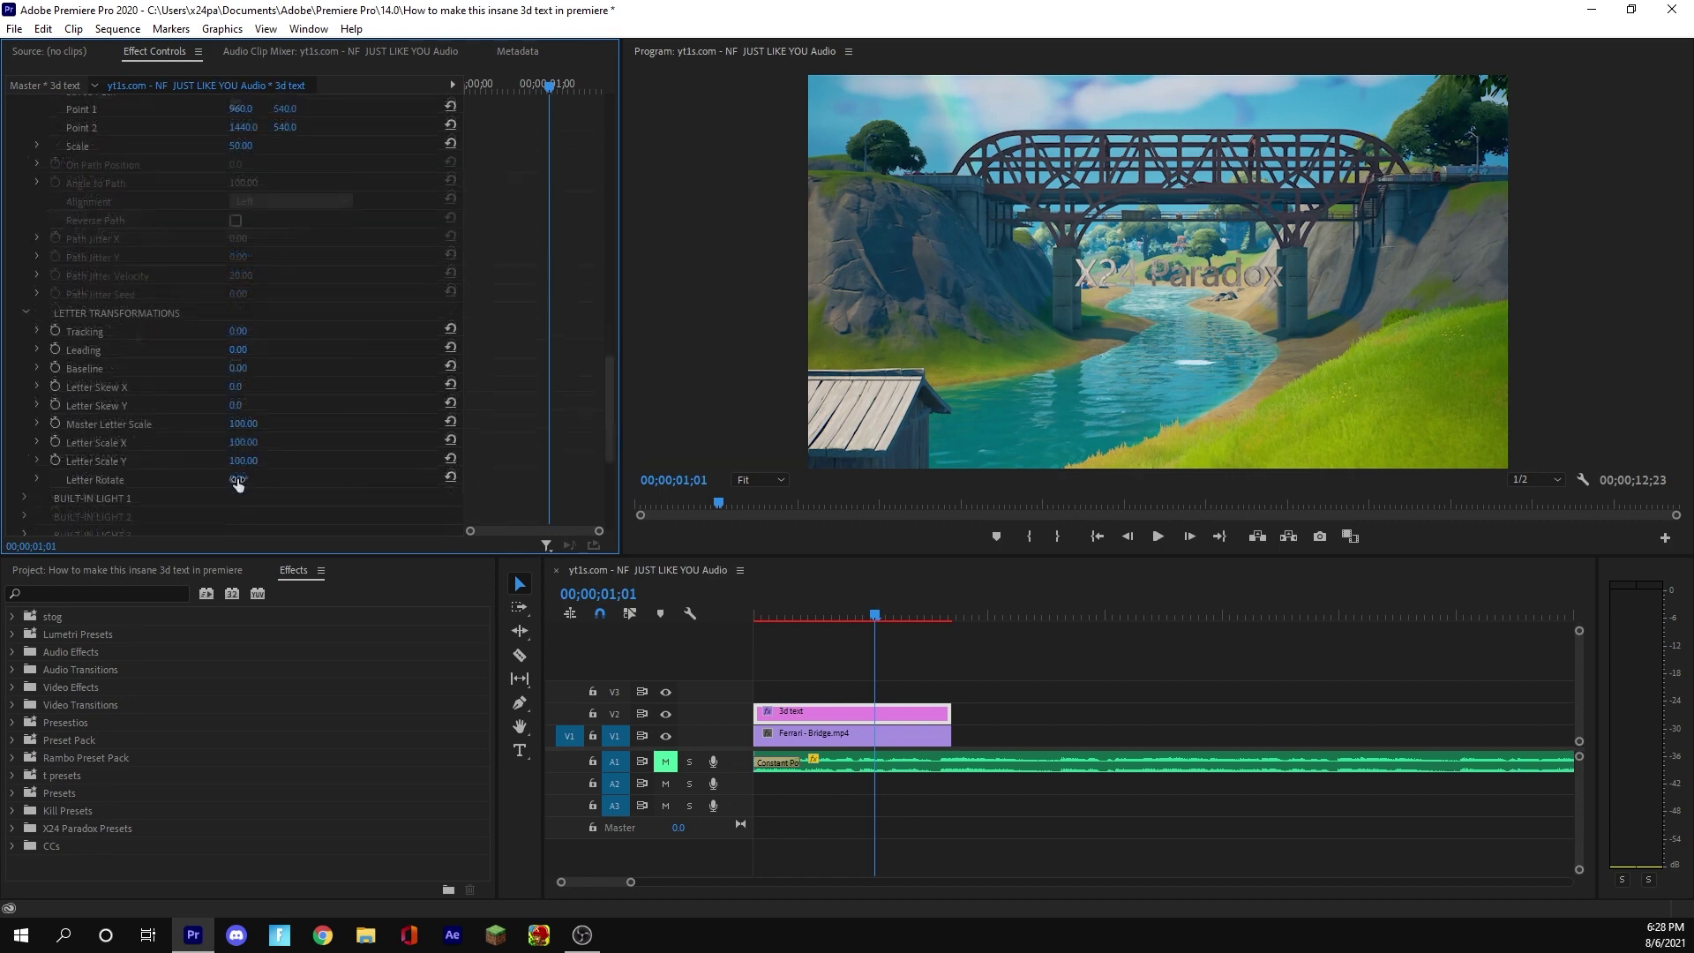
drag(237, 479, 323, 484)
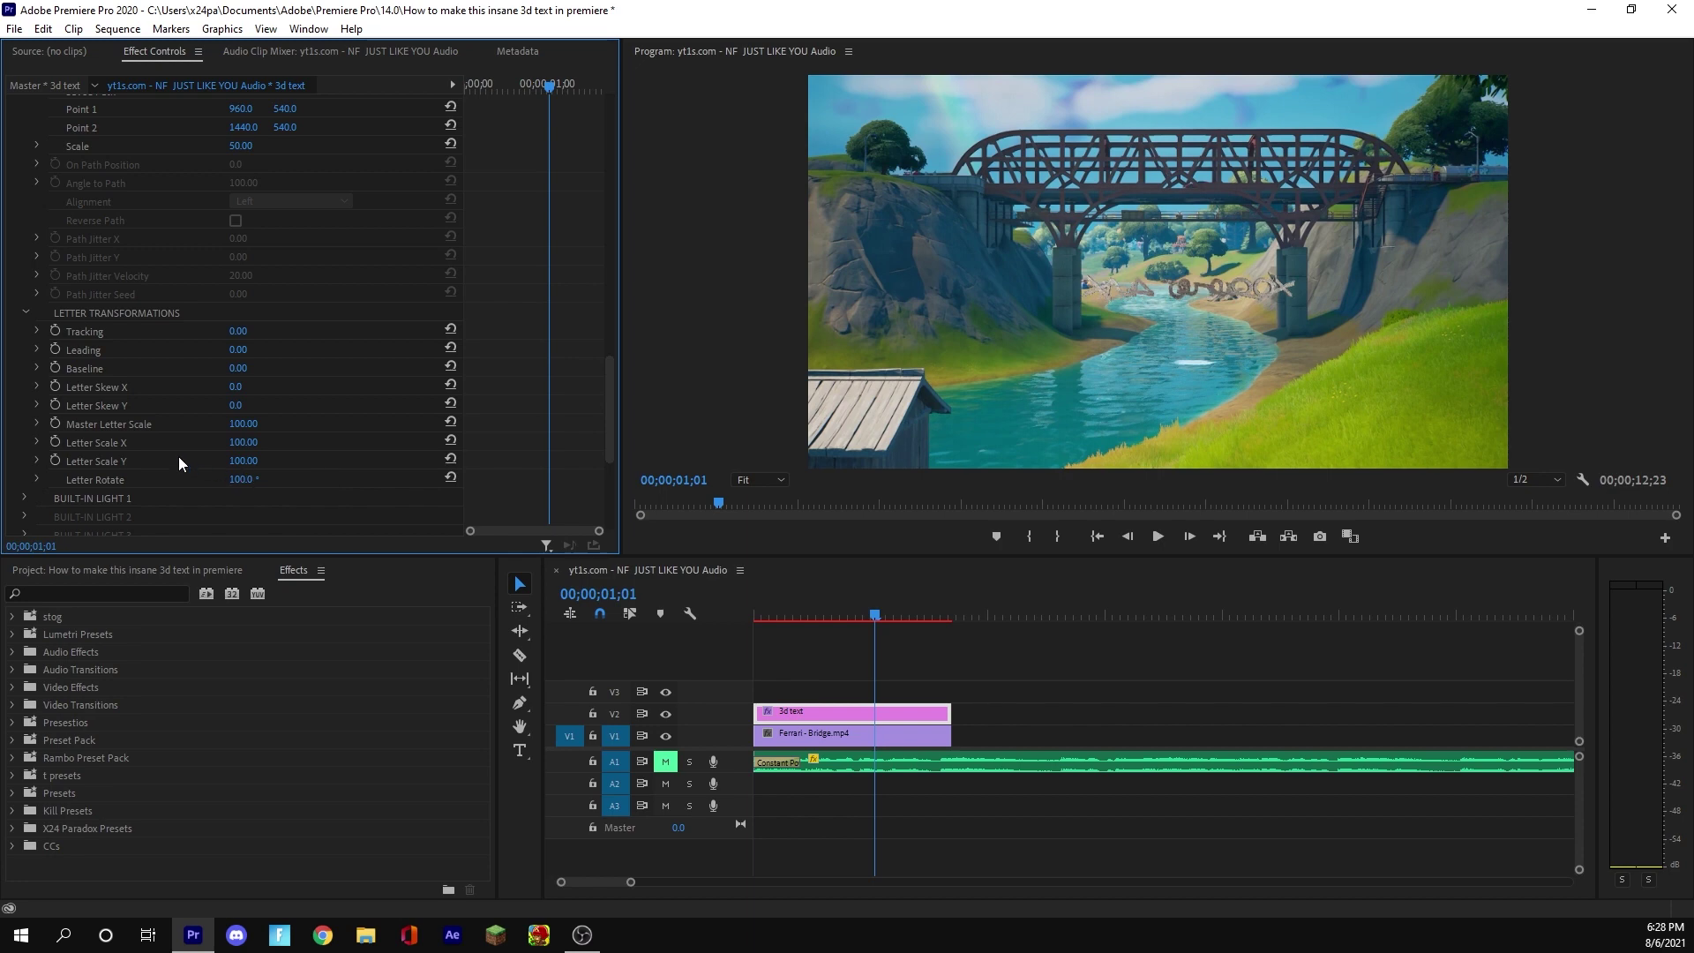
key(ctrl+z)
scroll(155, 449, down, 7)
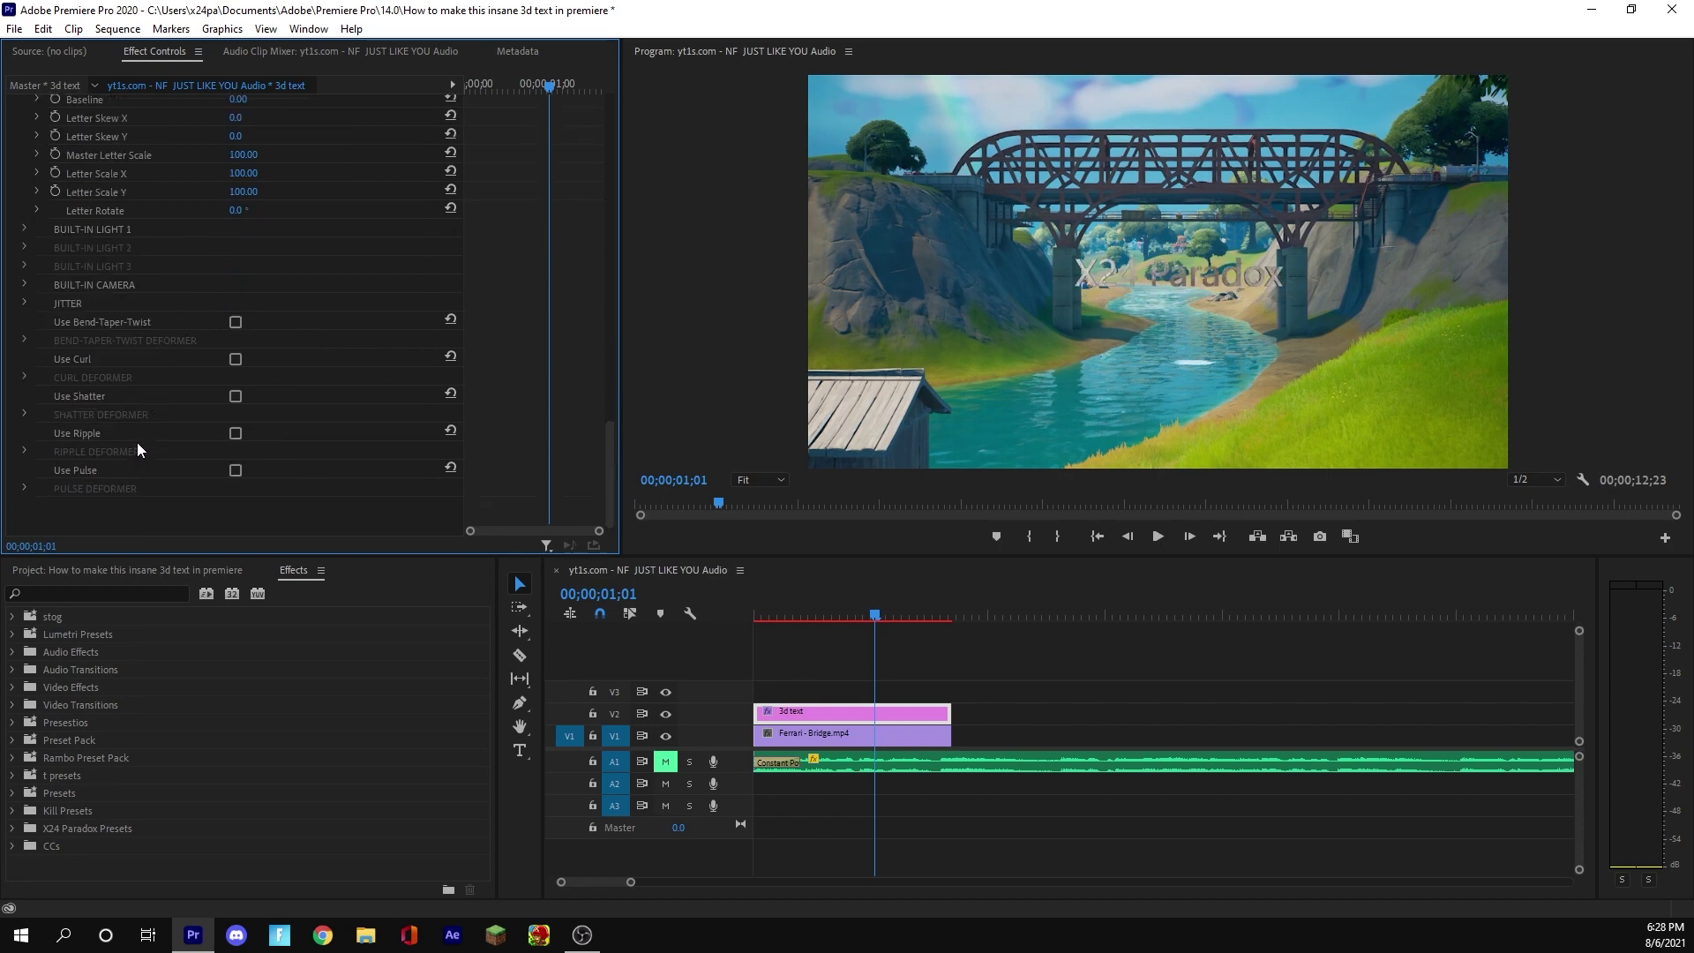
drag(240, 359, 313, 369)
scroll(194, 413, down, 4)
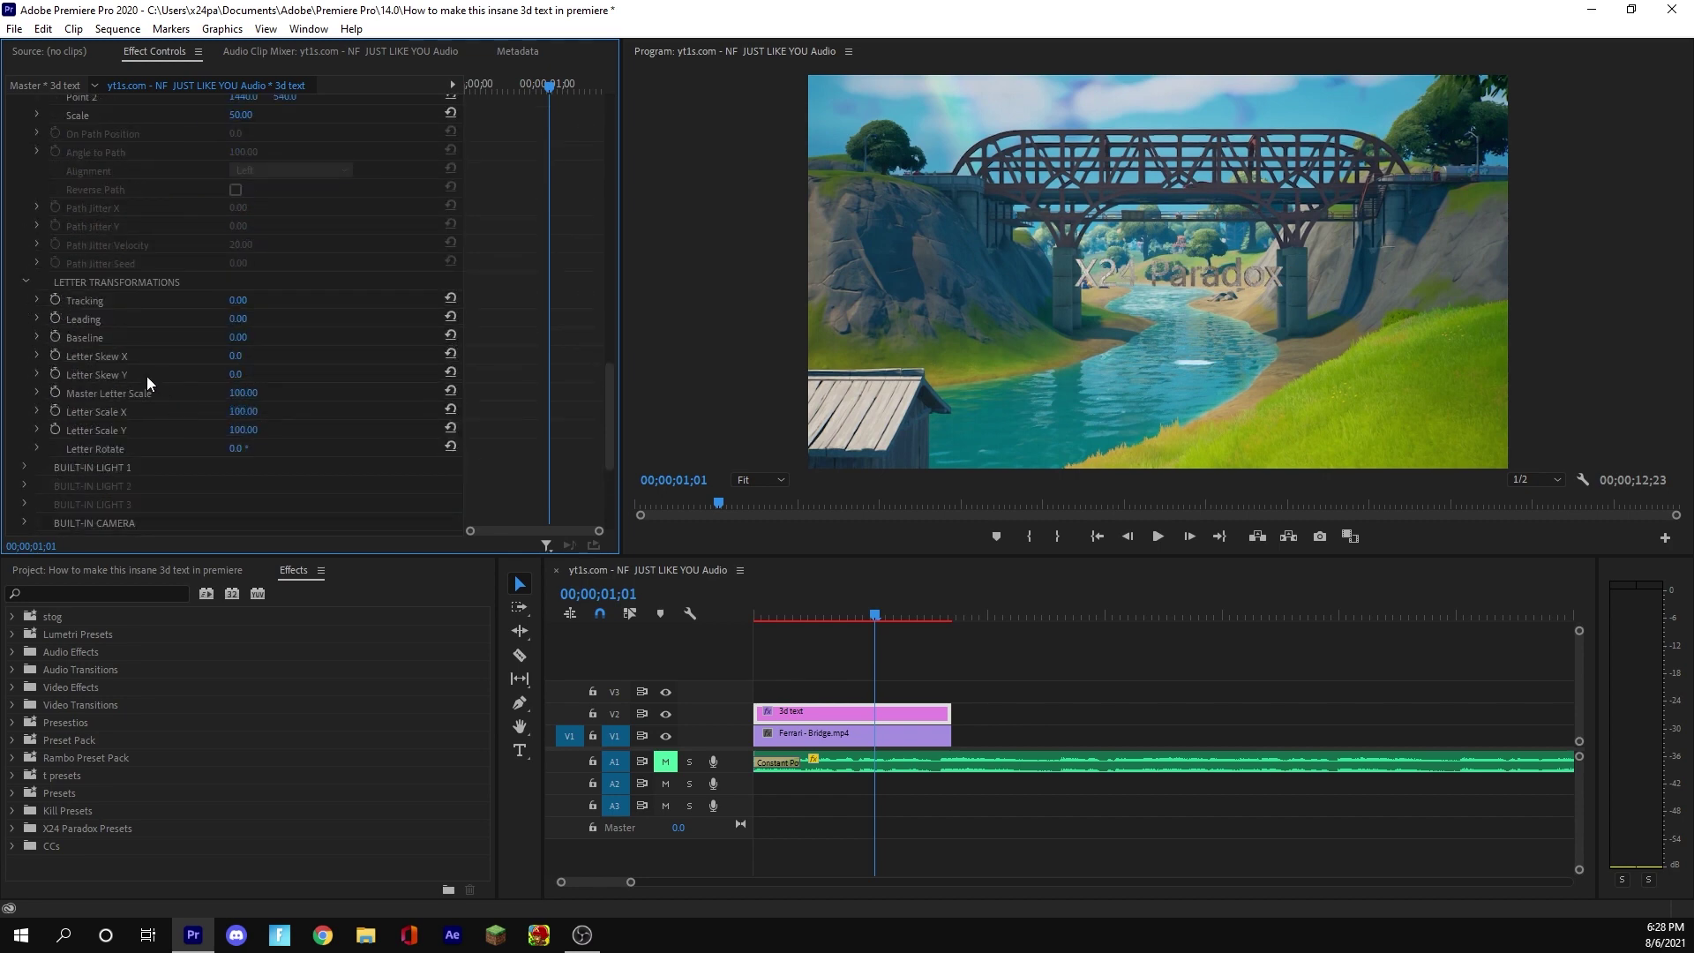
scroll(141, 370, up, 5)
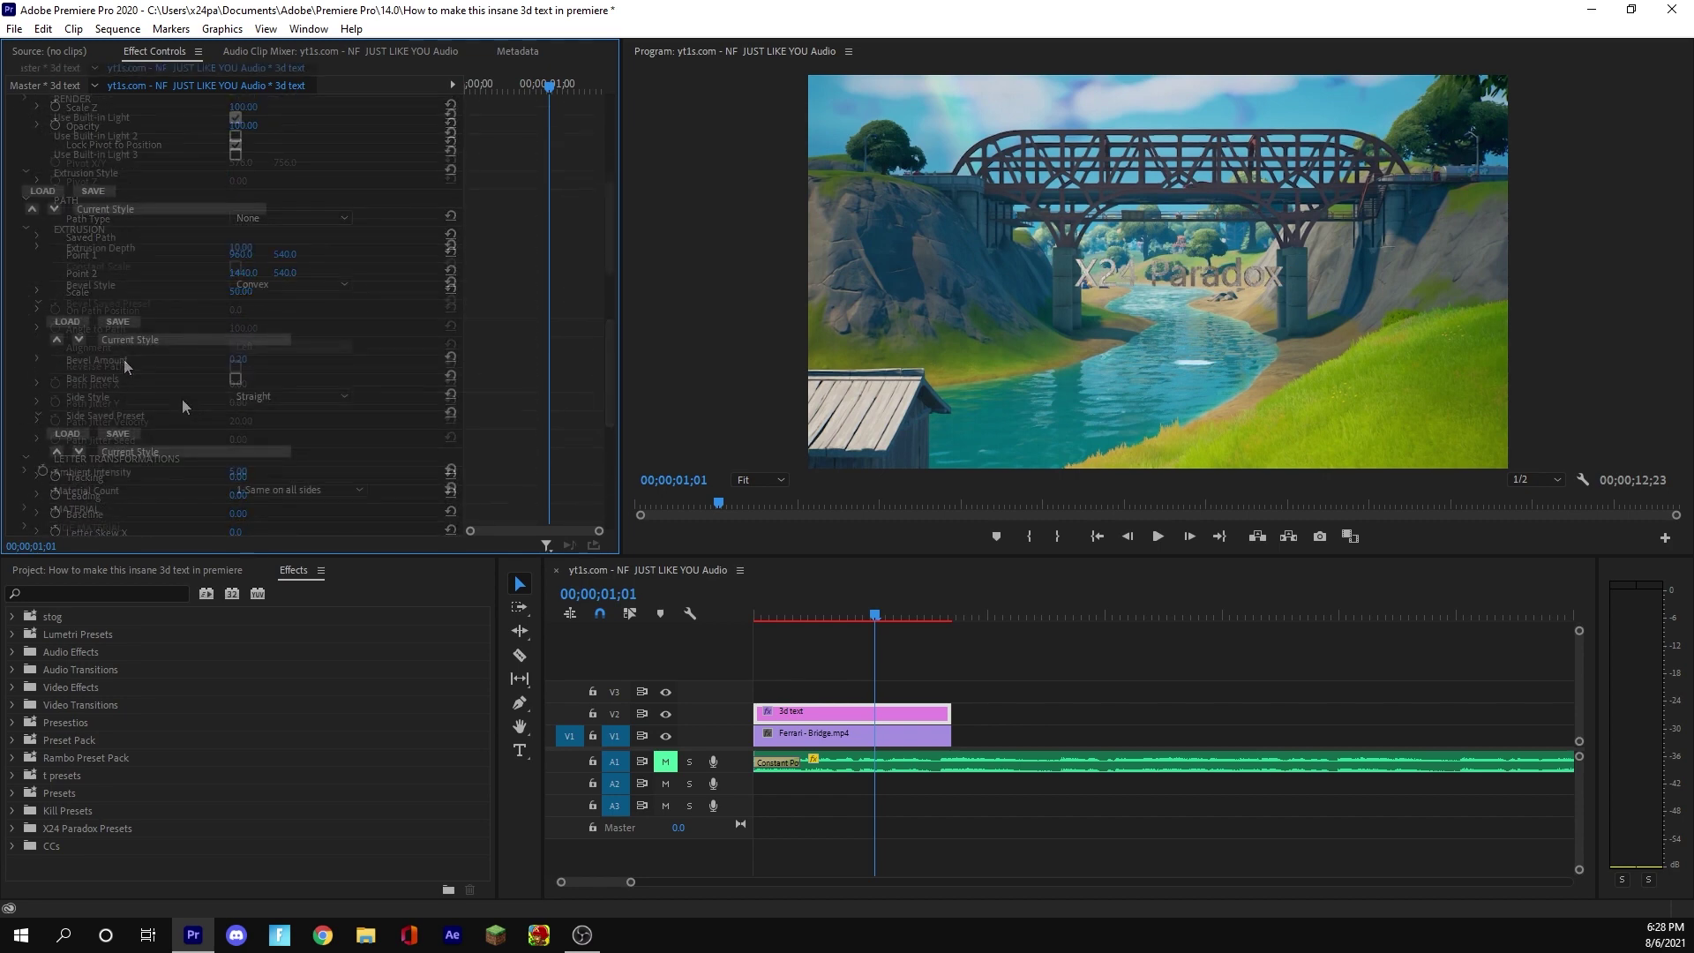
scroll(176, 402, up, 5)
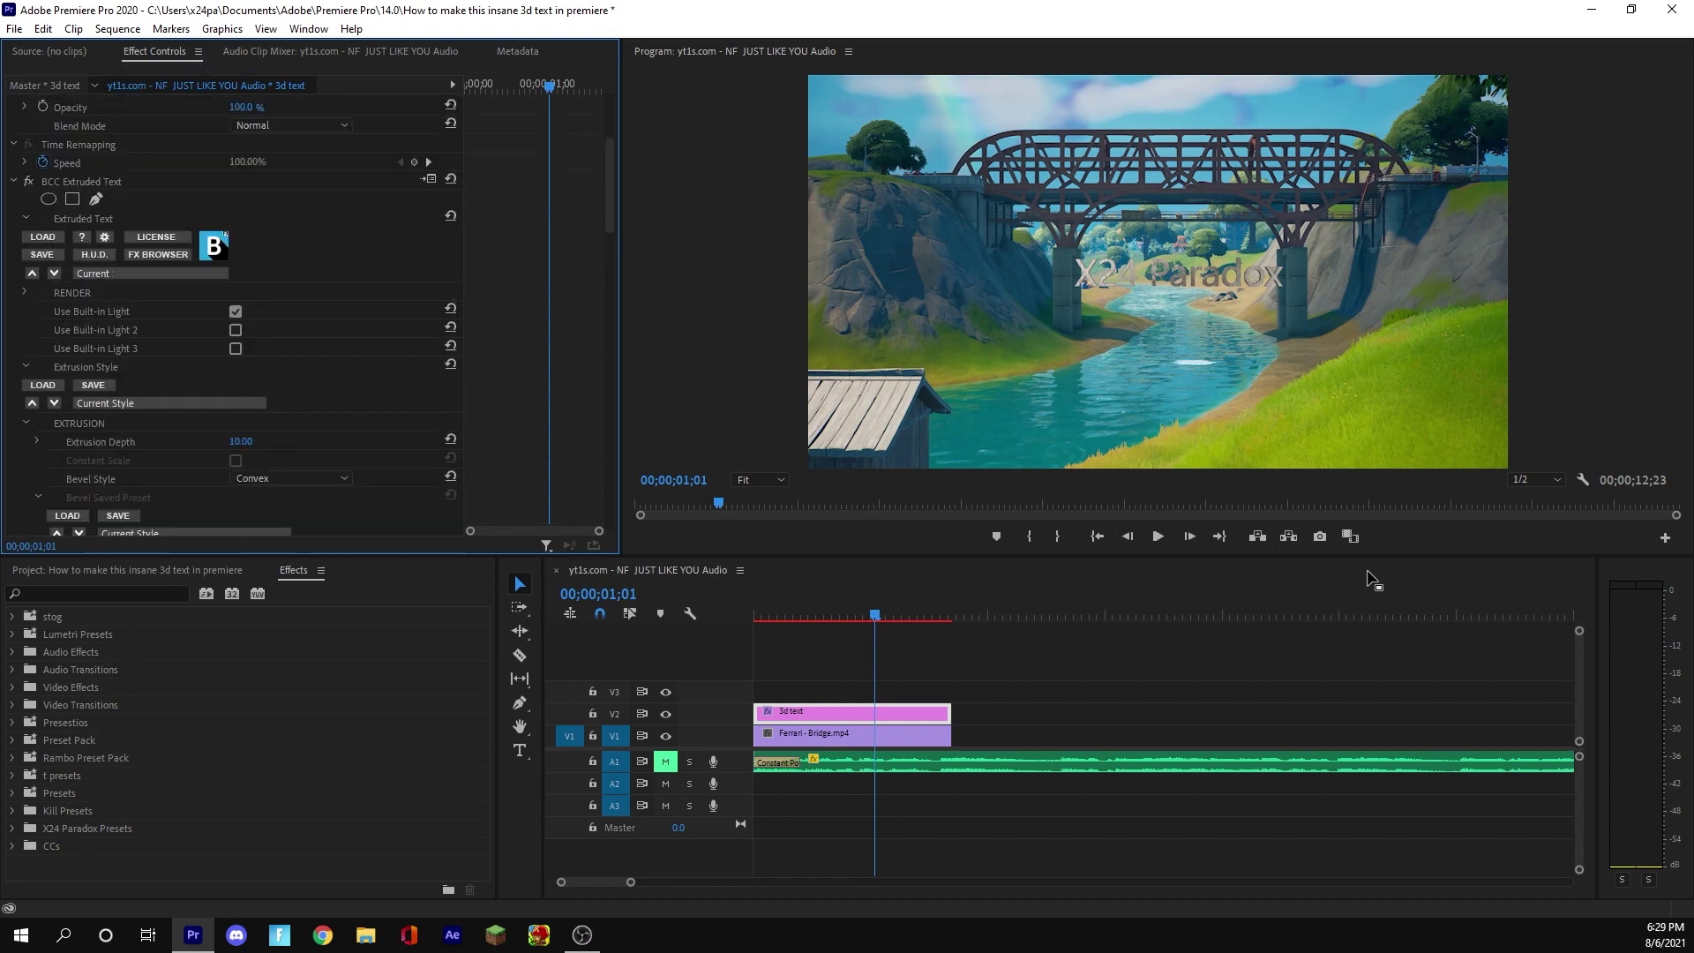
Step: View the preview at 100% and set Extrusion Depth to 40
click(767, 478)
click(785, 601)
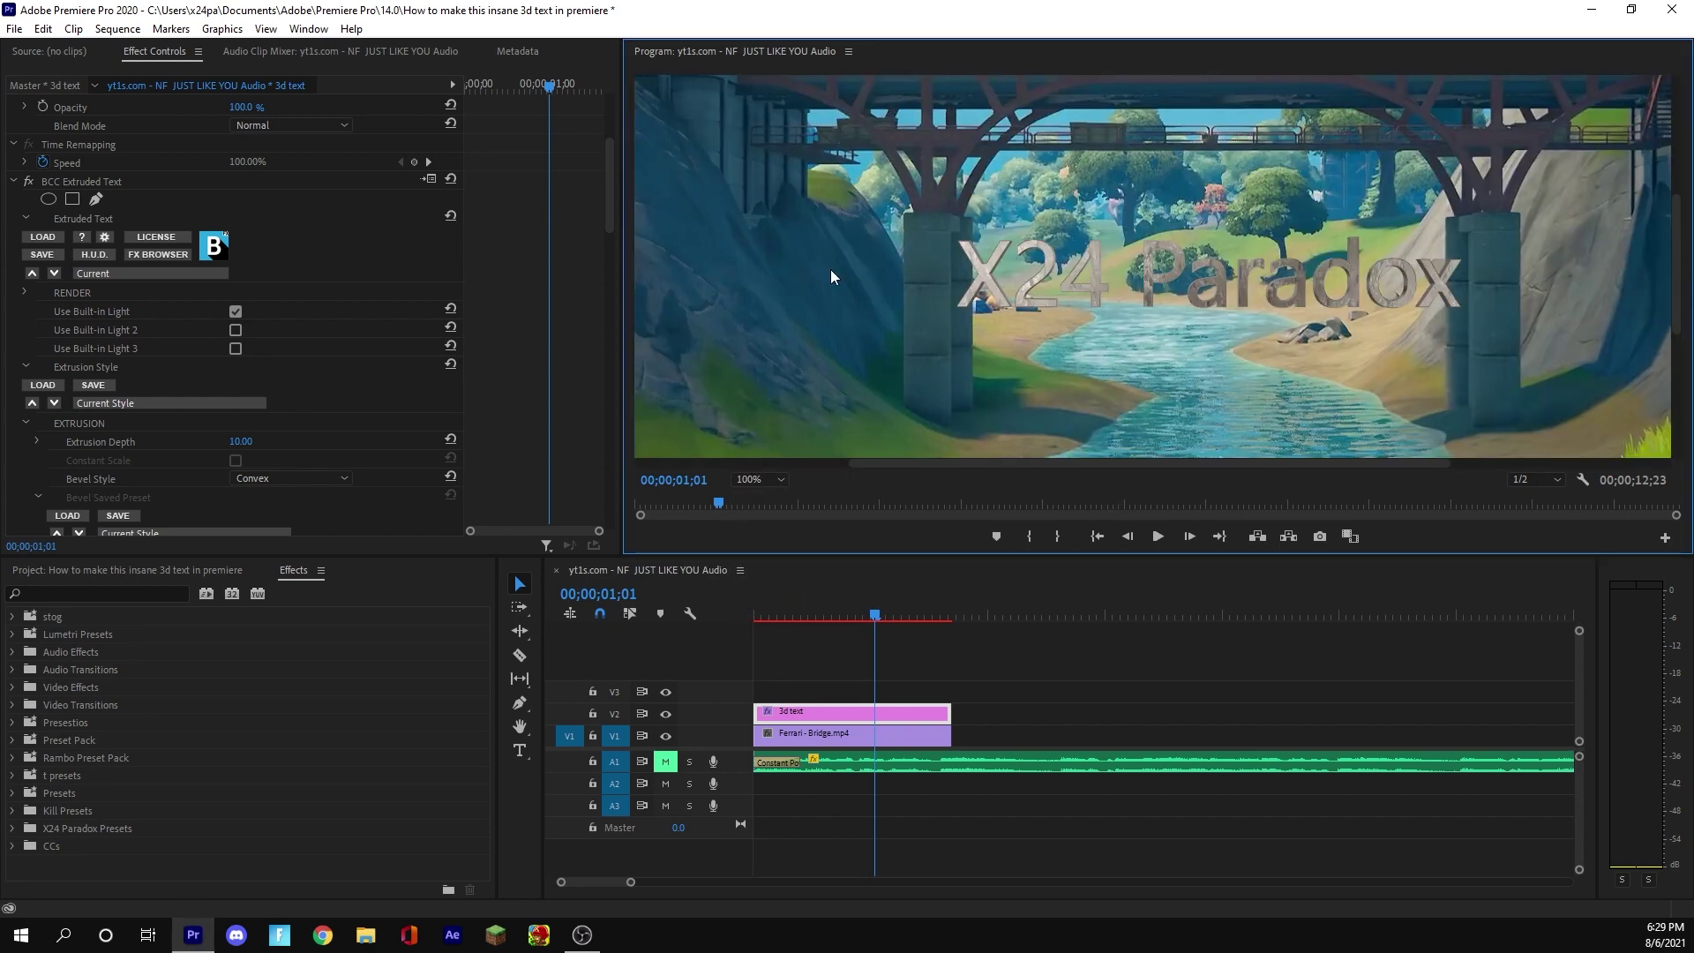
drag(240, 447, 365, 467)
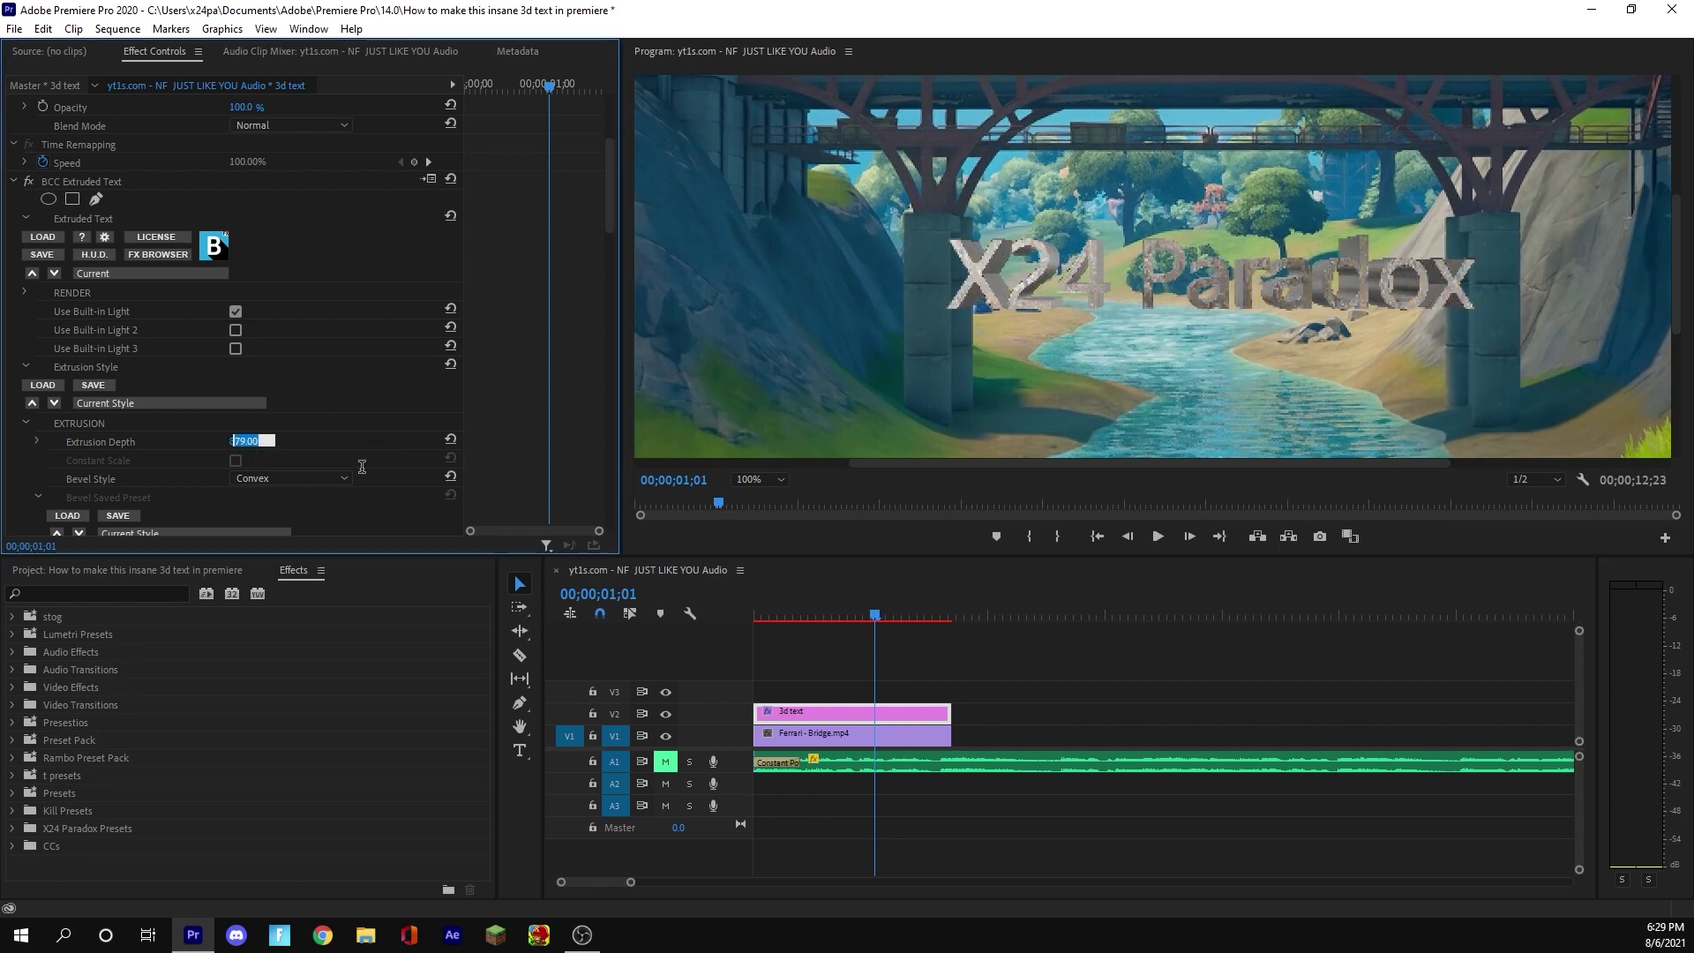
click(329, 436)
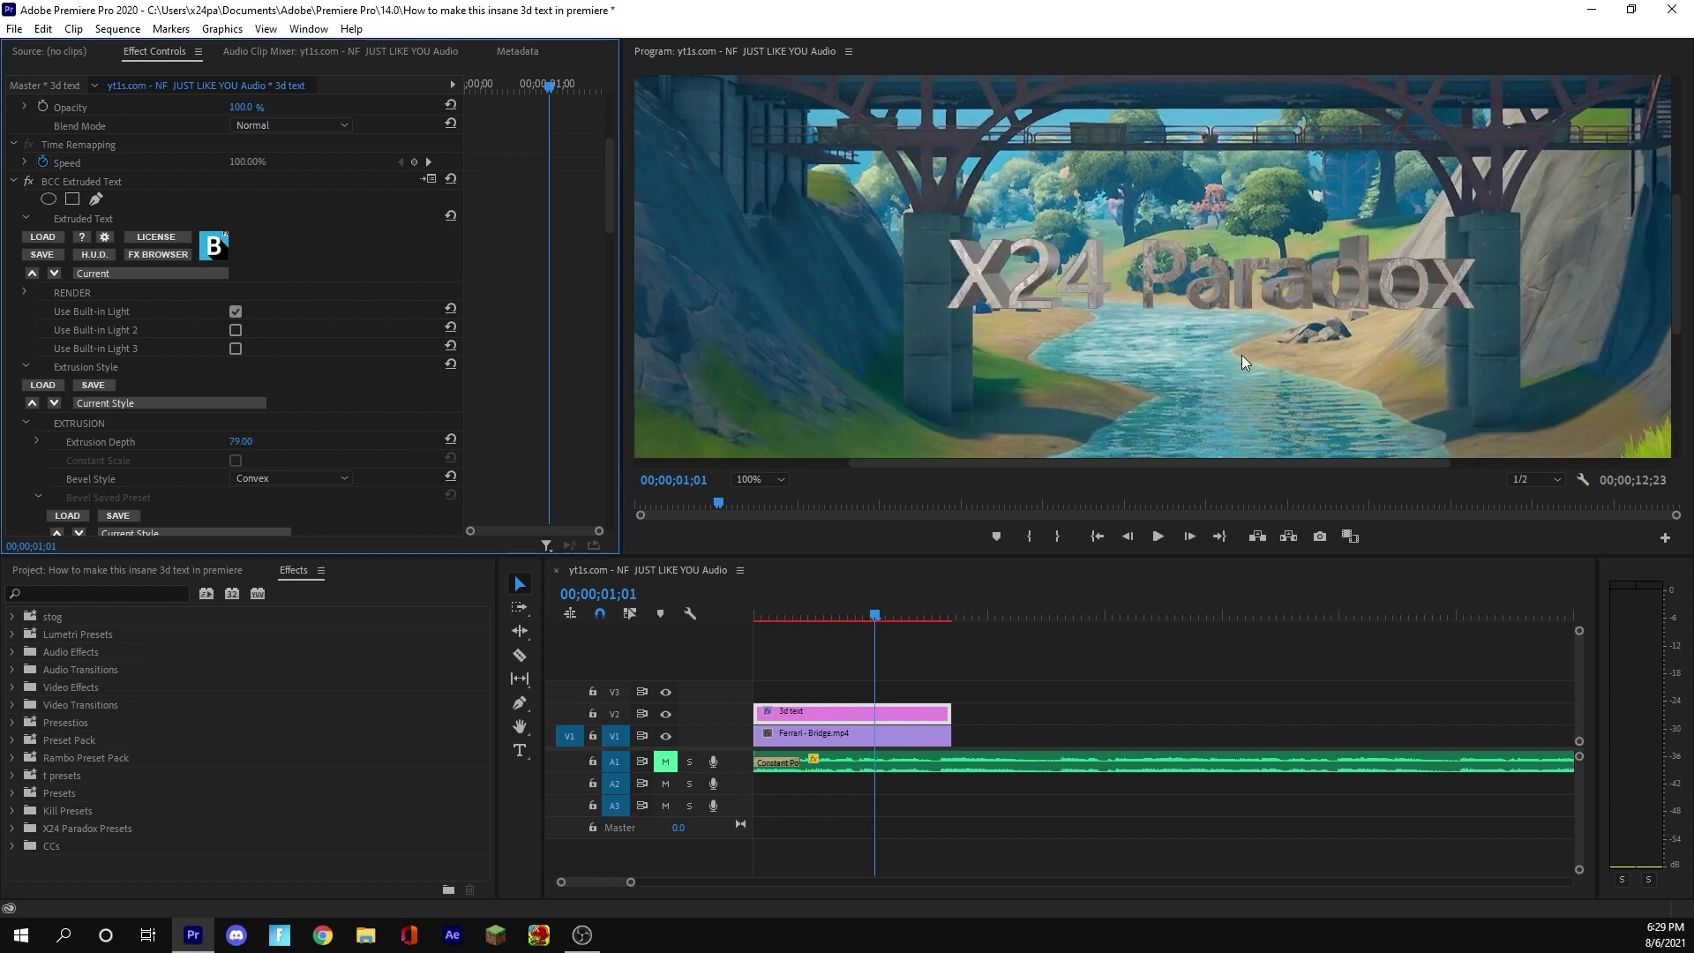
click(251, 440)
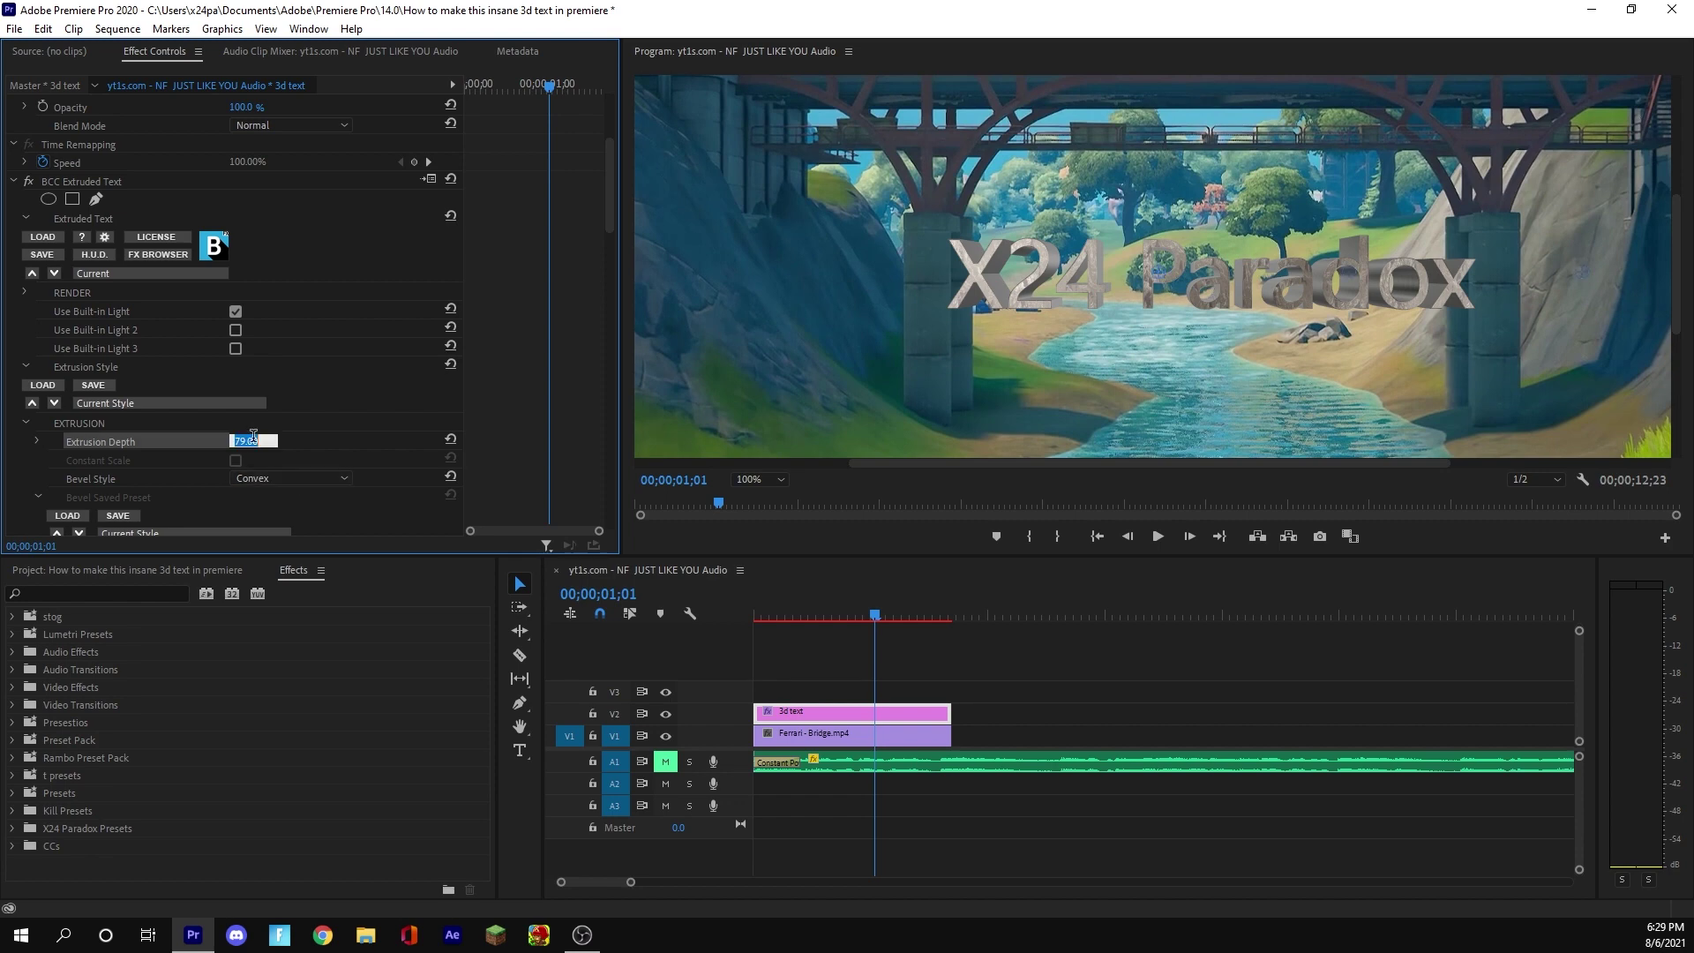
text(40)
key(Return)
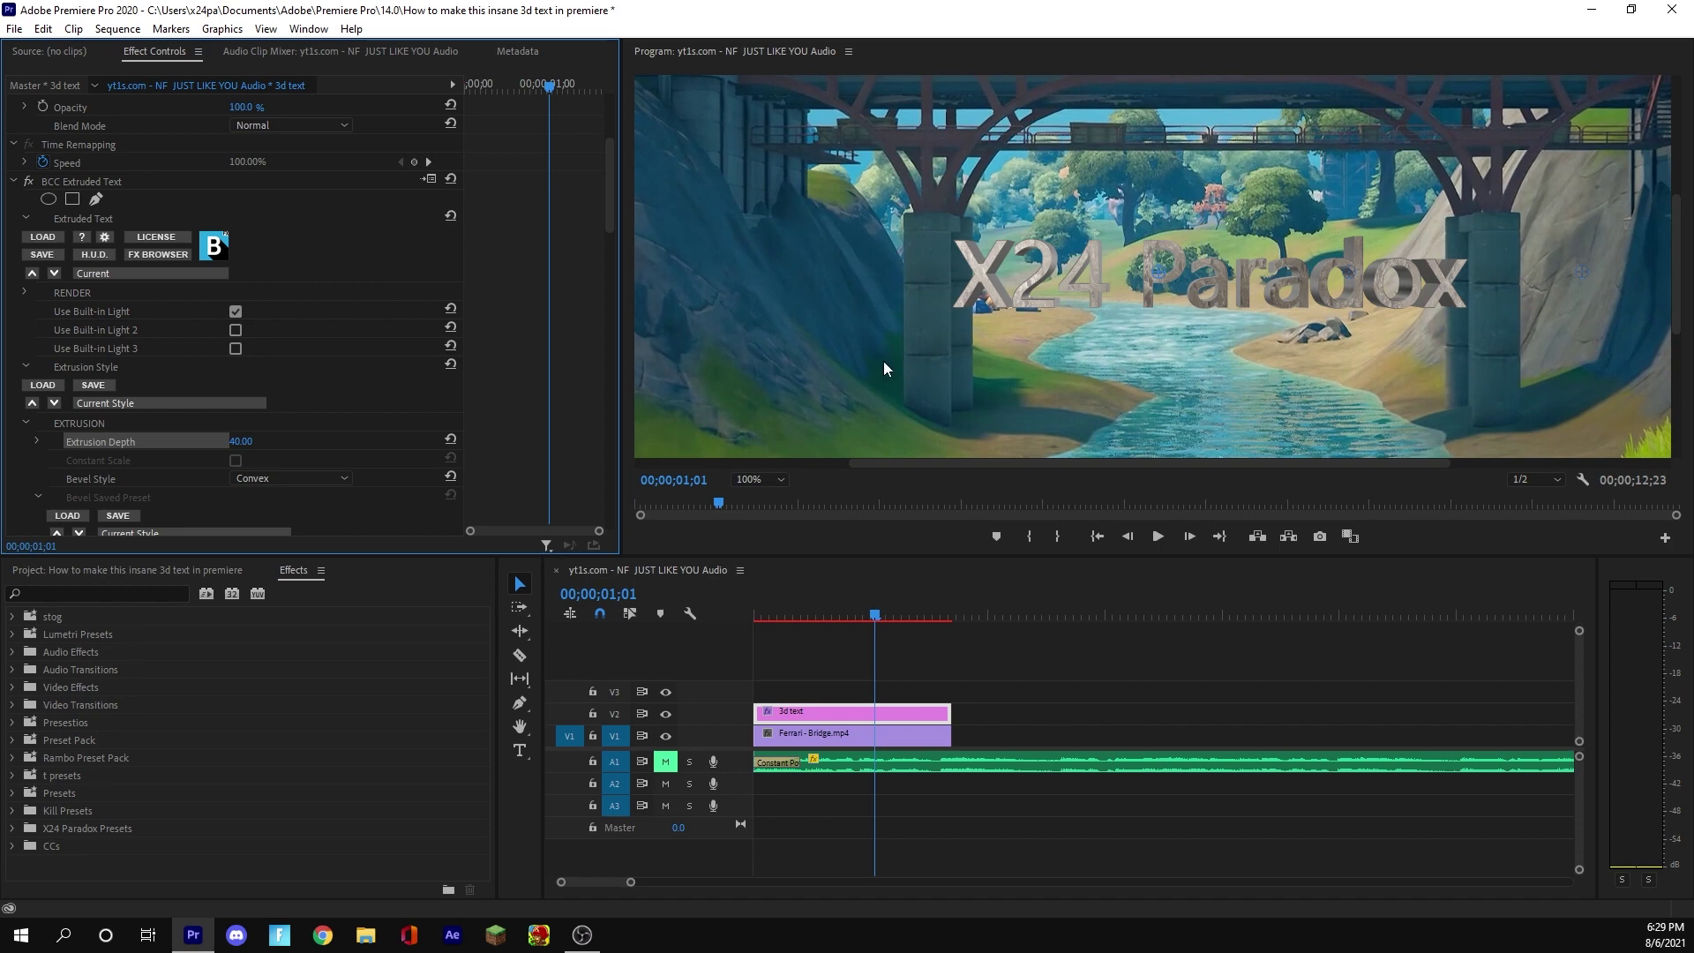
Step: Set Bevel Amount to 5, then reduce it to 1.20
scroll(297, 302, down, 5)
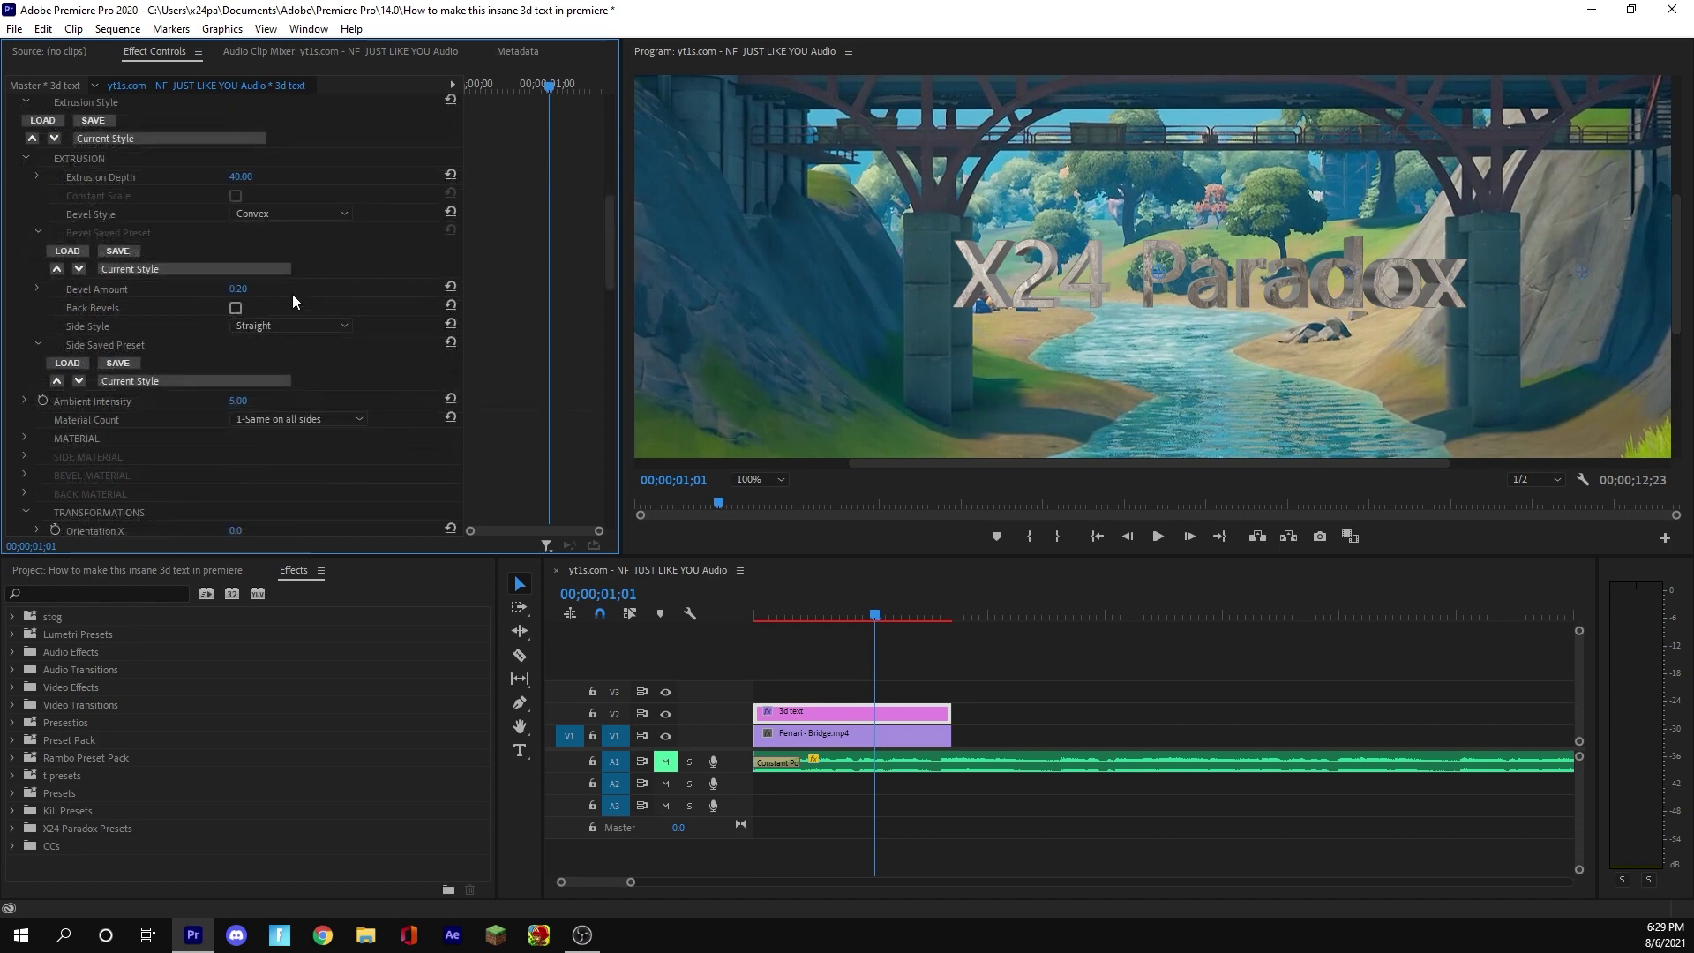
click(247, 288)
text(5)
key(Return)
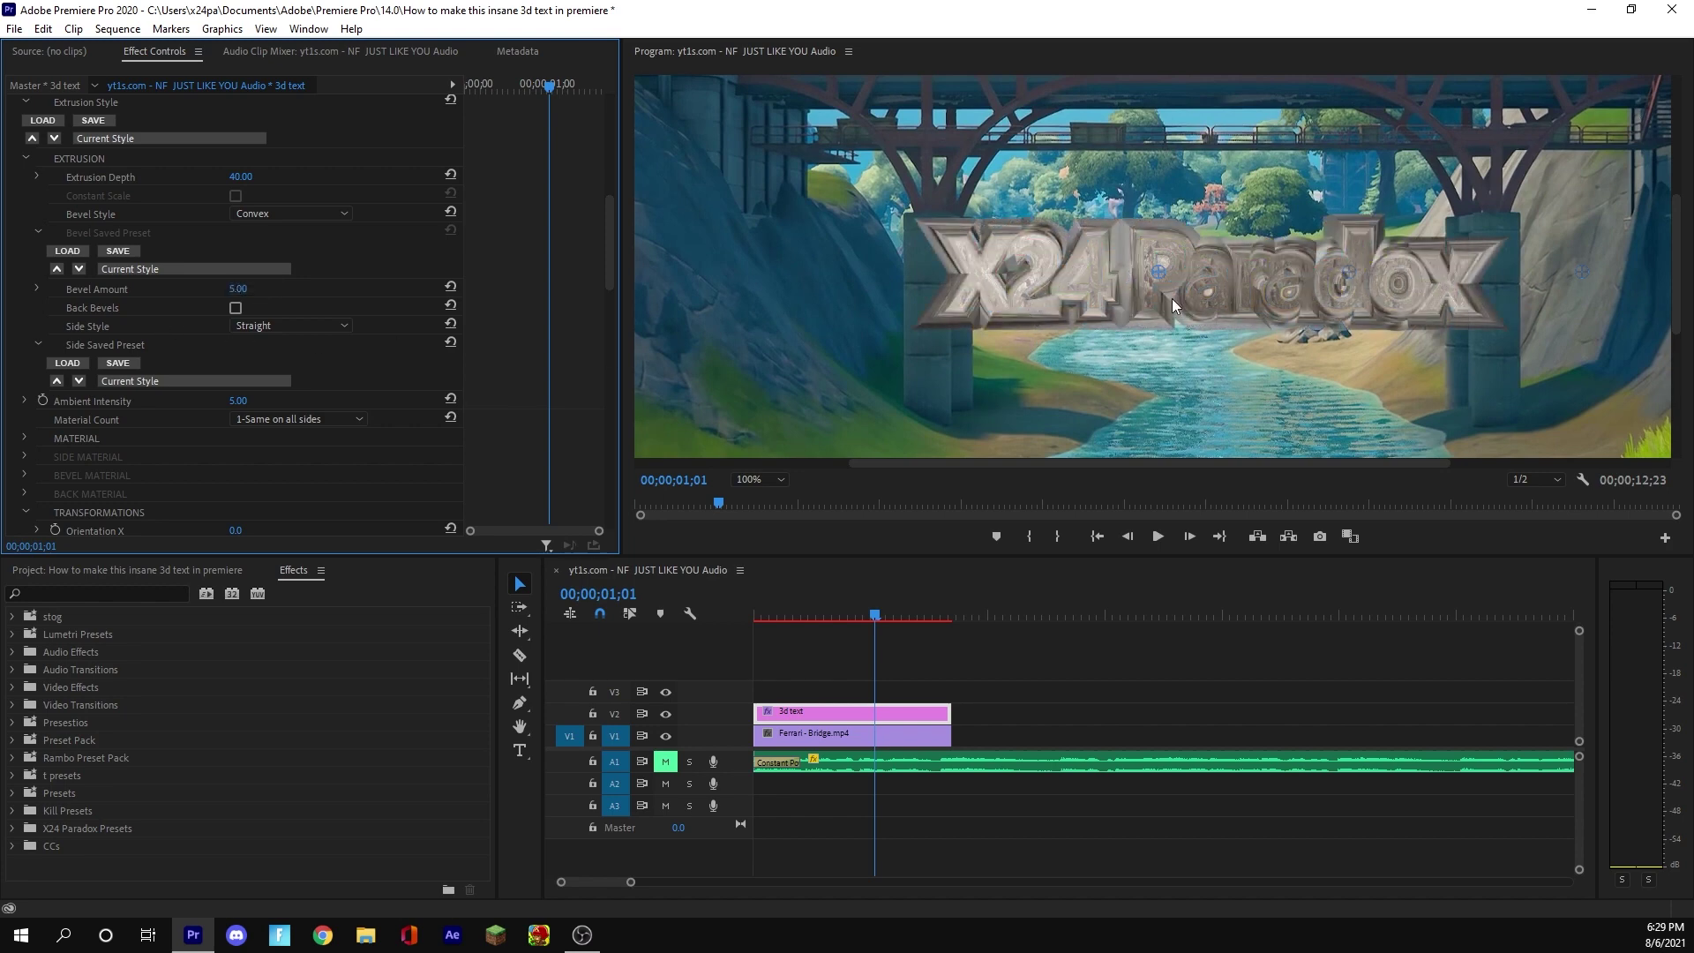
click(235, 288)
text(1.2)
key(Return)
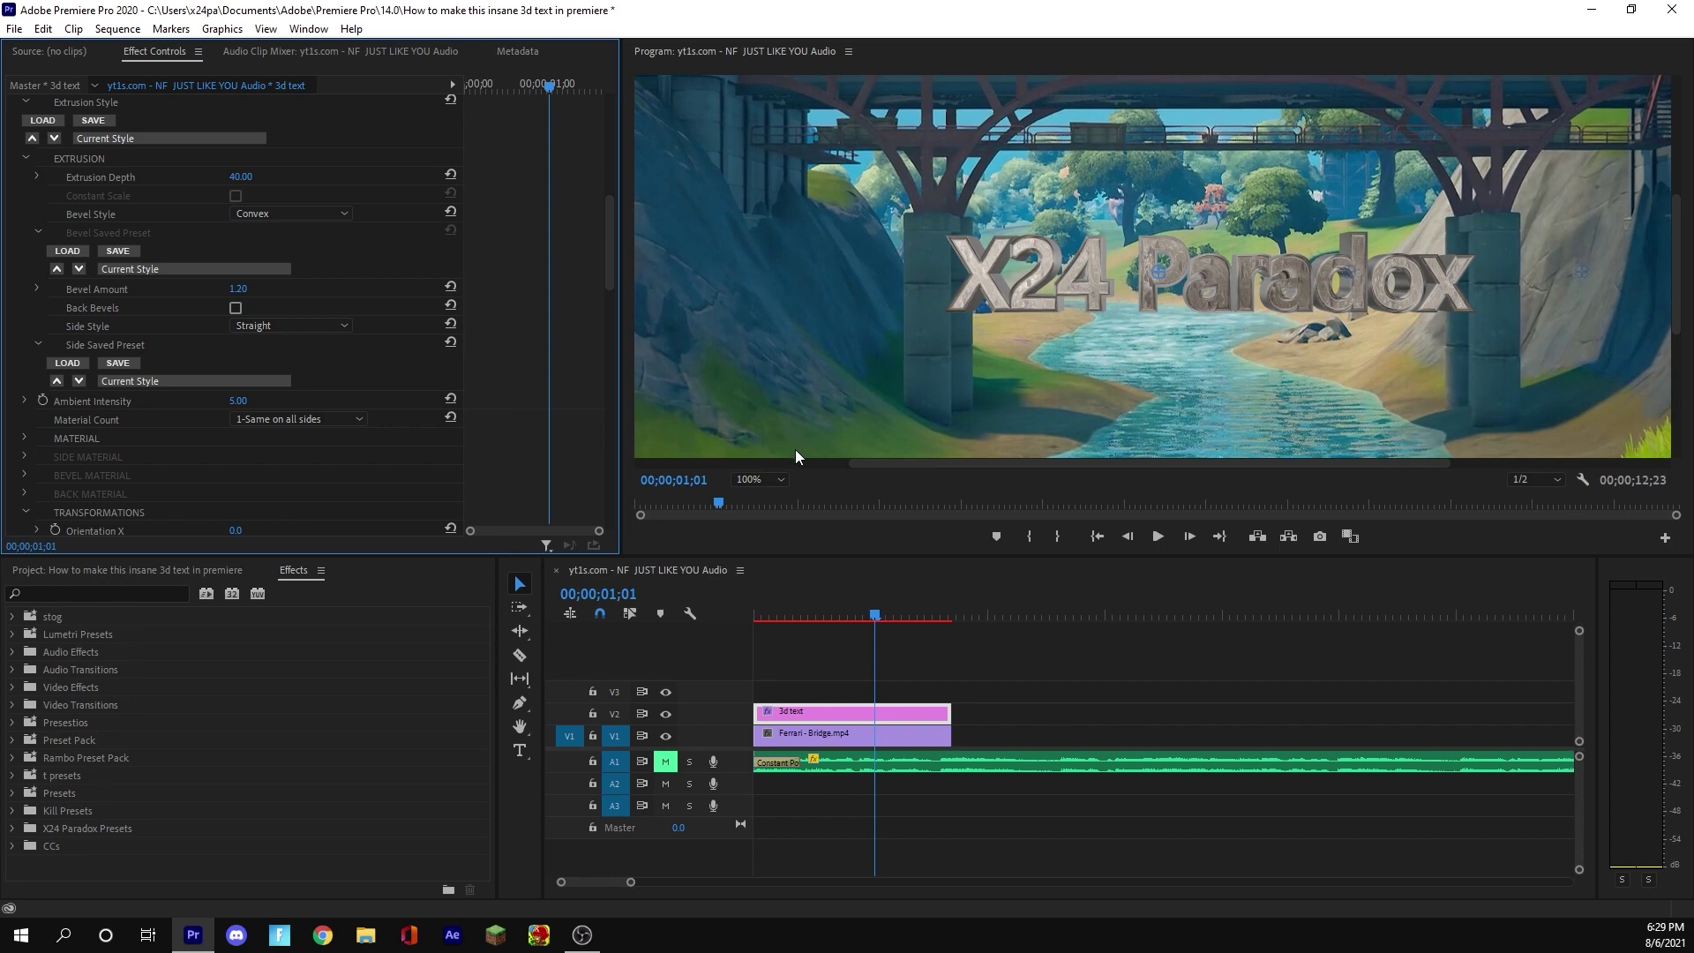
scroll(98, 372, down, 5)
Step: Try Position Z values 50 and 60, settling on 58, then return to the sequence start
click(253, 396)
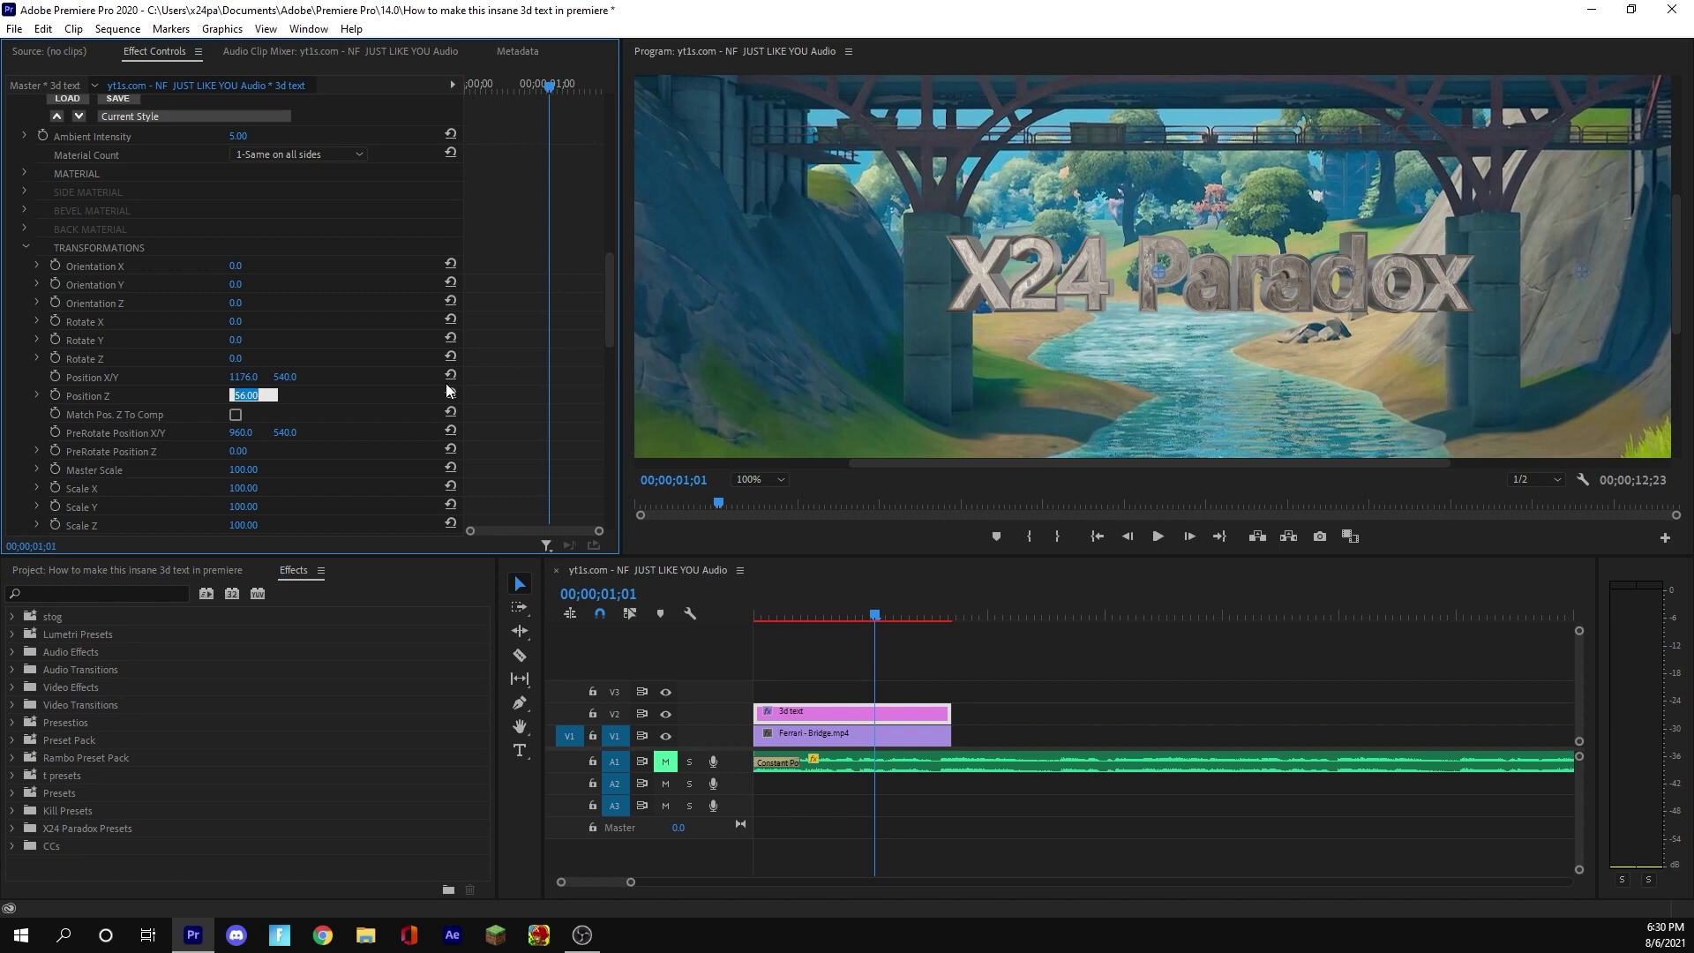
text(50)
key(Return)
click(247, 396)
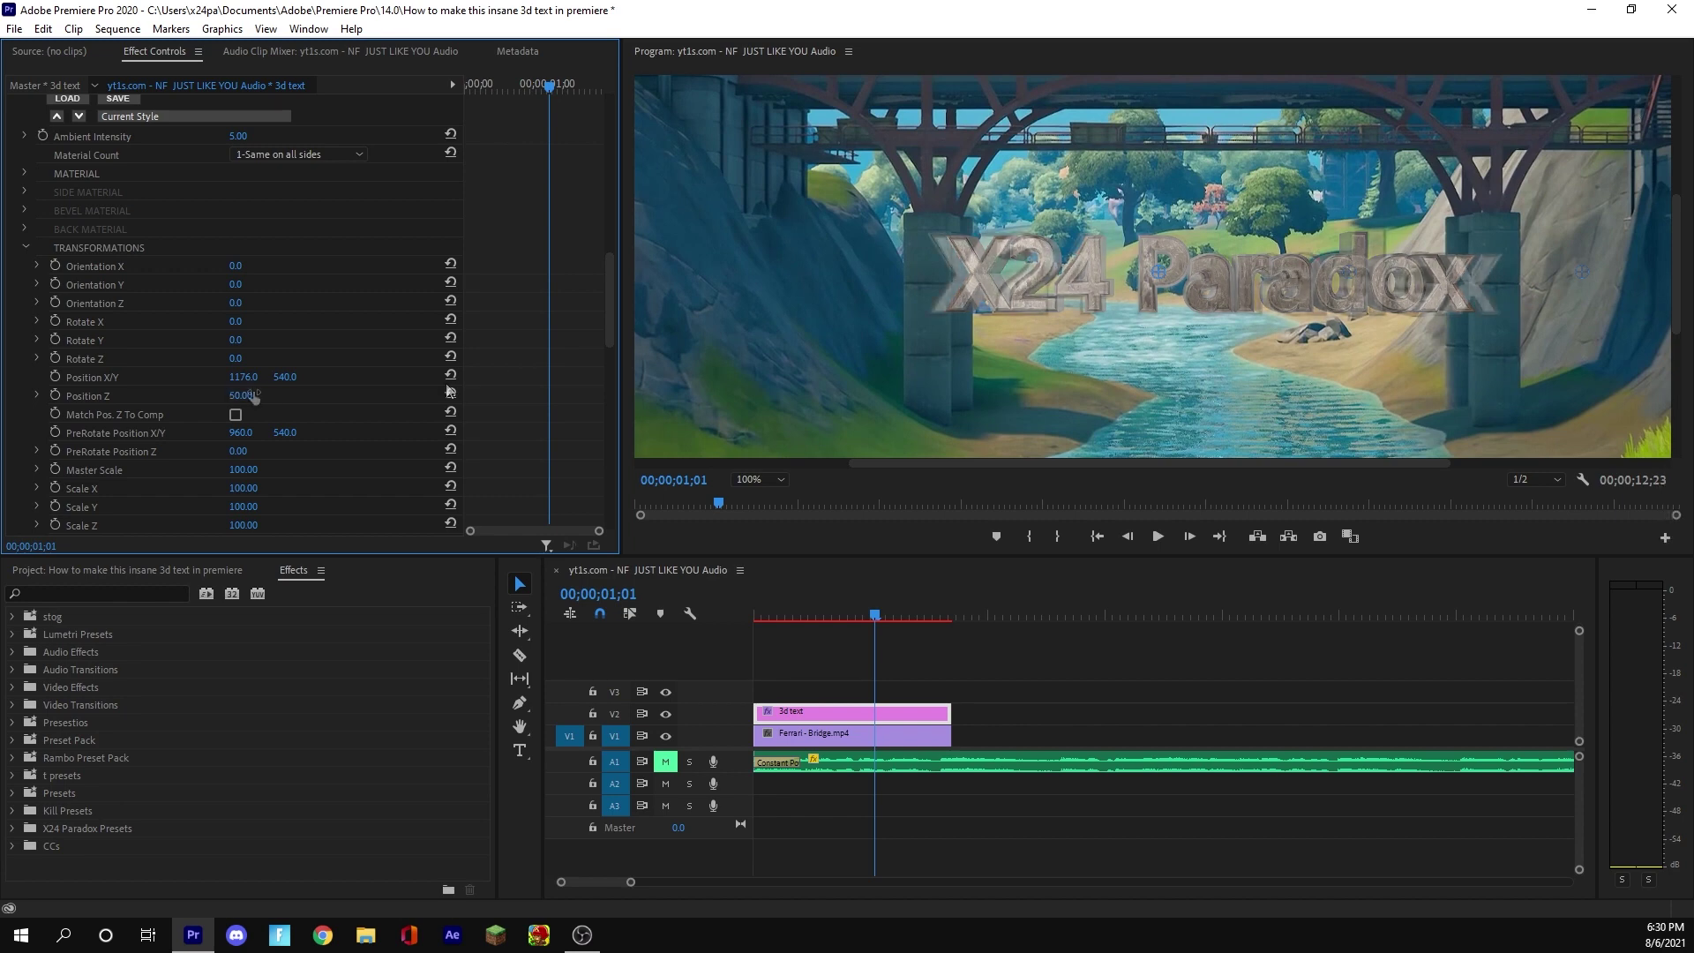
text(60)
key(Return)
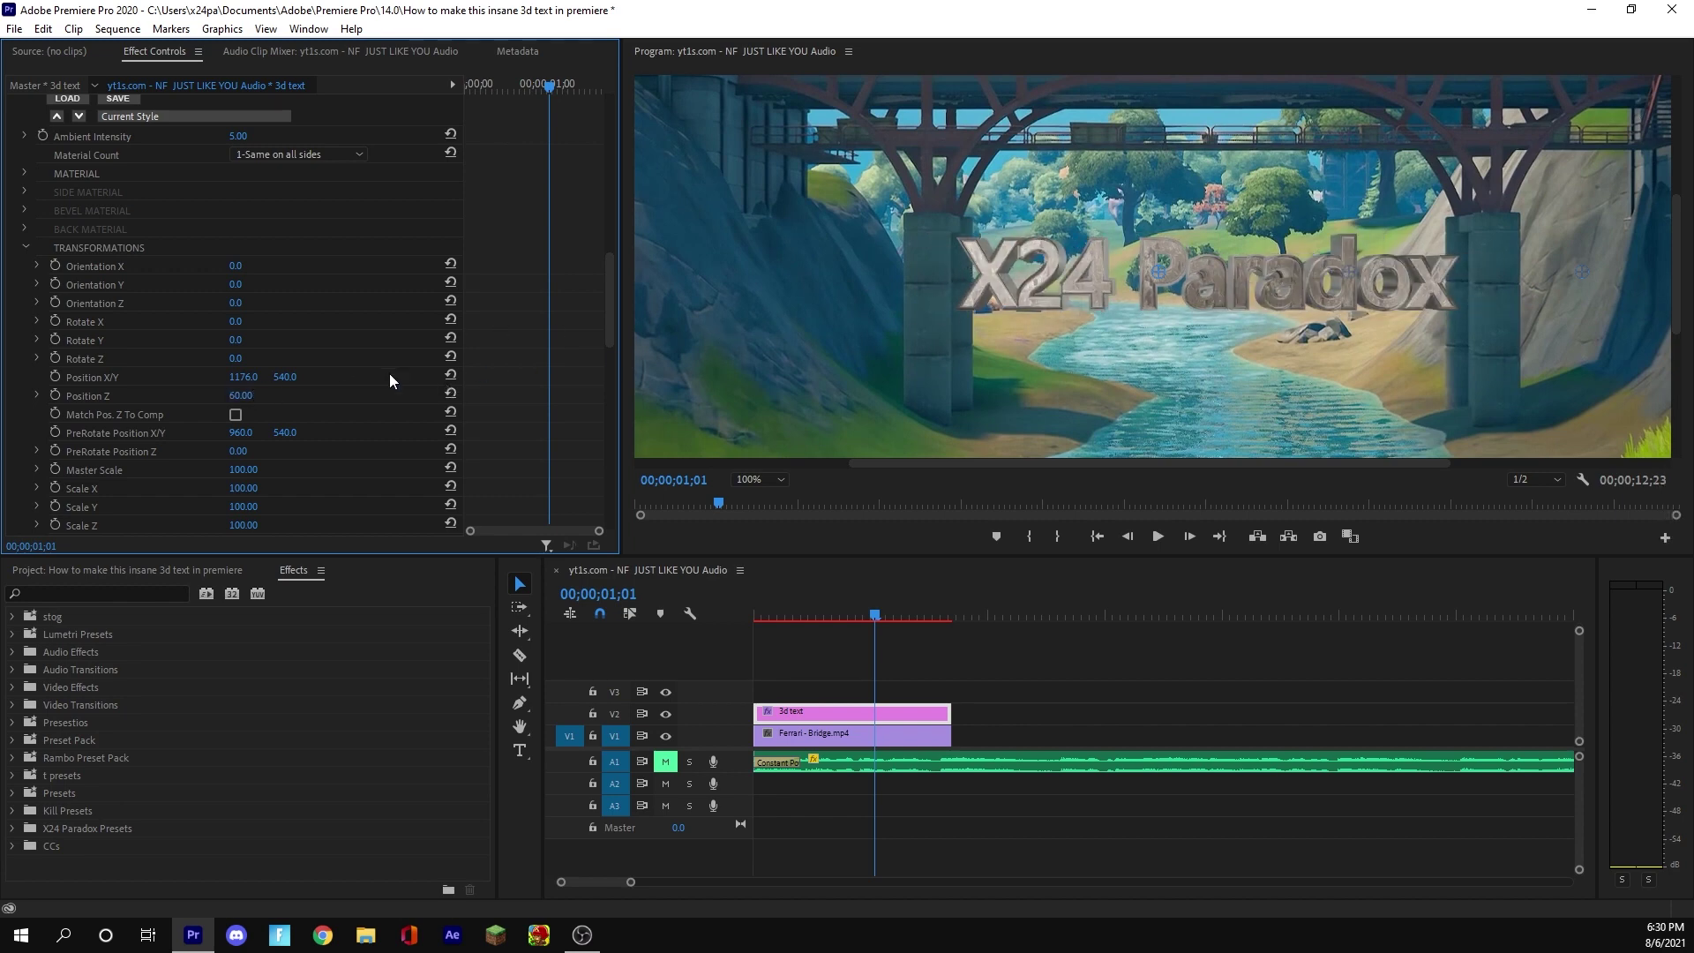
click(247, 395)
text(58)
key(Return)
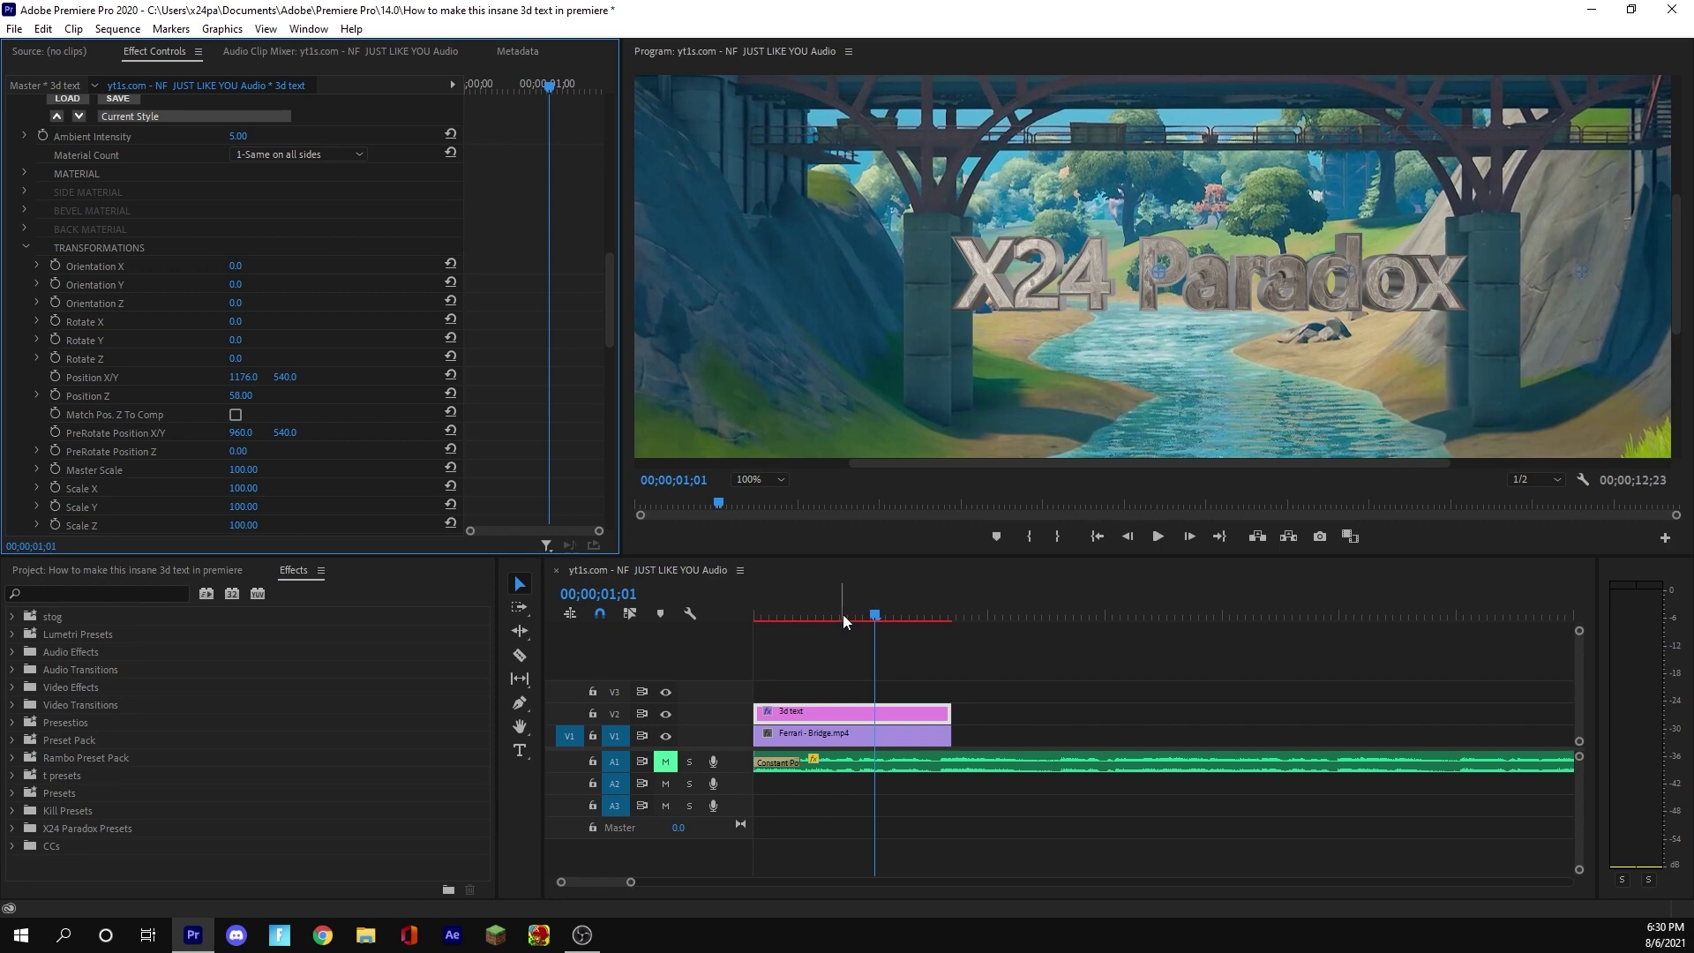
drag(858, 615, 749, 618)
Step: Fit the preview, move to around 1;20, and lower the text to Position Y 627
click(765, 484)
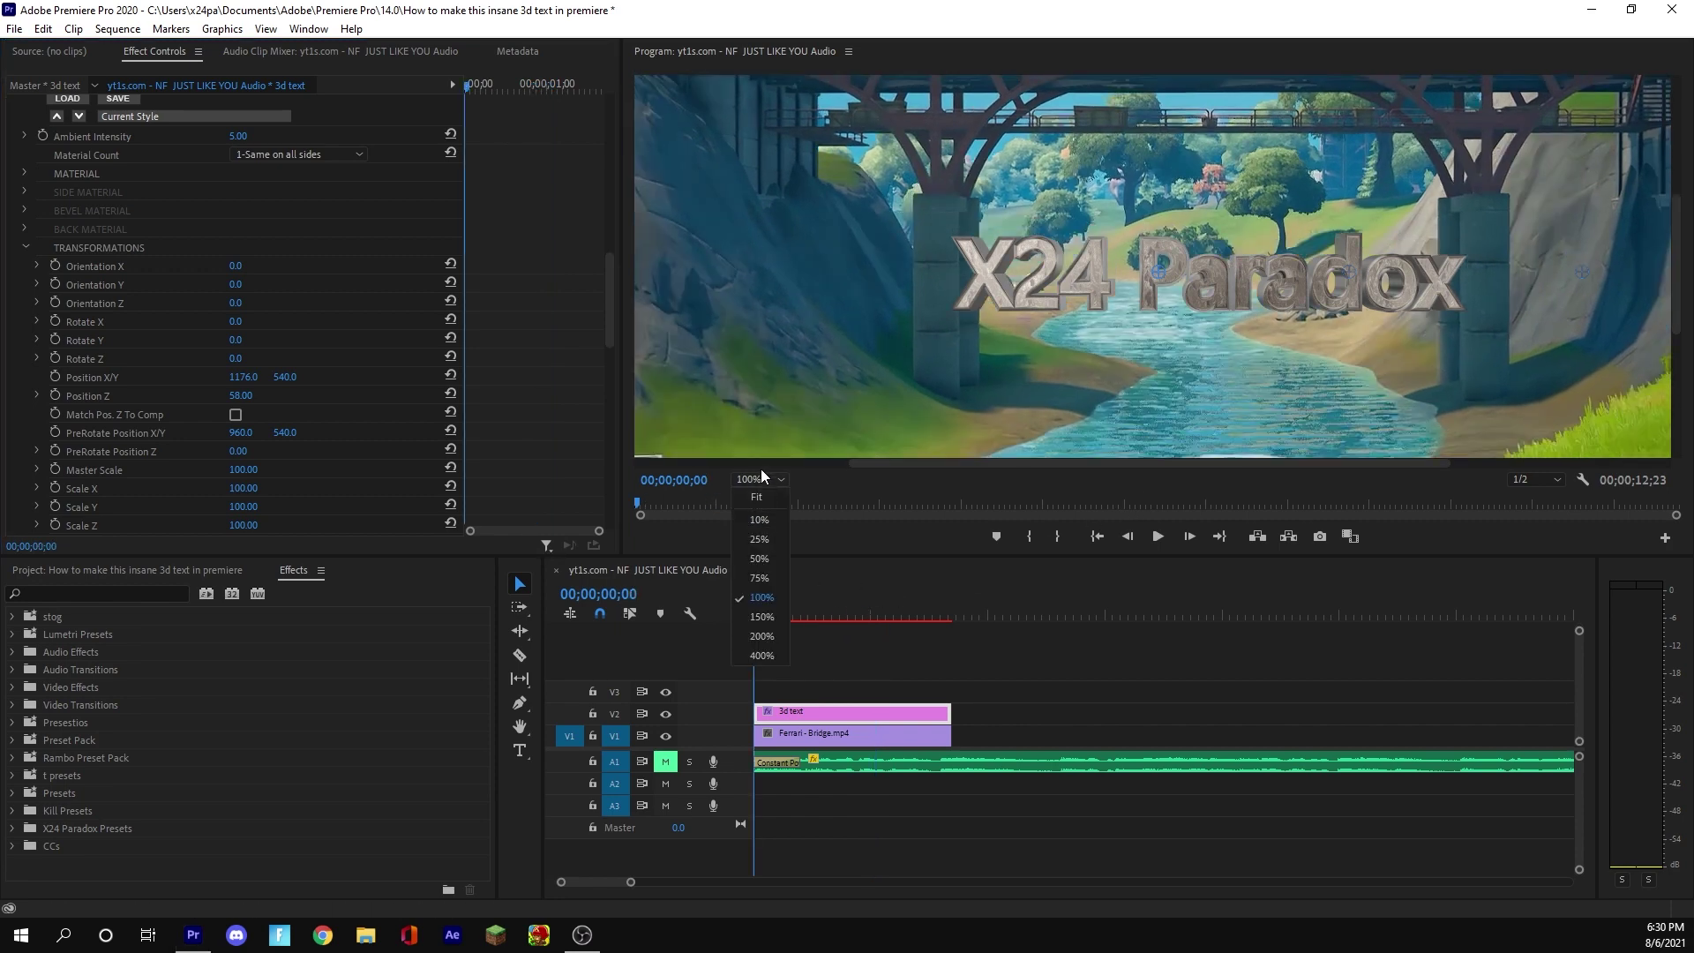
click(766, 510)
drag(771, 600, 937, 602)
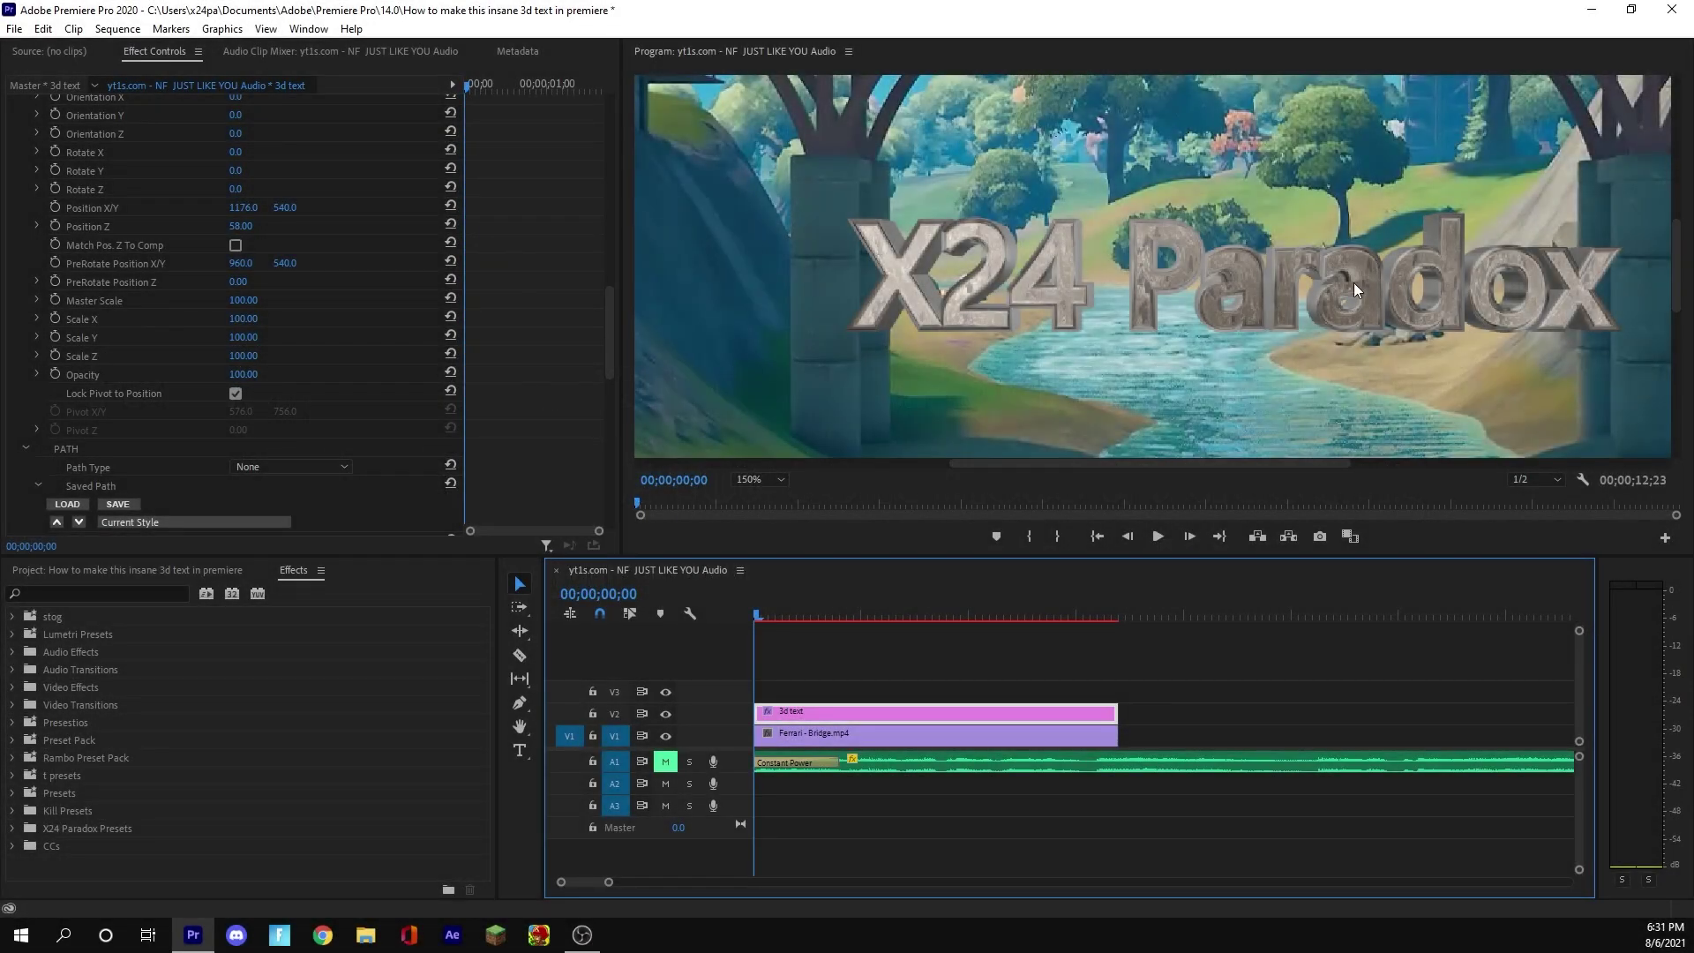
click(295, 212)
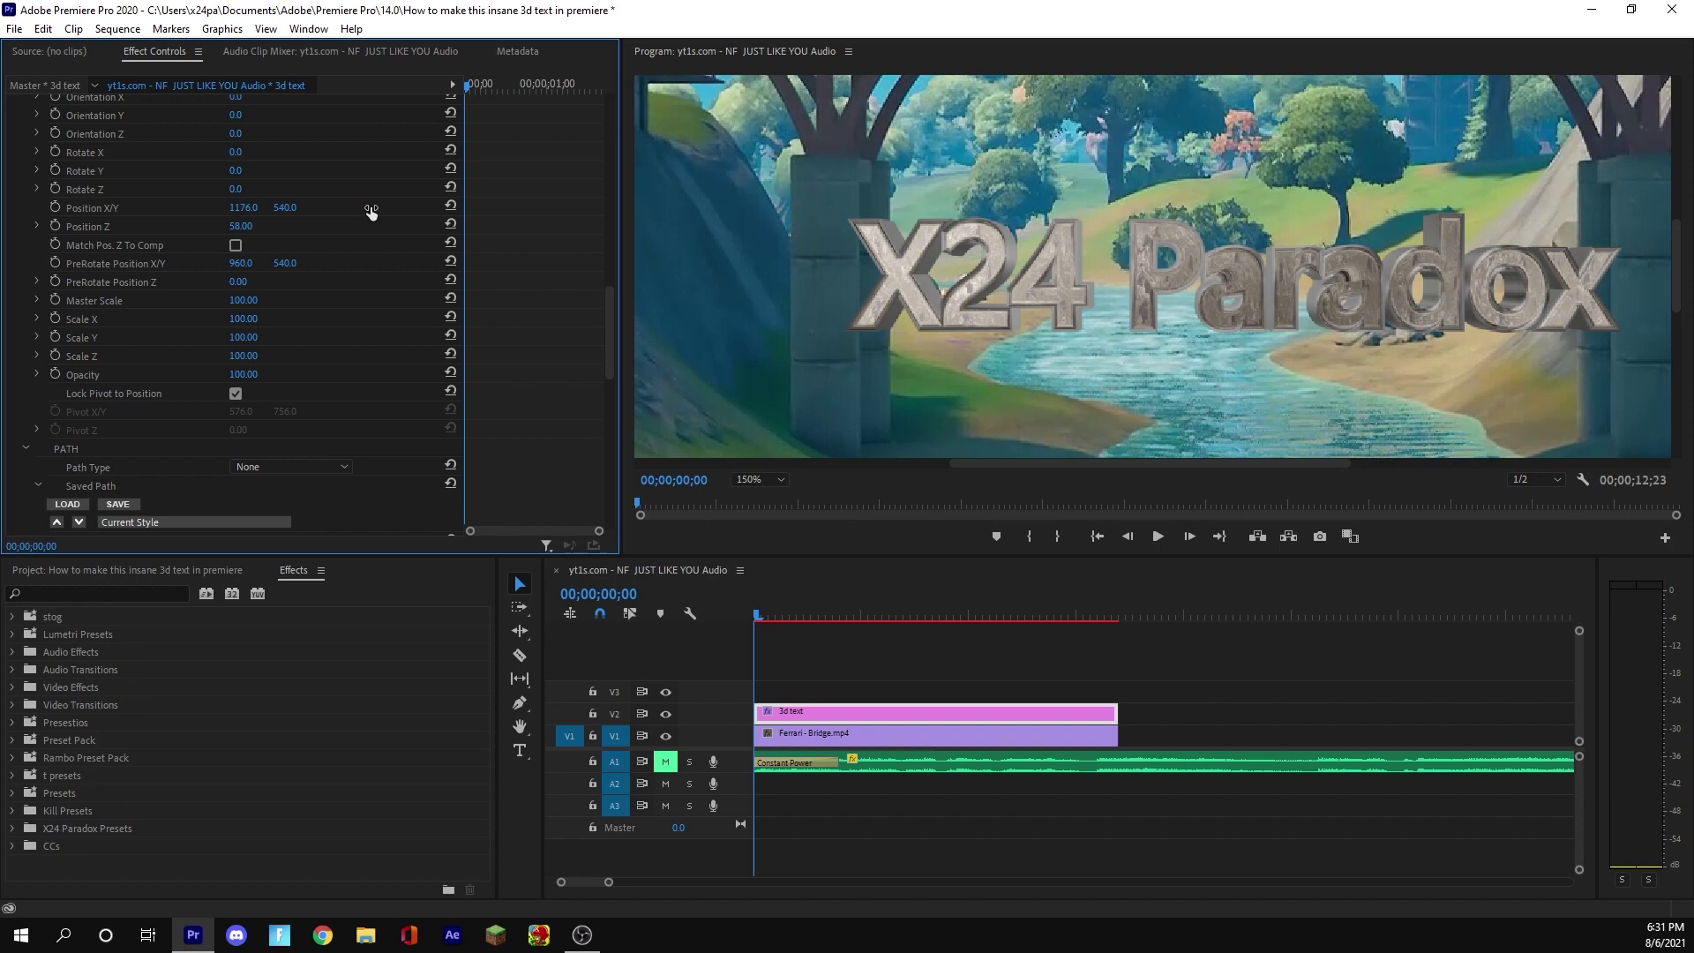
drag(285, 208, 293, 209)
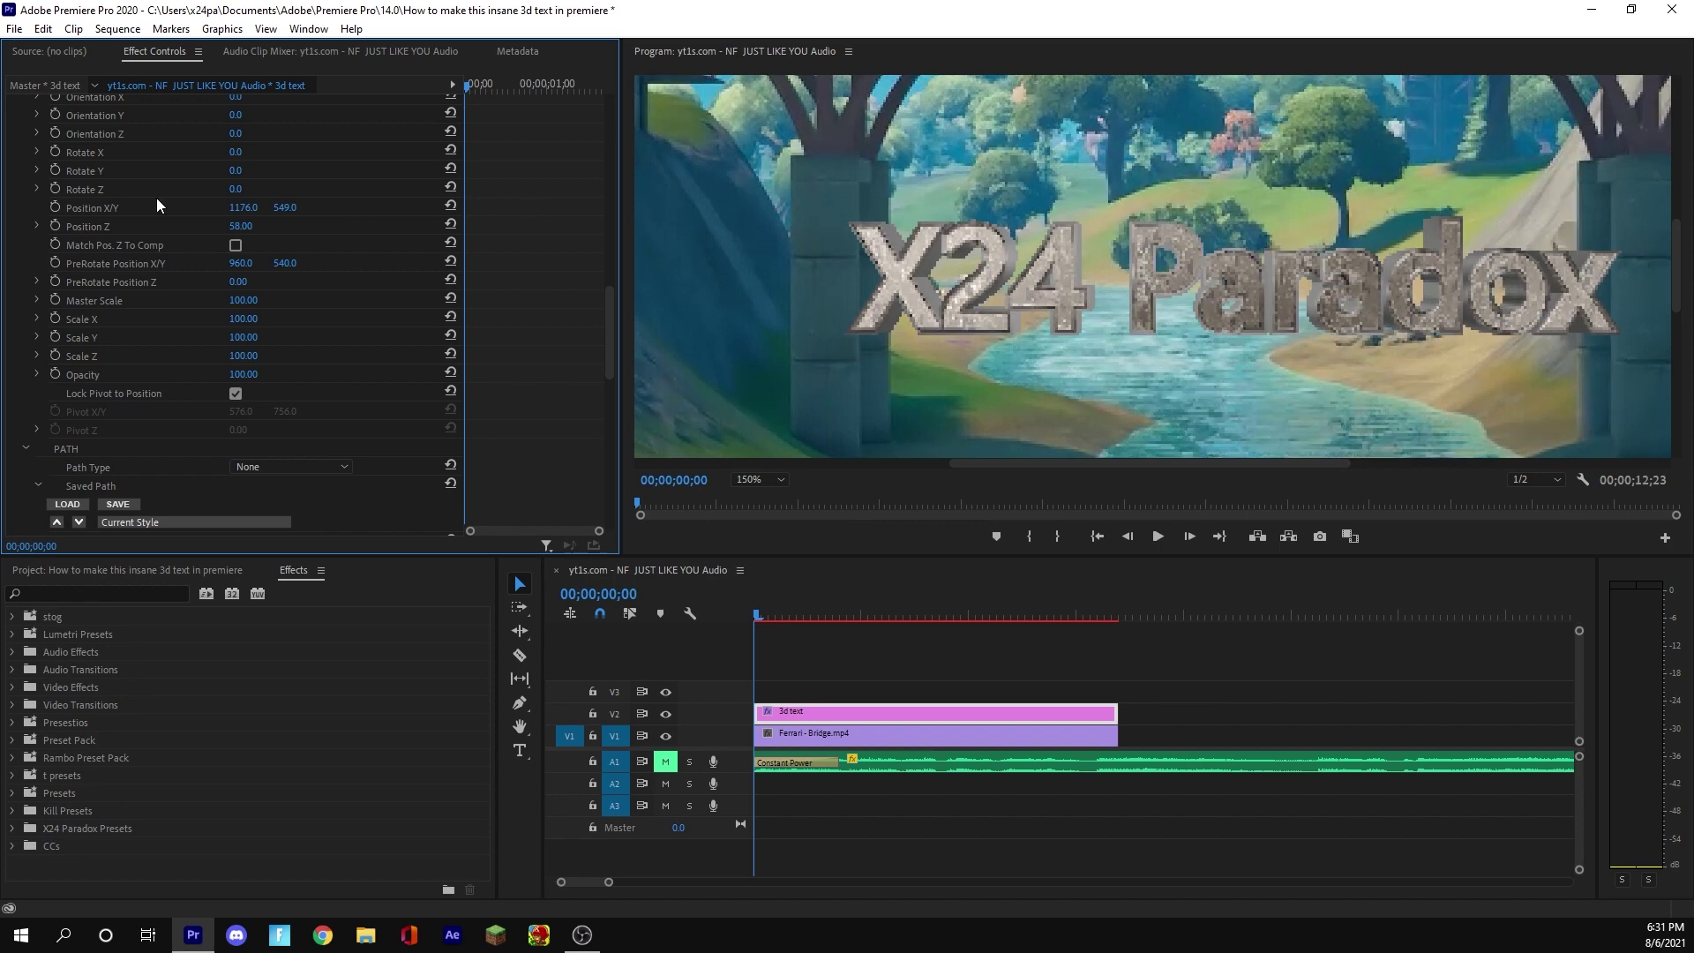
drag(398, 212, 467, 212)
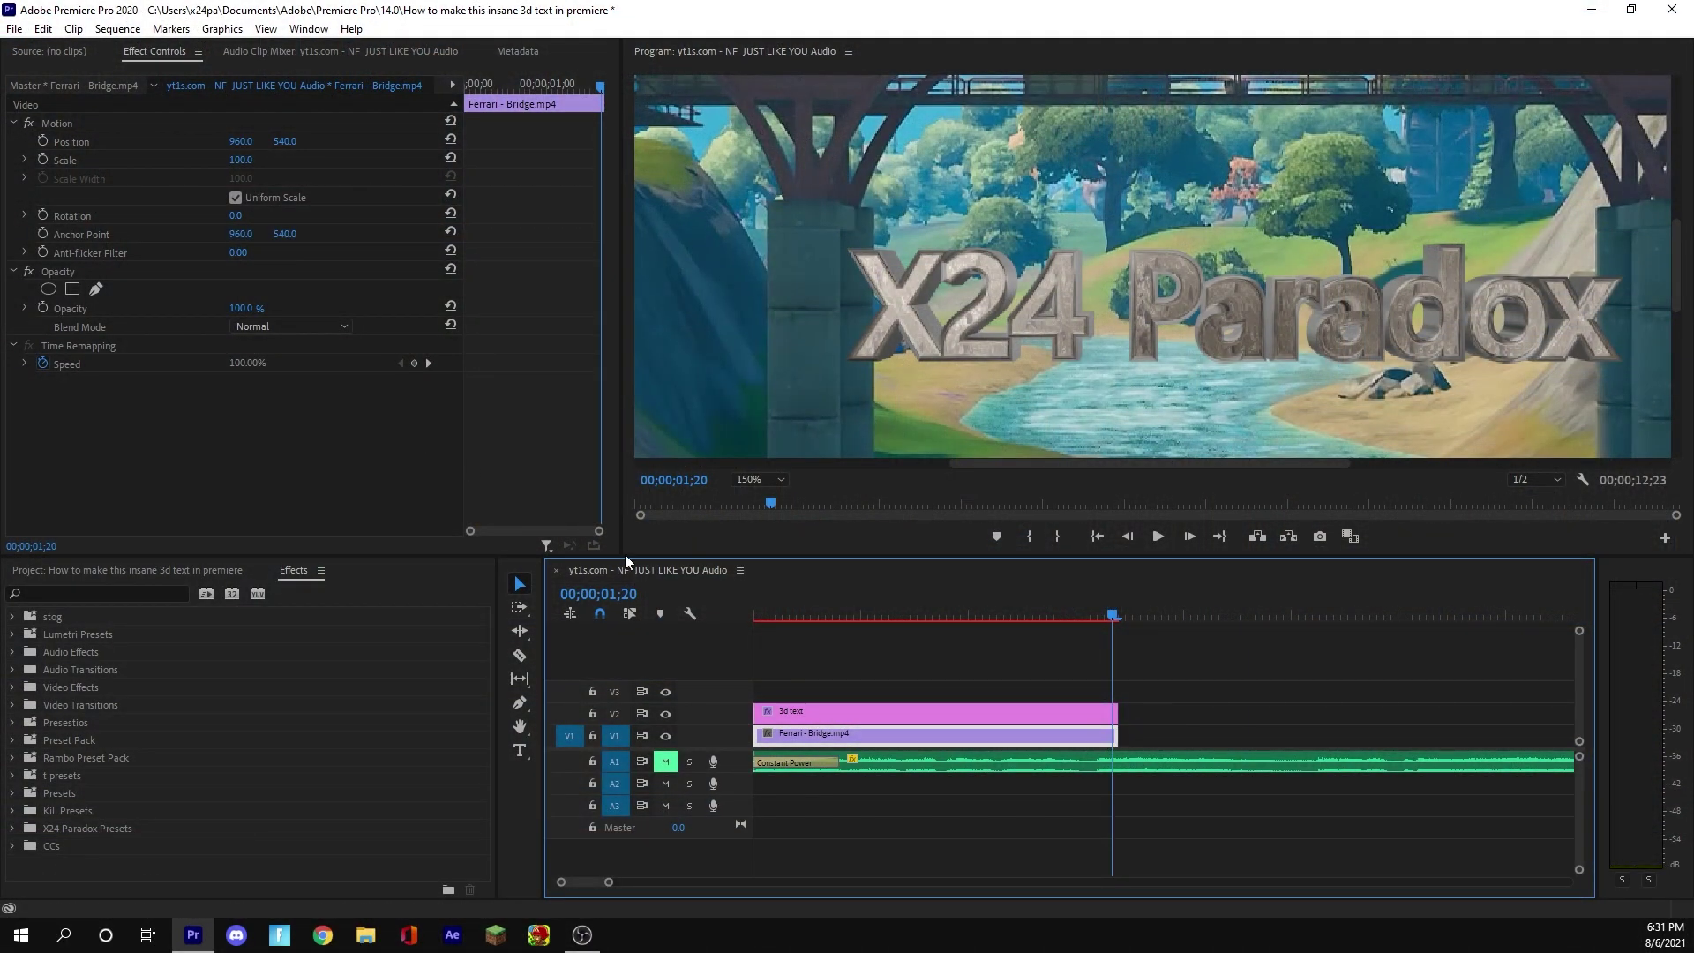
click(1052, 713)
Step: Keyframe the title's Position X/Y and Z, lowering Y to 792 at 1;20 to follow the pillars
scroll(309, 441, down, 4)
scroll(320, 430, down, 10)
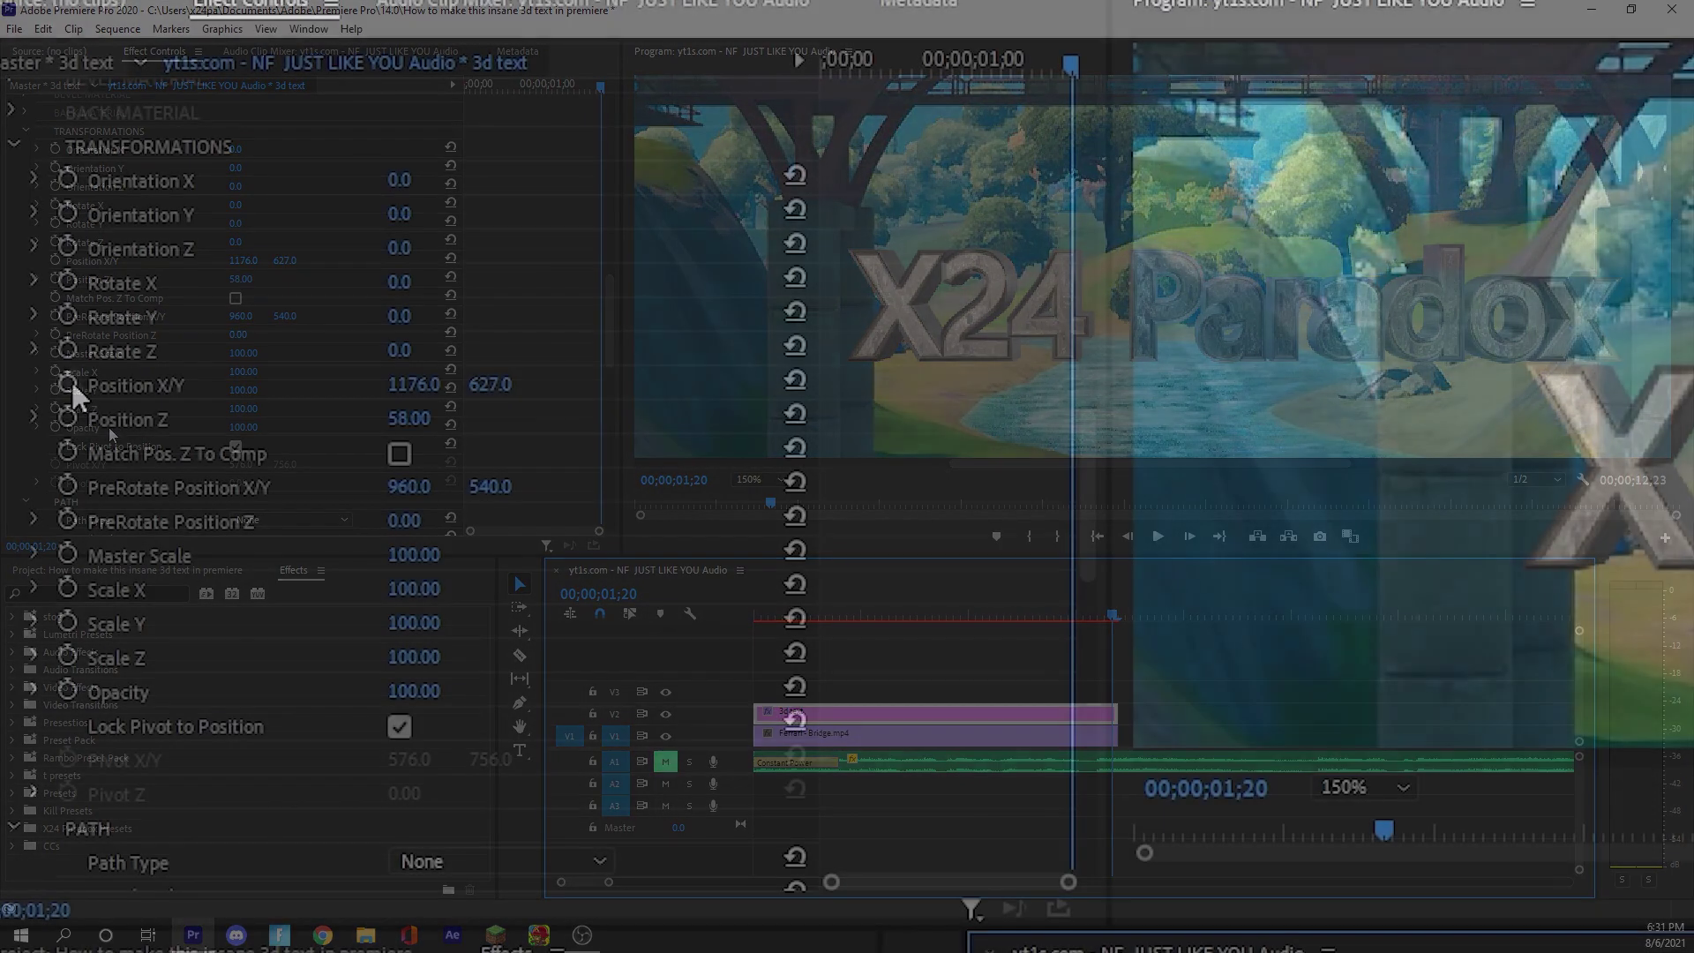
click(54, 296)
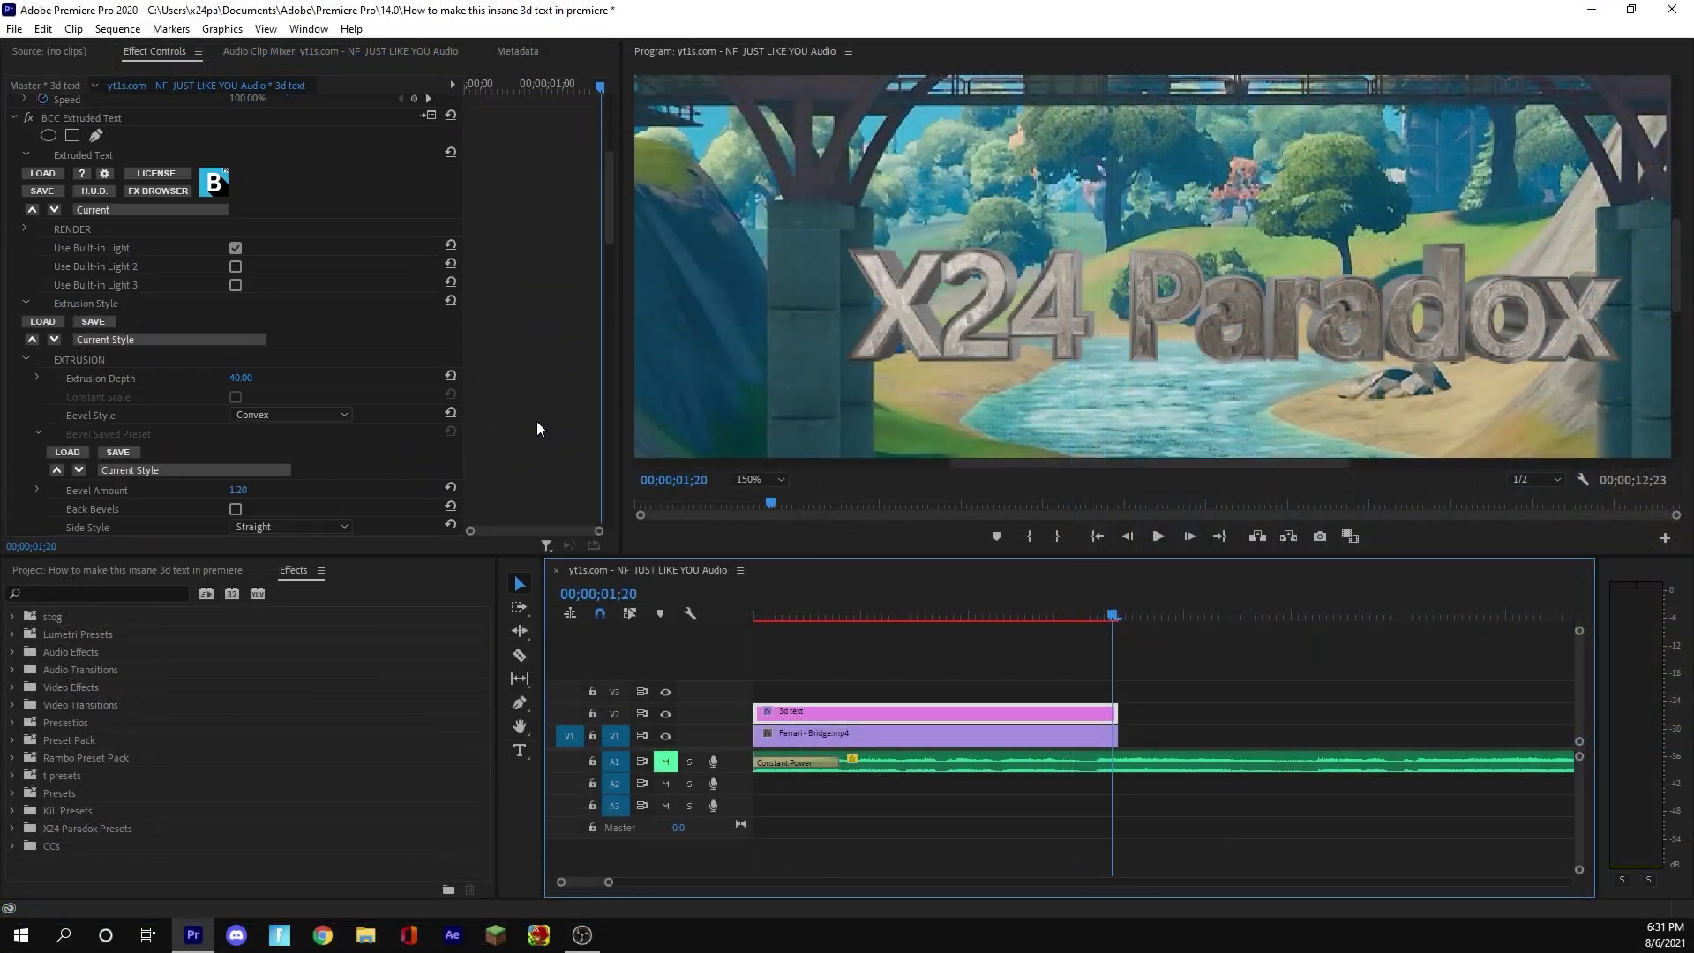
scroll(537, 429, down, 10)
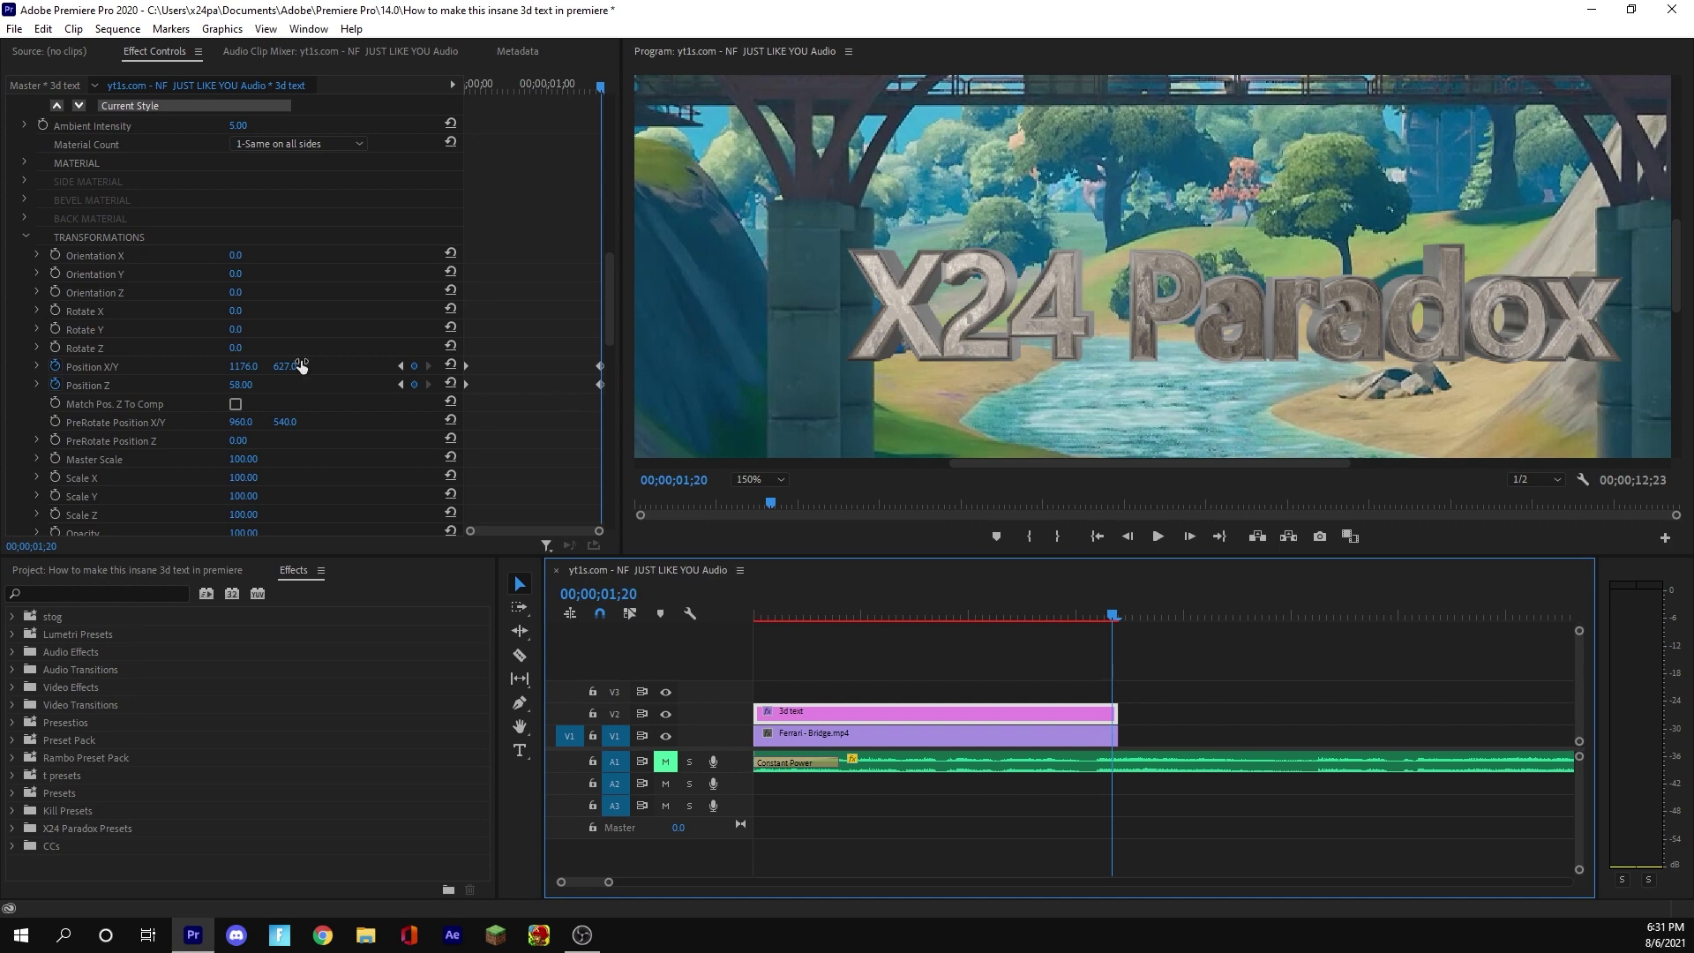
drag(291, 366, 550, 384)
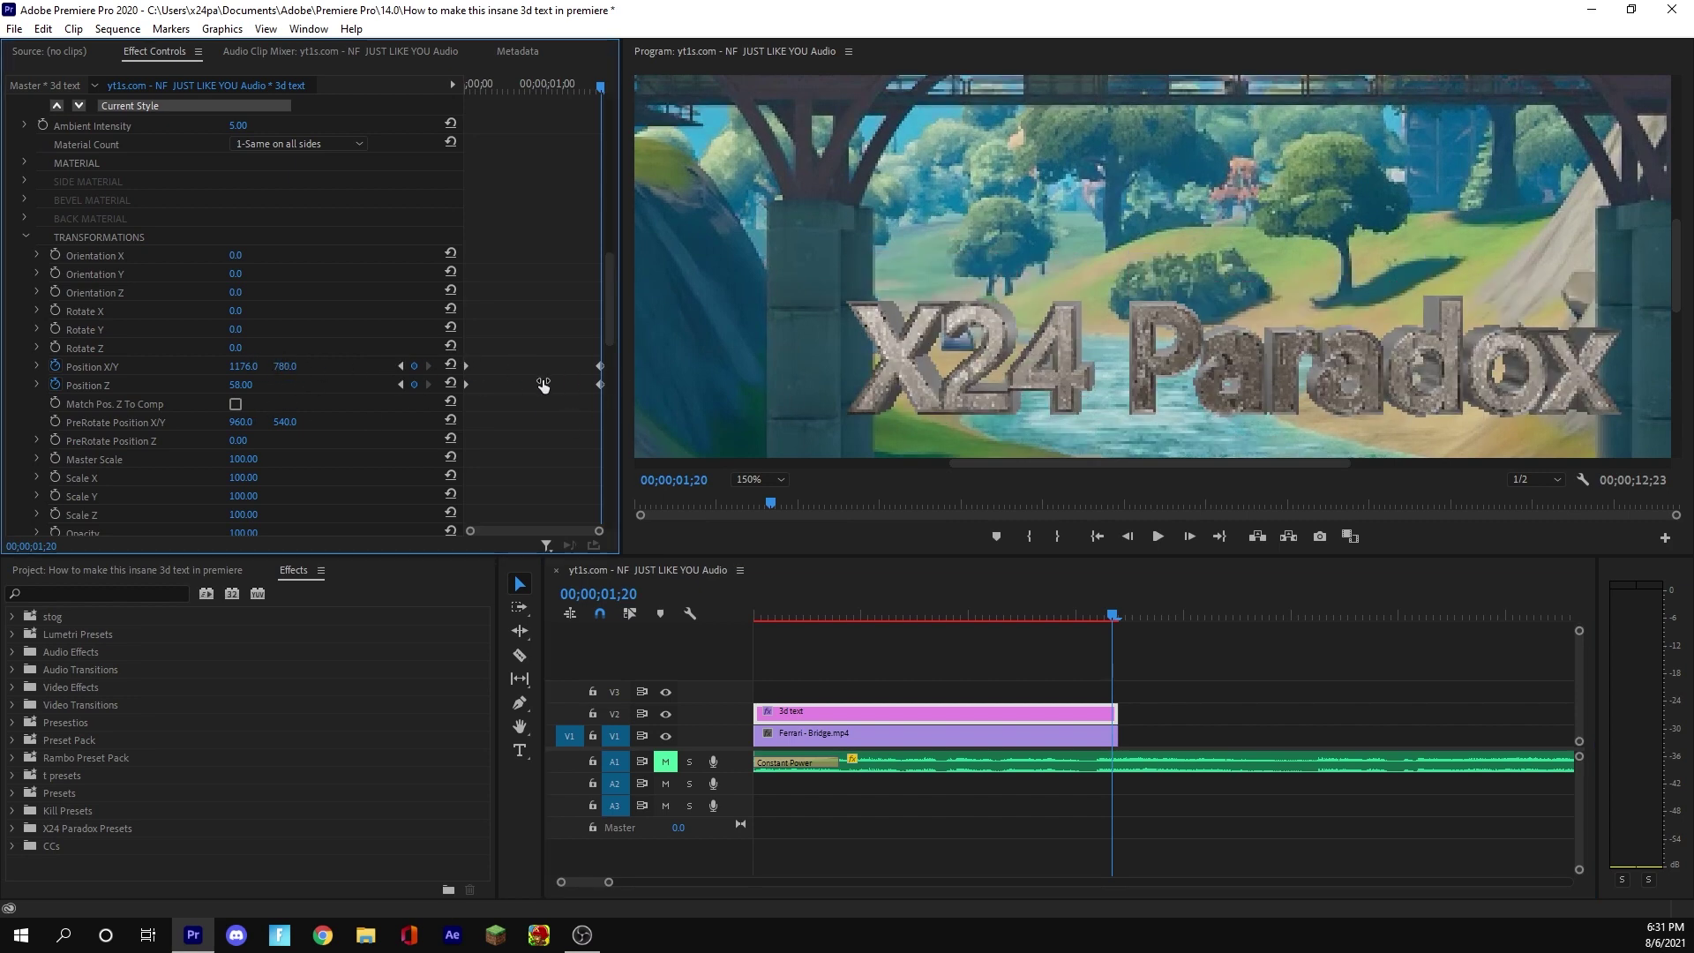
drag(544, 386, 553, 385)
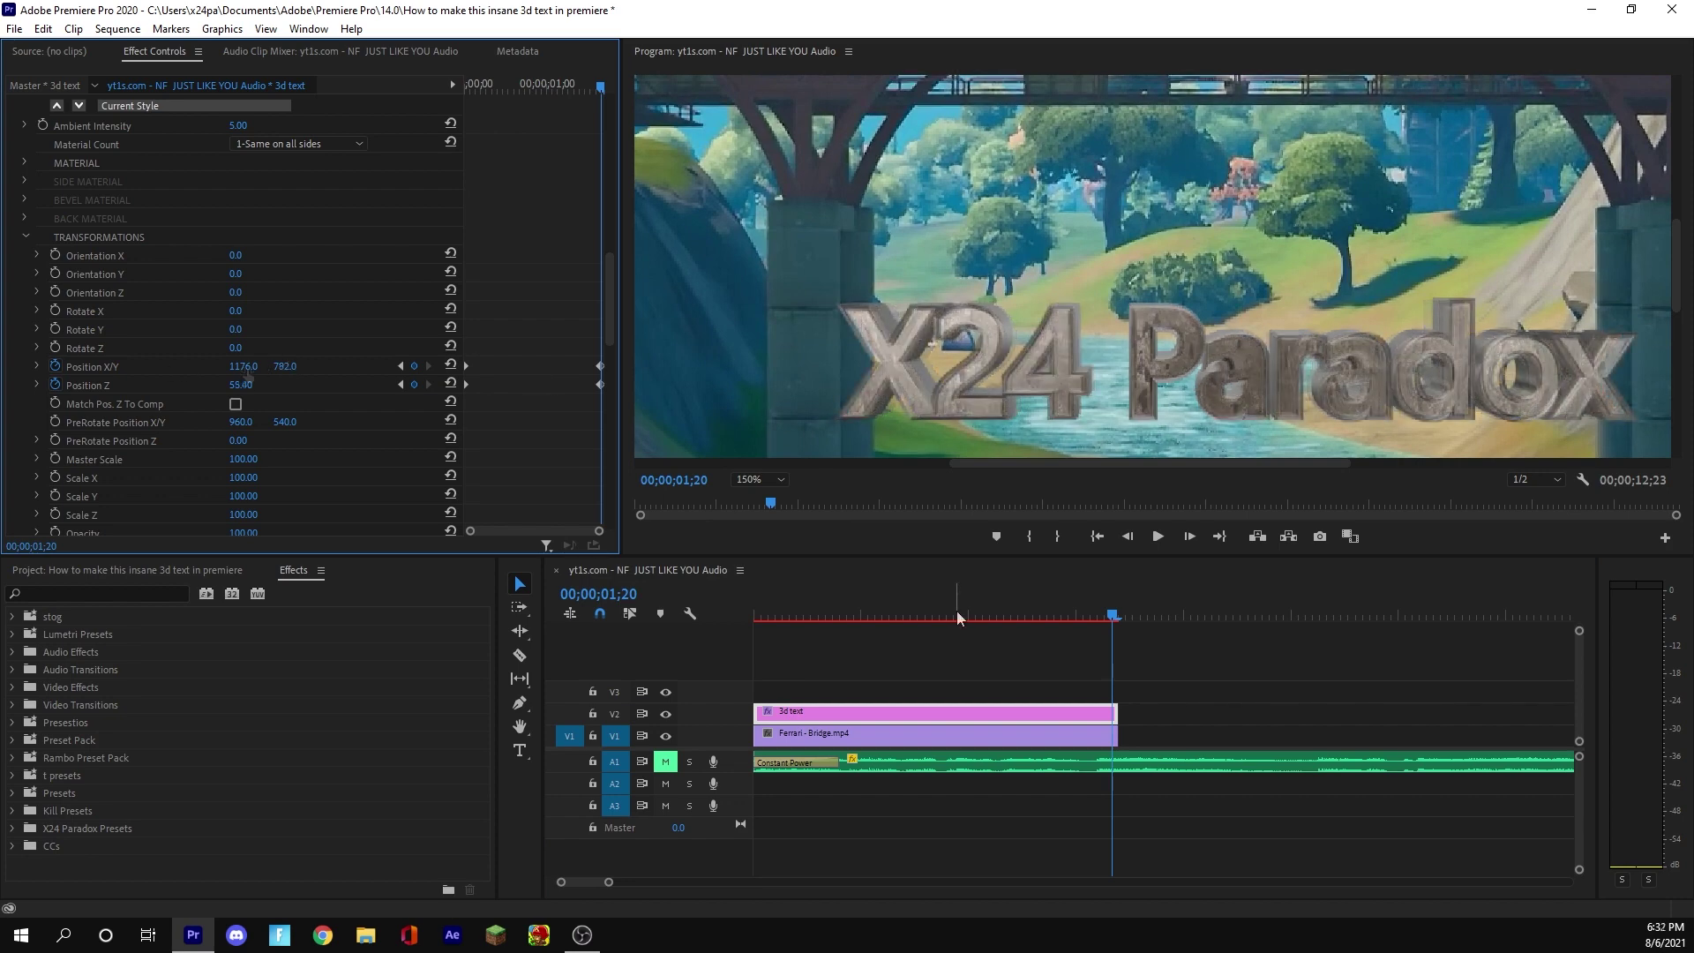
Step: Move the playhead back to 00;00;00;10 and change the preview magnification to check placement
click(957, 613)
drag(860, 620, 825, 618)
click(757, 479)
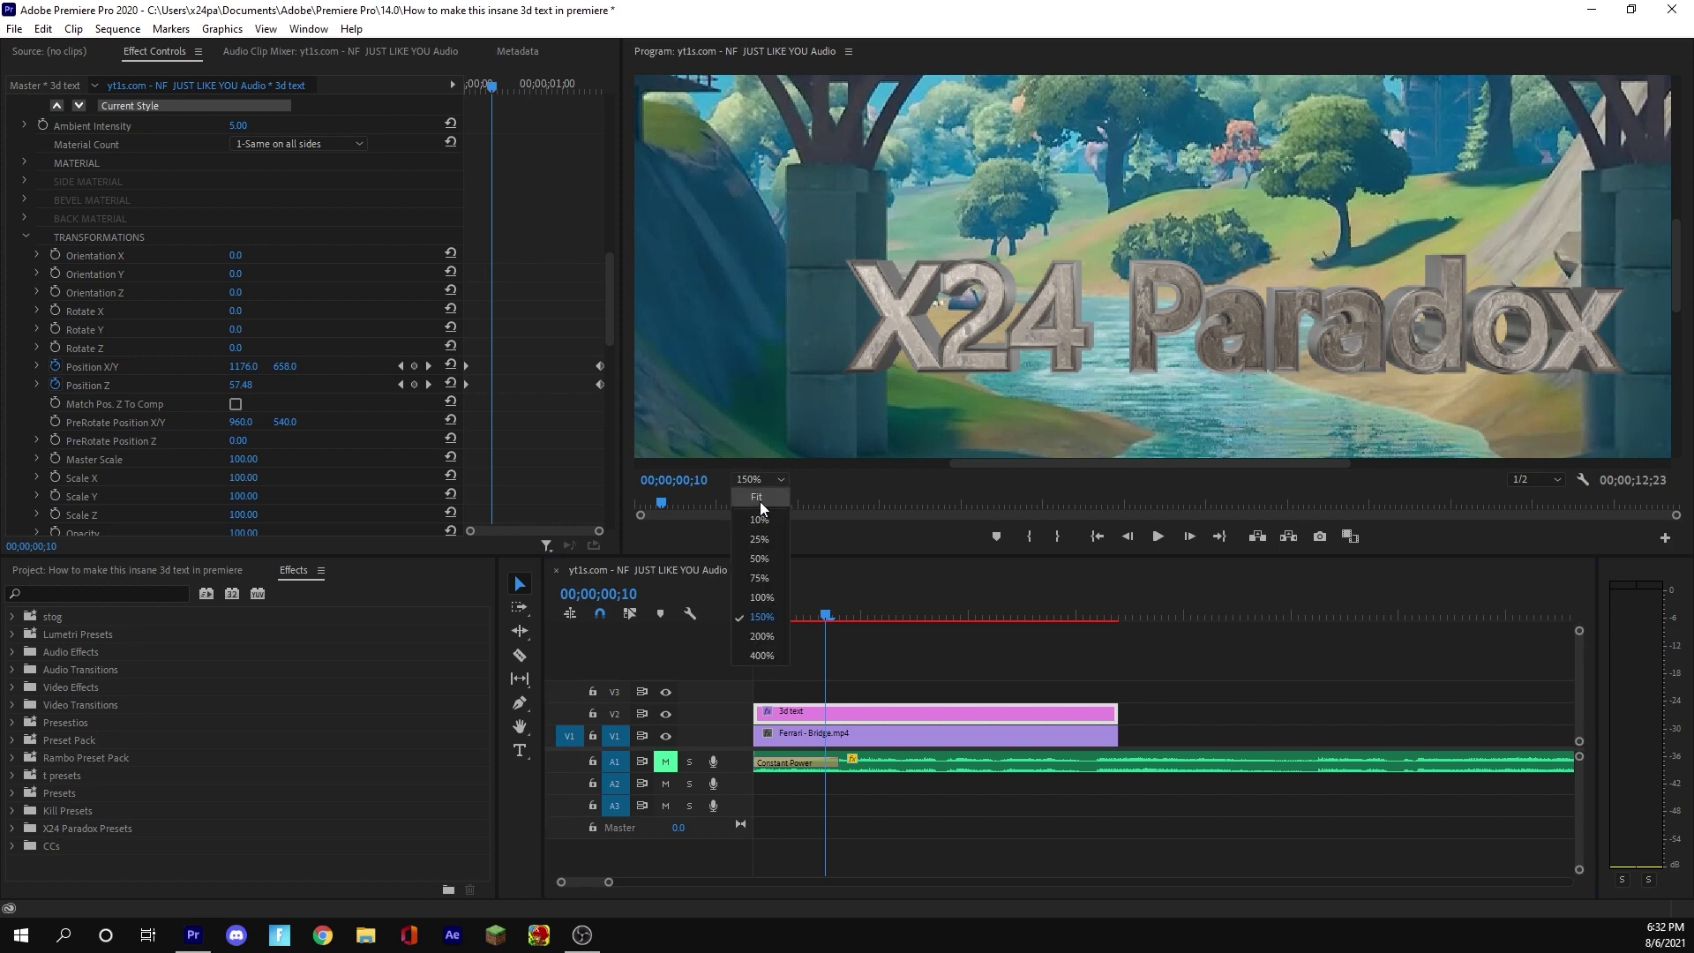
click(760, 499)
key(Home)
key(space)
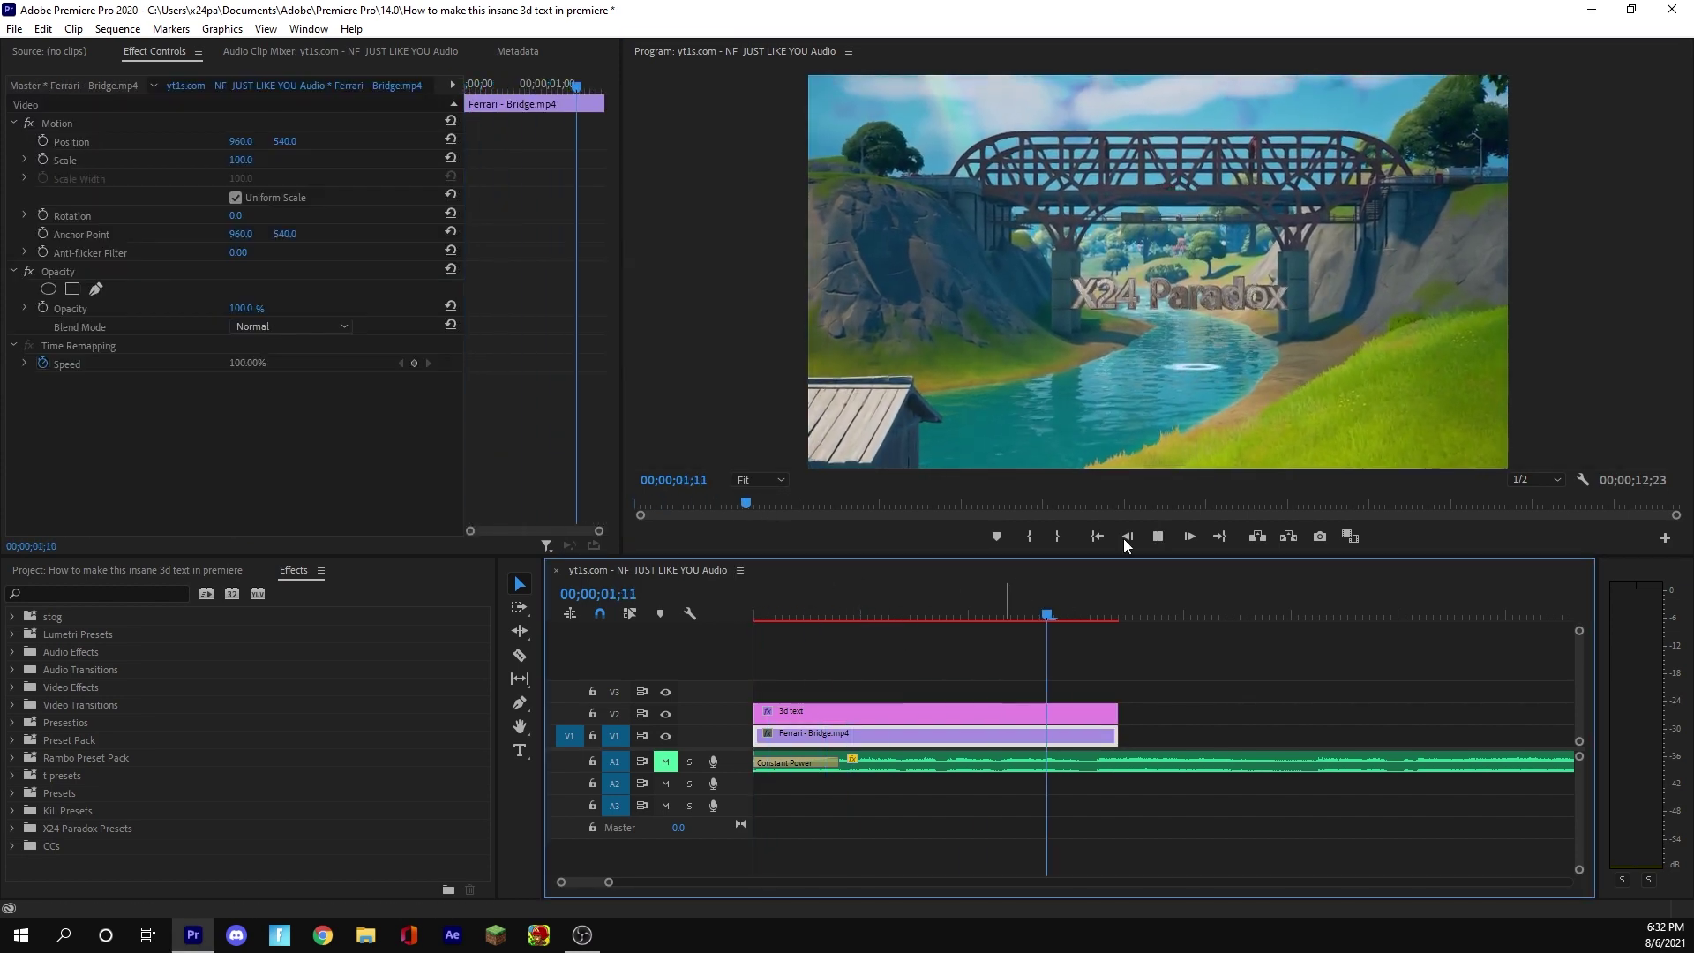
drag(754, 615, 1112, 616)
click(1080, 708)
scroll(349, 406, down, 3)
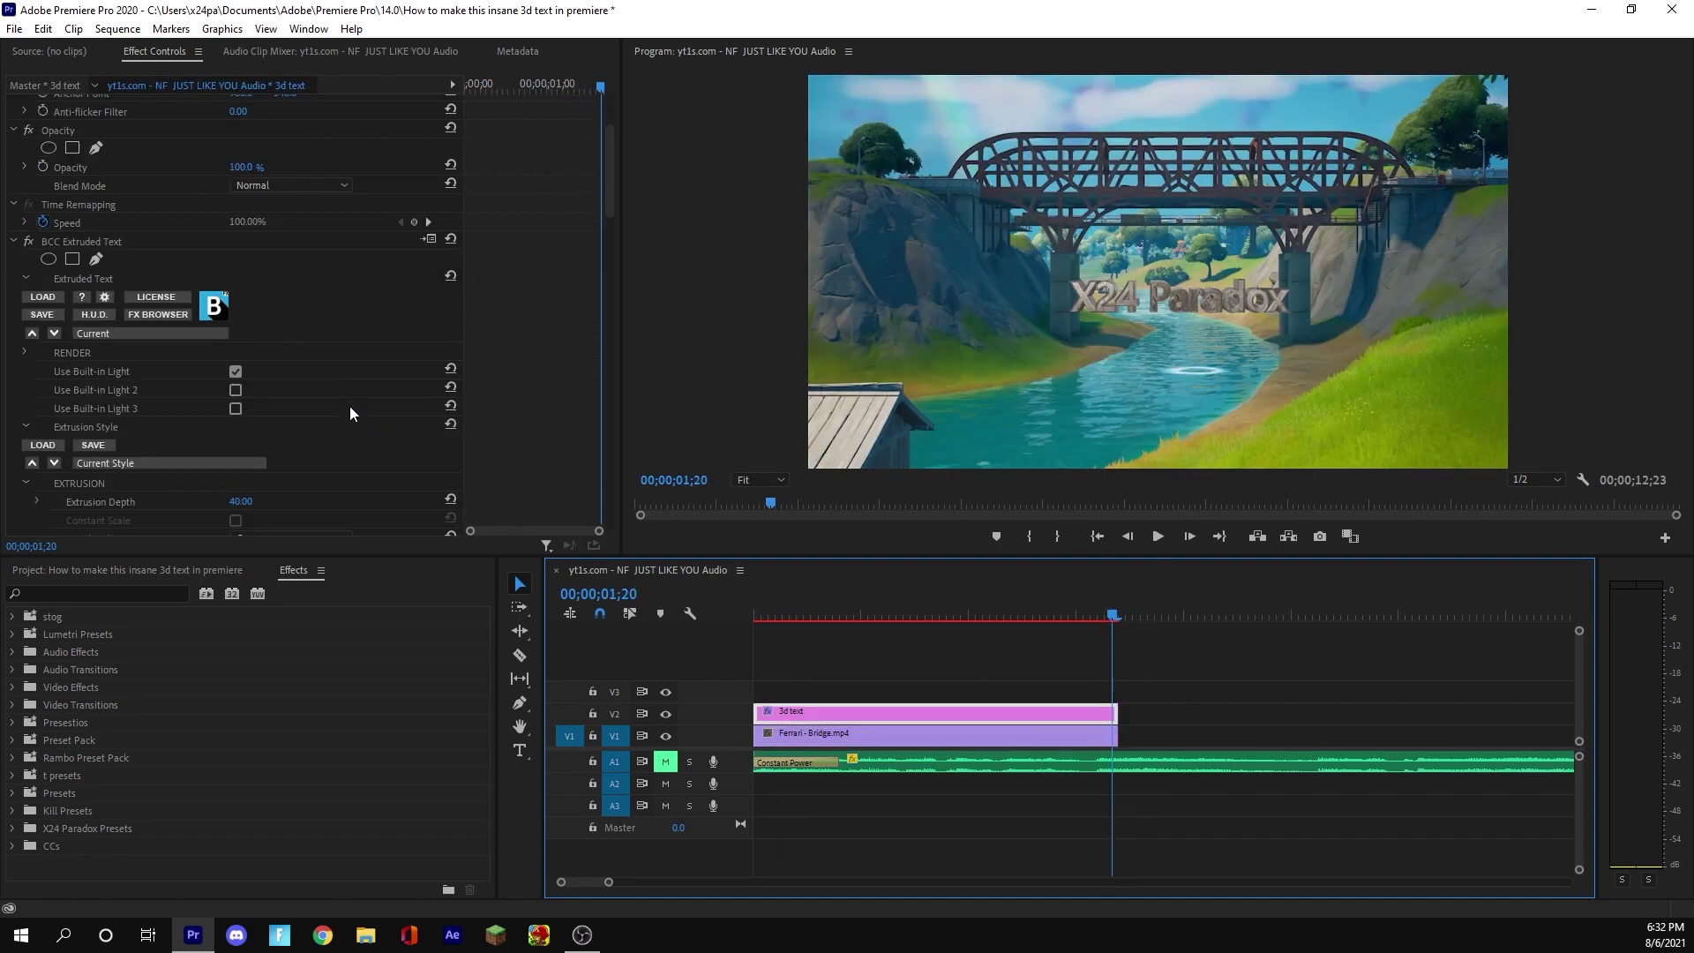
scroll(349, 406, down, 5)
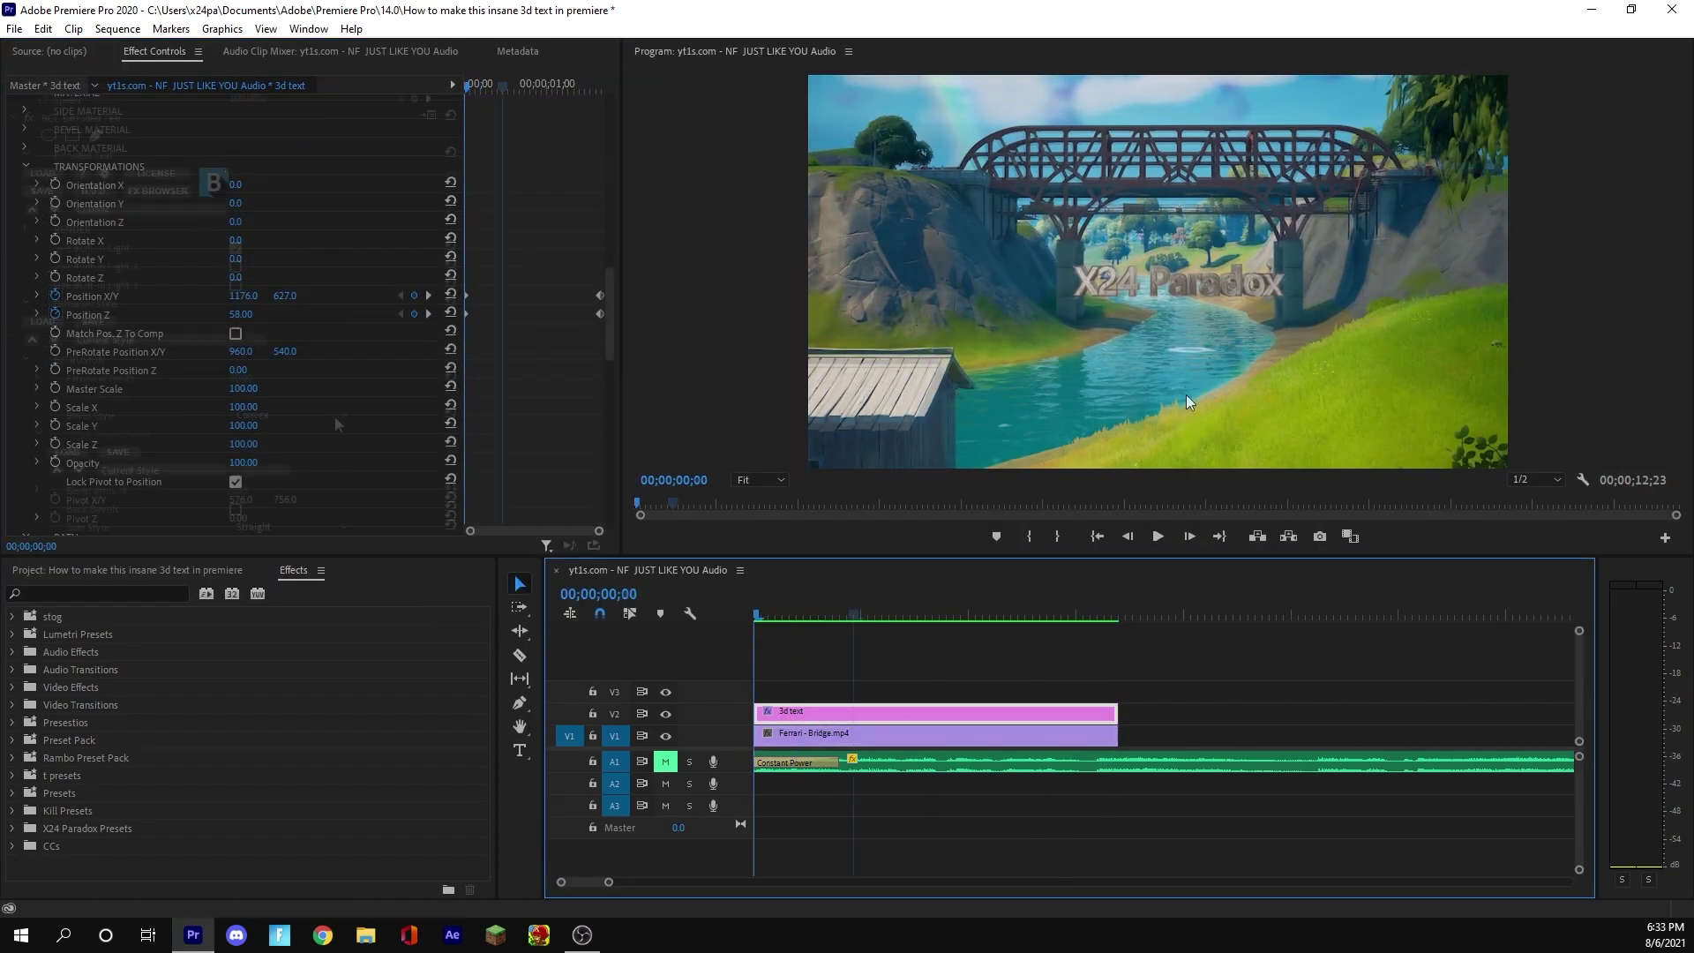
key(space)
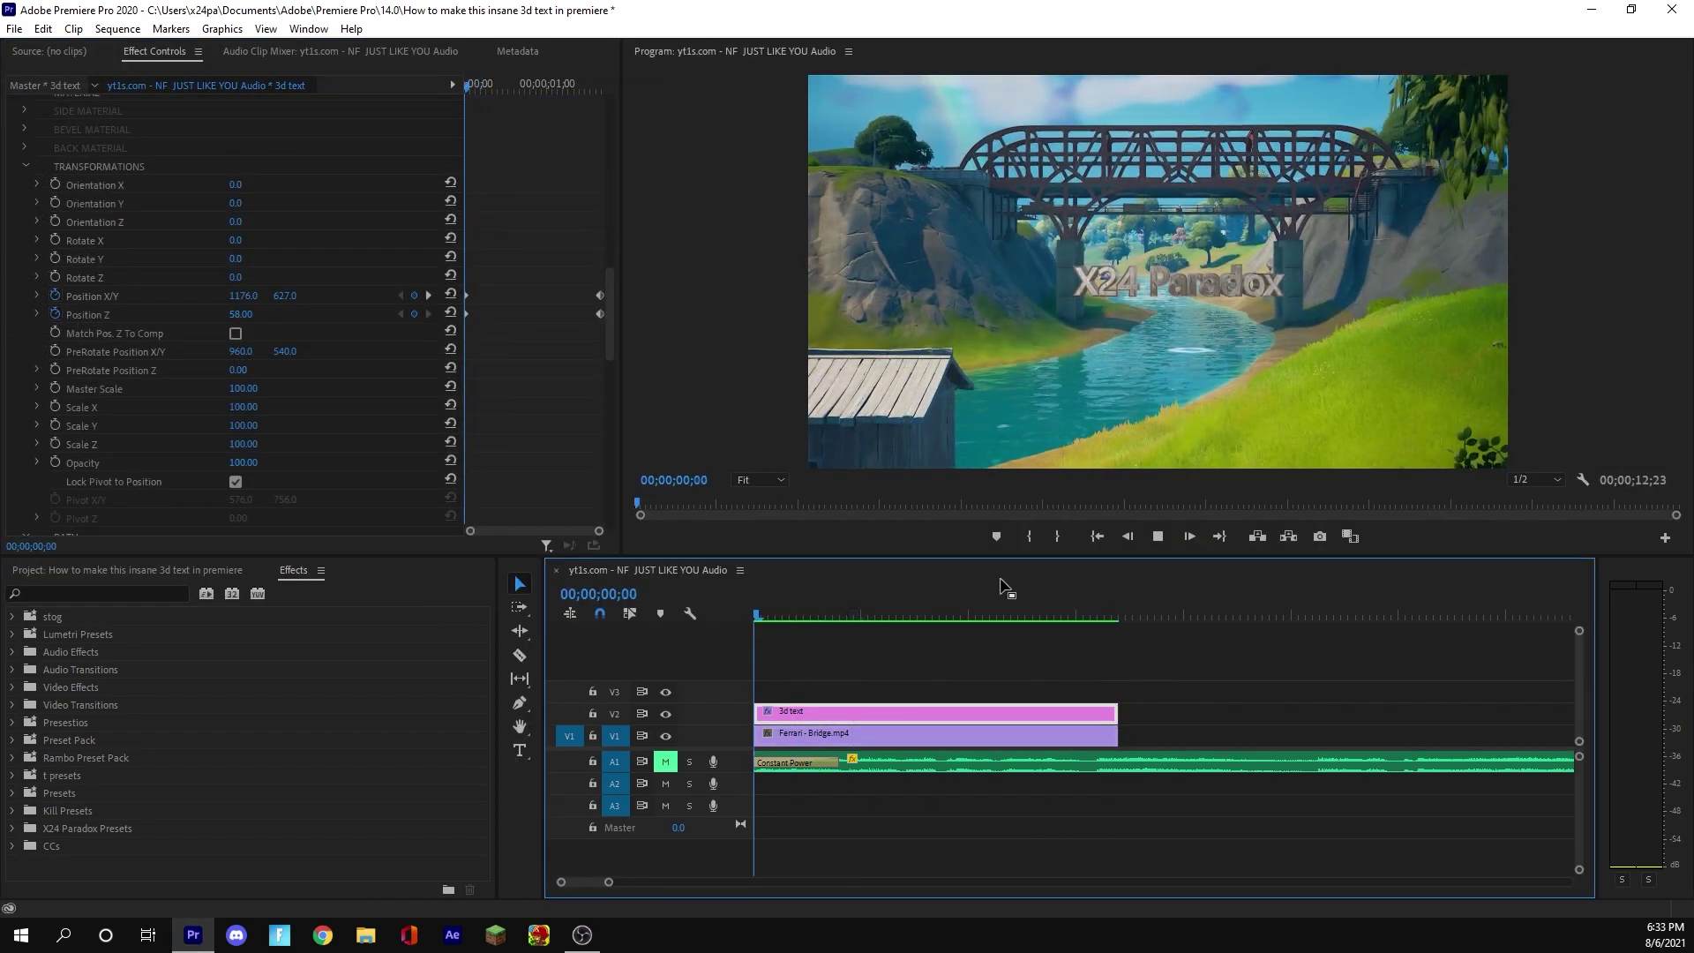
click(840, 616)
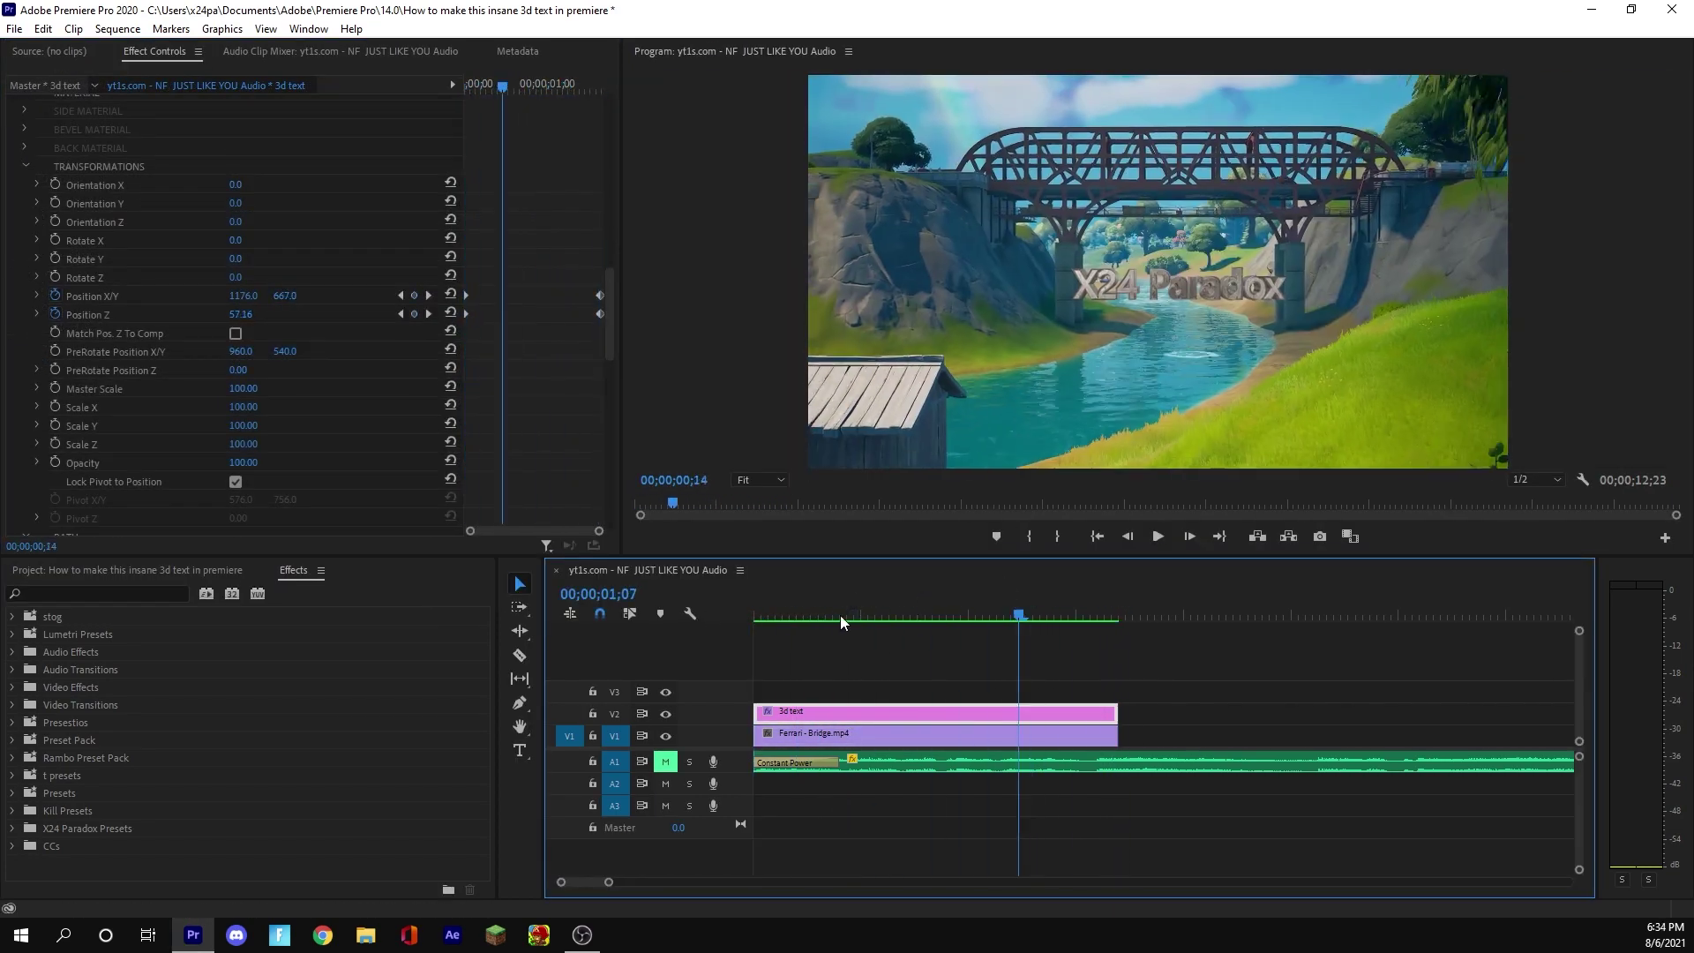
drag(841, 616, 738, 638)
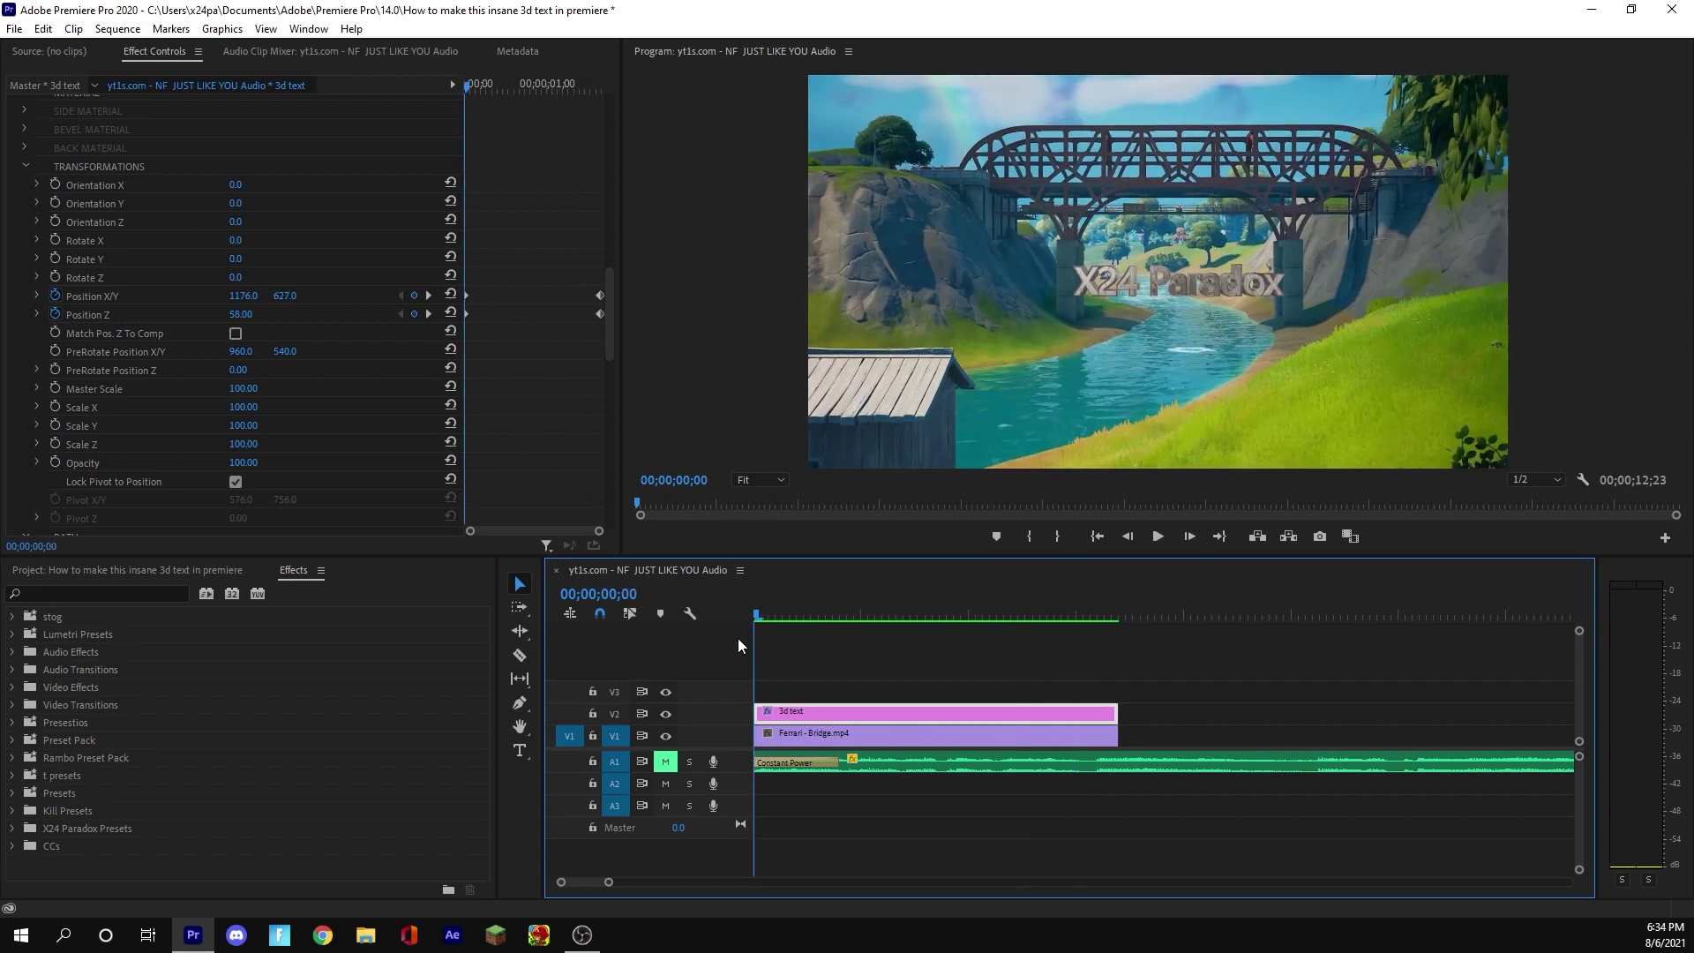
click(505, 312)
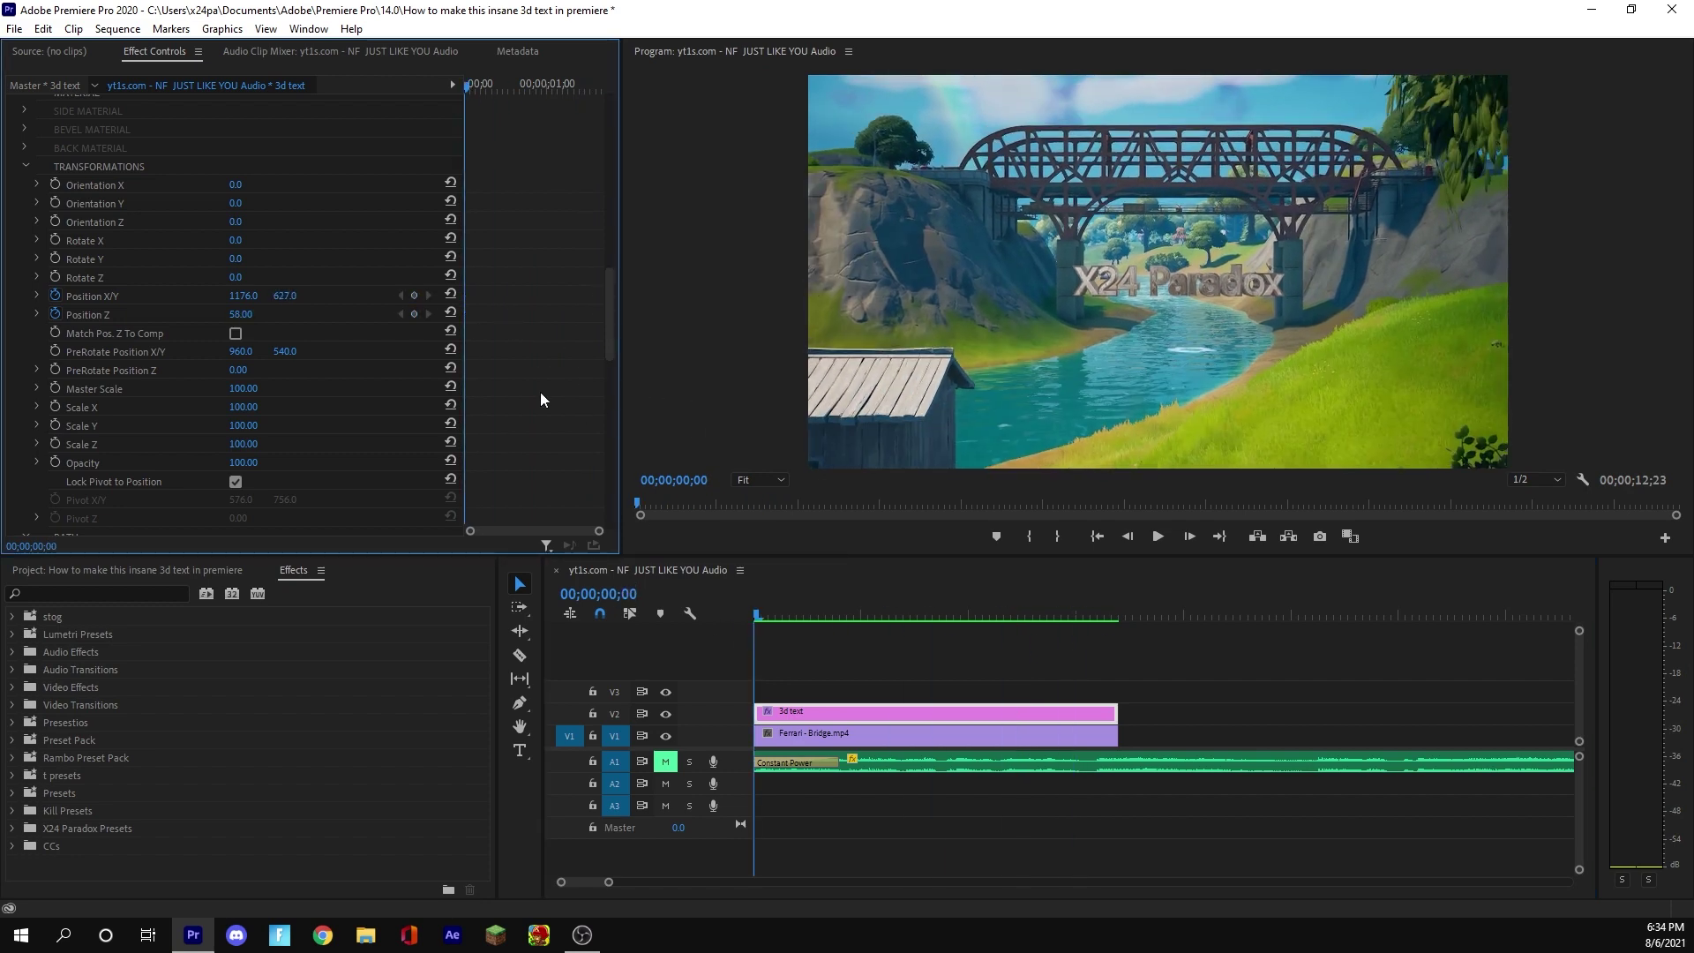
key(space)
click(846, 675)
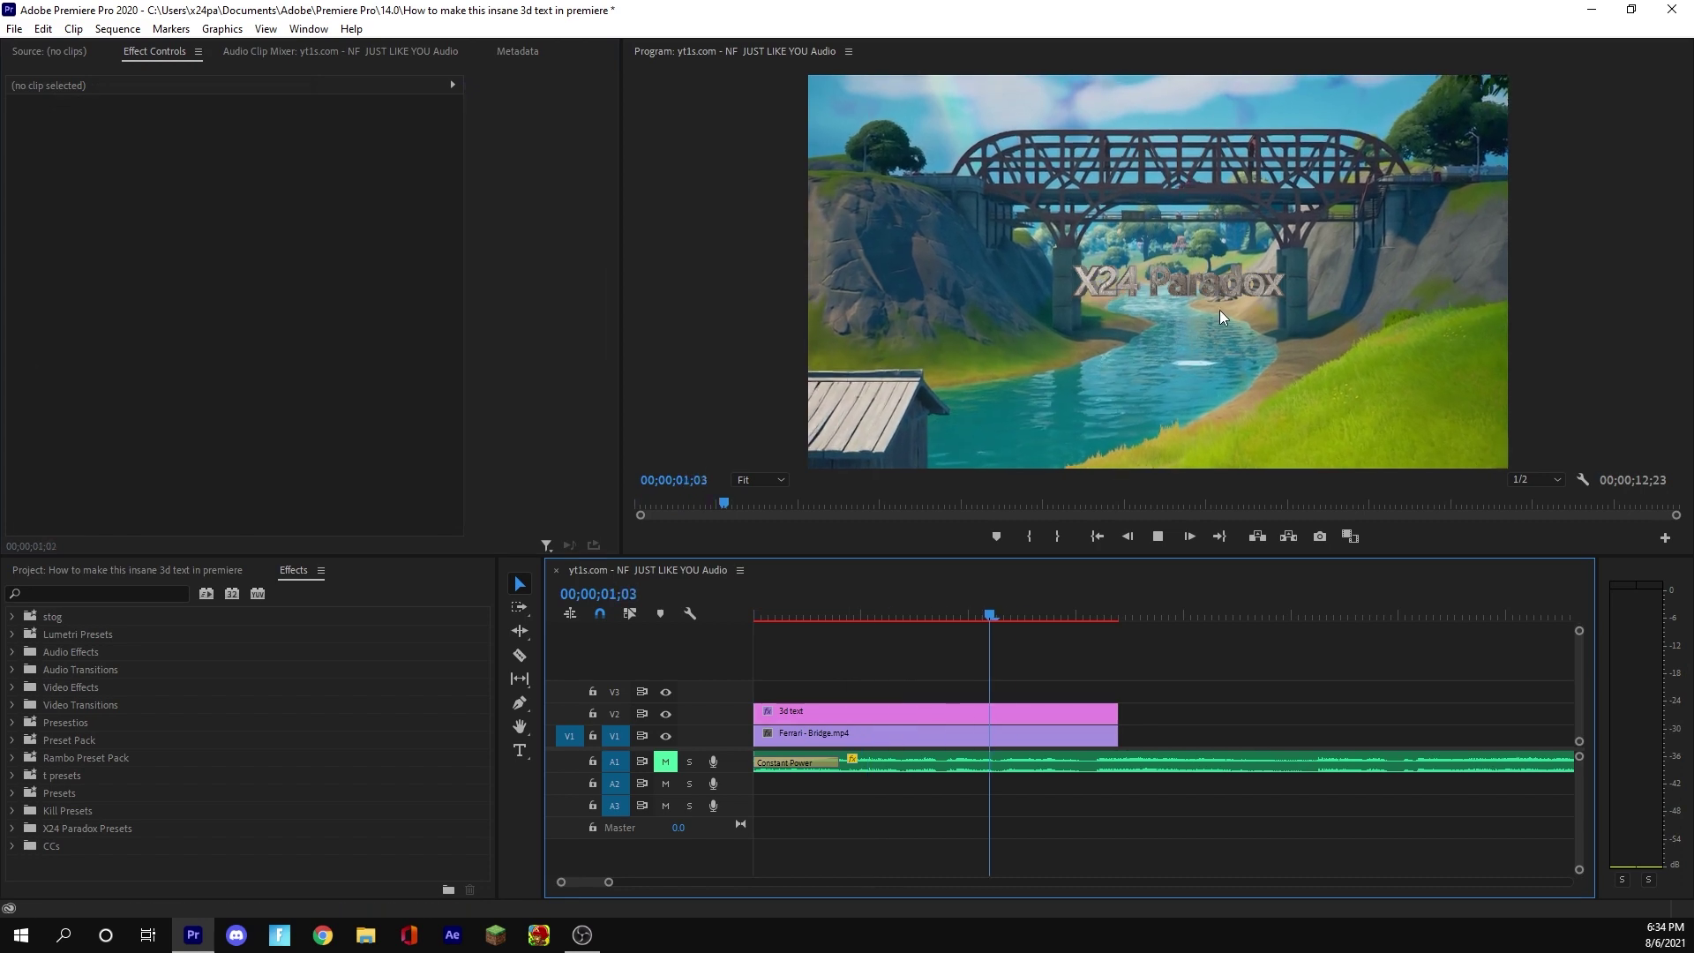
drag(869, 609, 748, 618)
click(851, 711)
scroll(496, 433, down, 5)
click(821, 734)
click(782, 615)
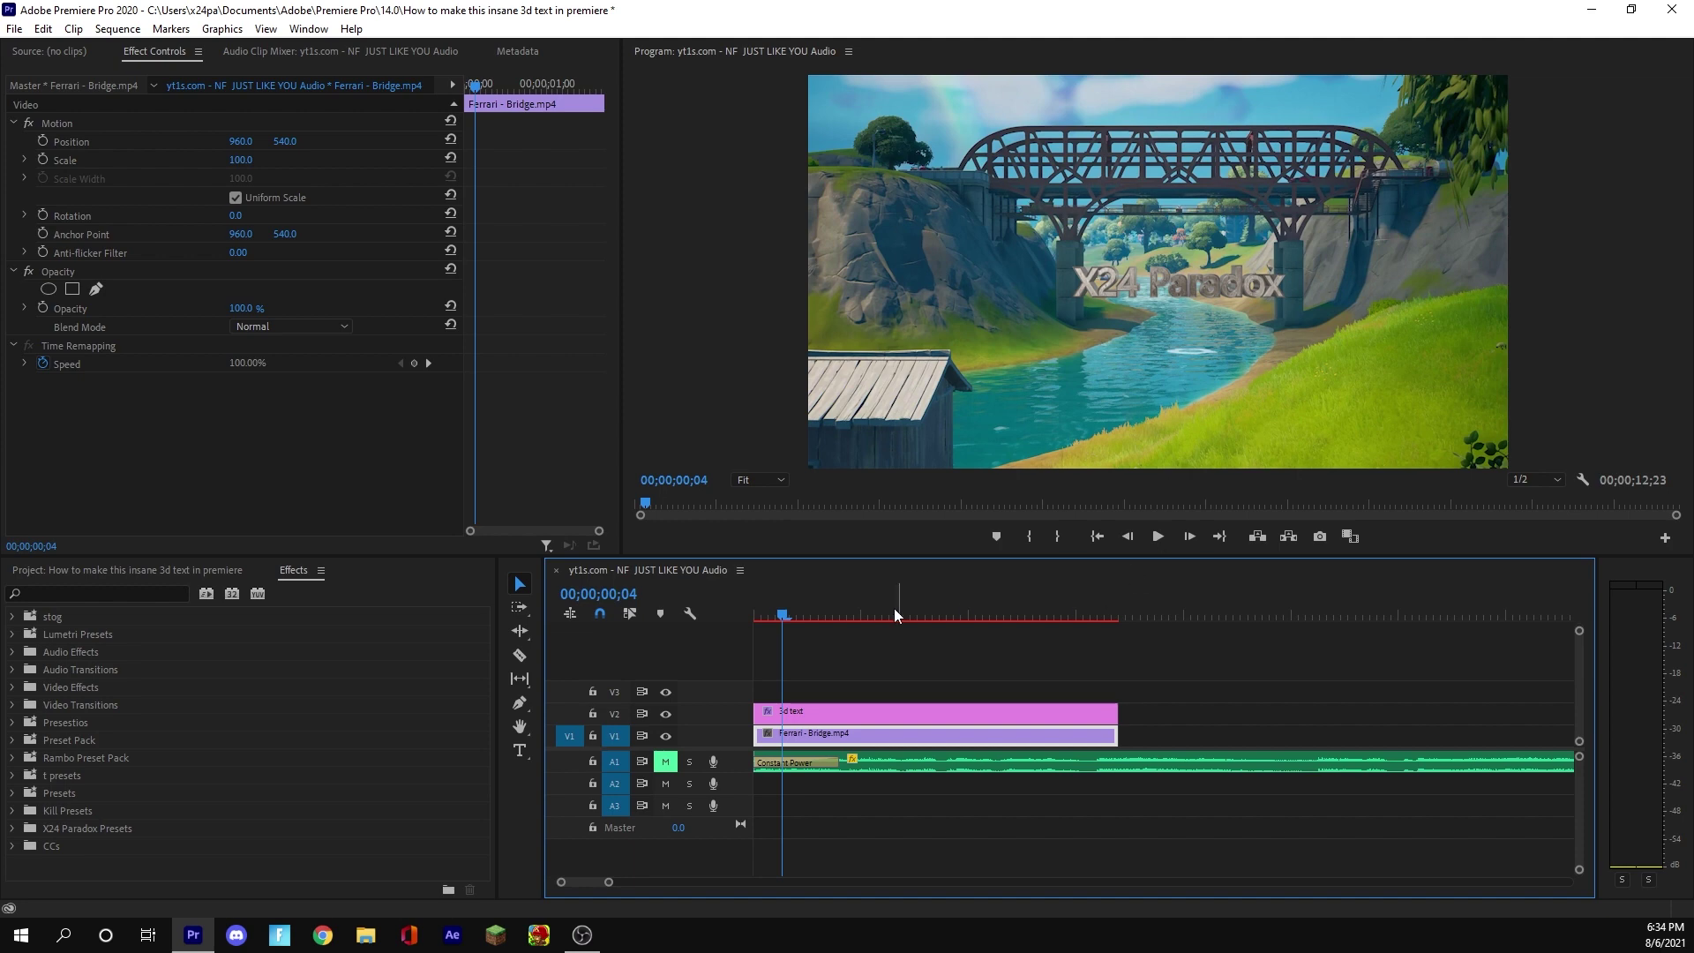
Step: Select the 3D text and bridge clips and nest them into Nested Sequence 01
drag(792, 615, 832, 616)
click(868, 713)
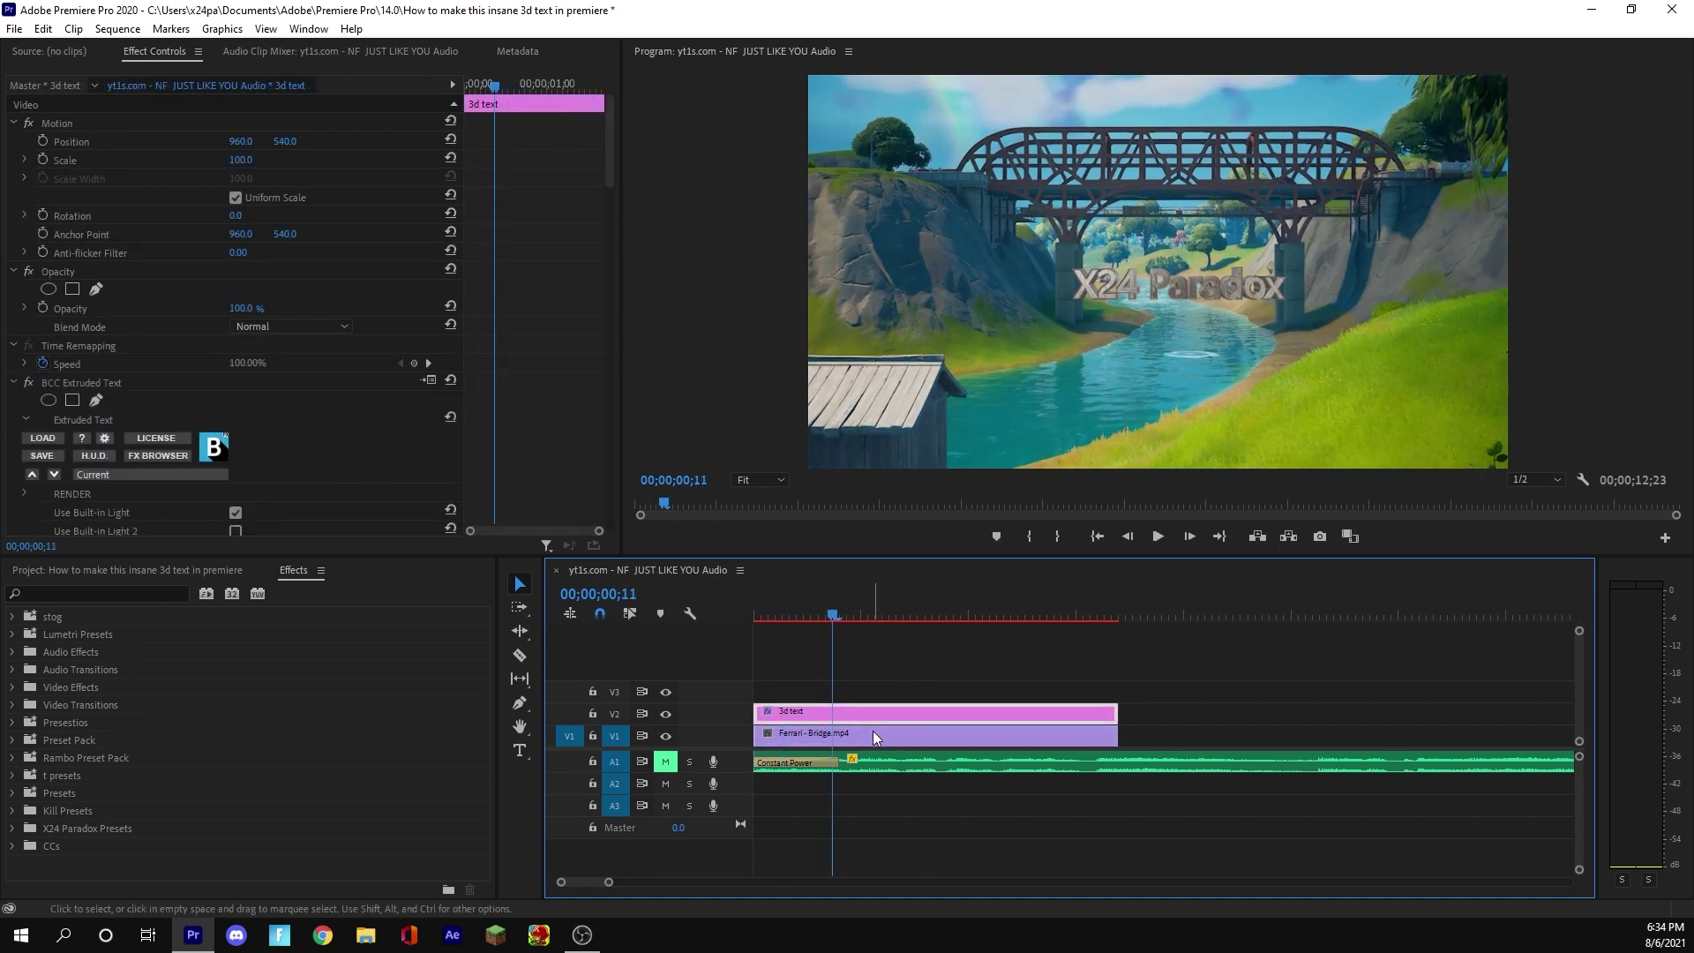
drag(857, 617, 1121, 631)
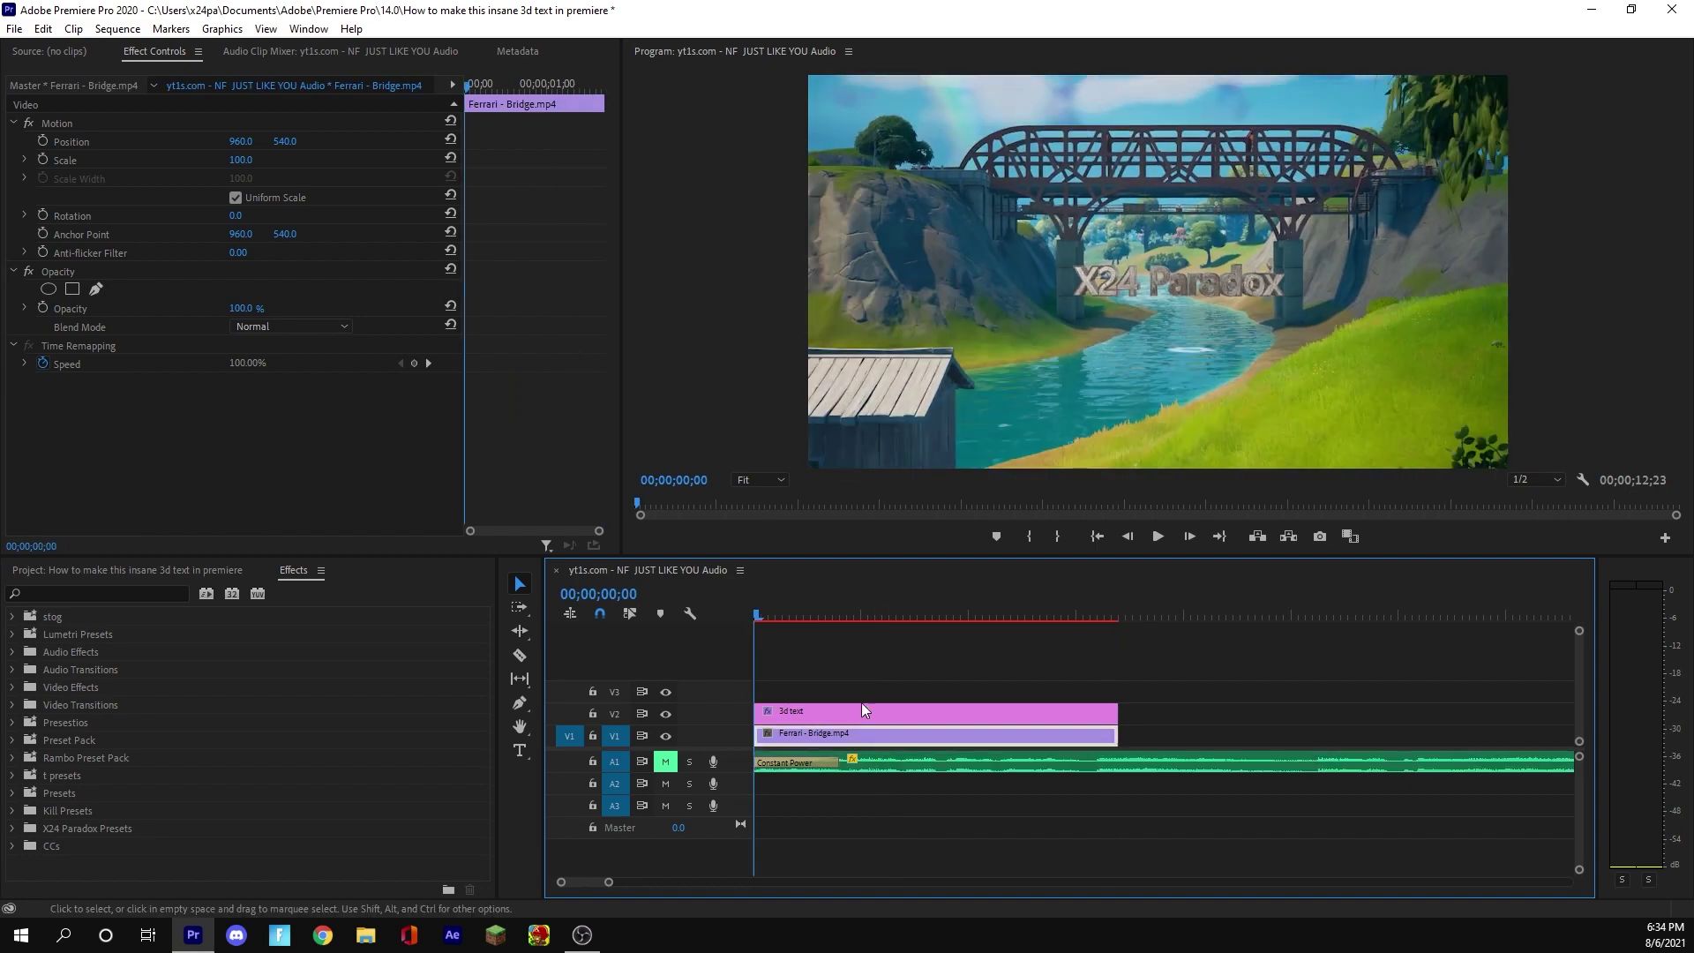
shift+click(882, 711)
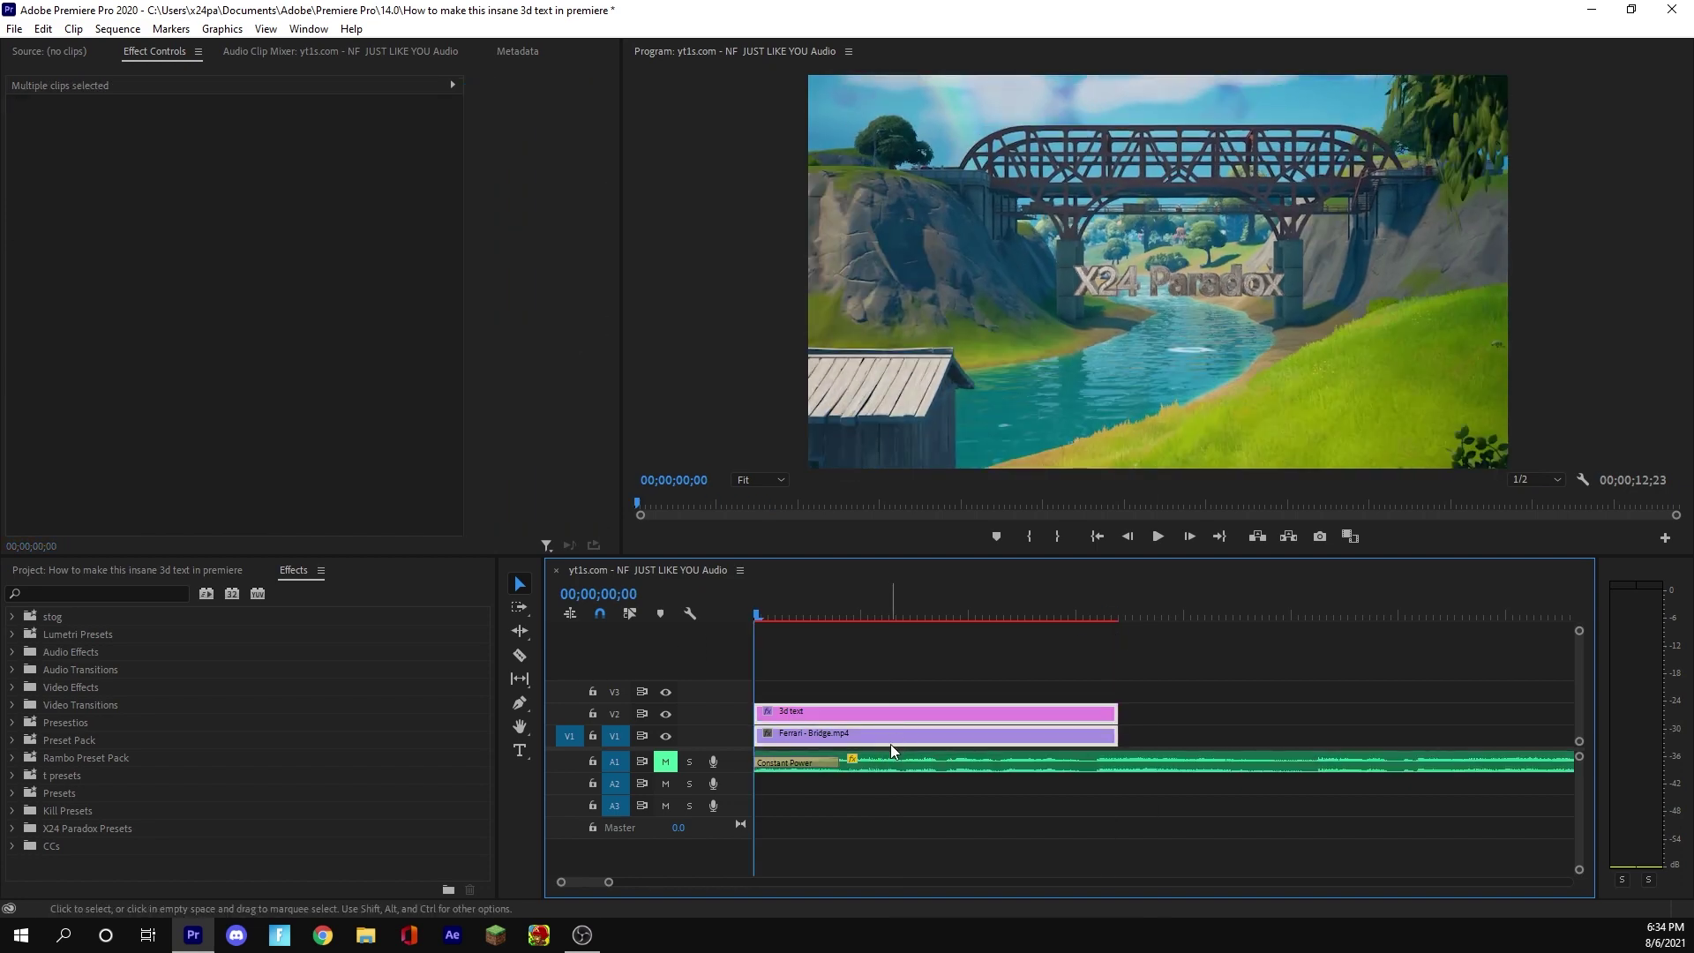
right_click(891, 744)
click(933, 506)
click(805, 480)
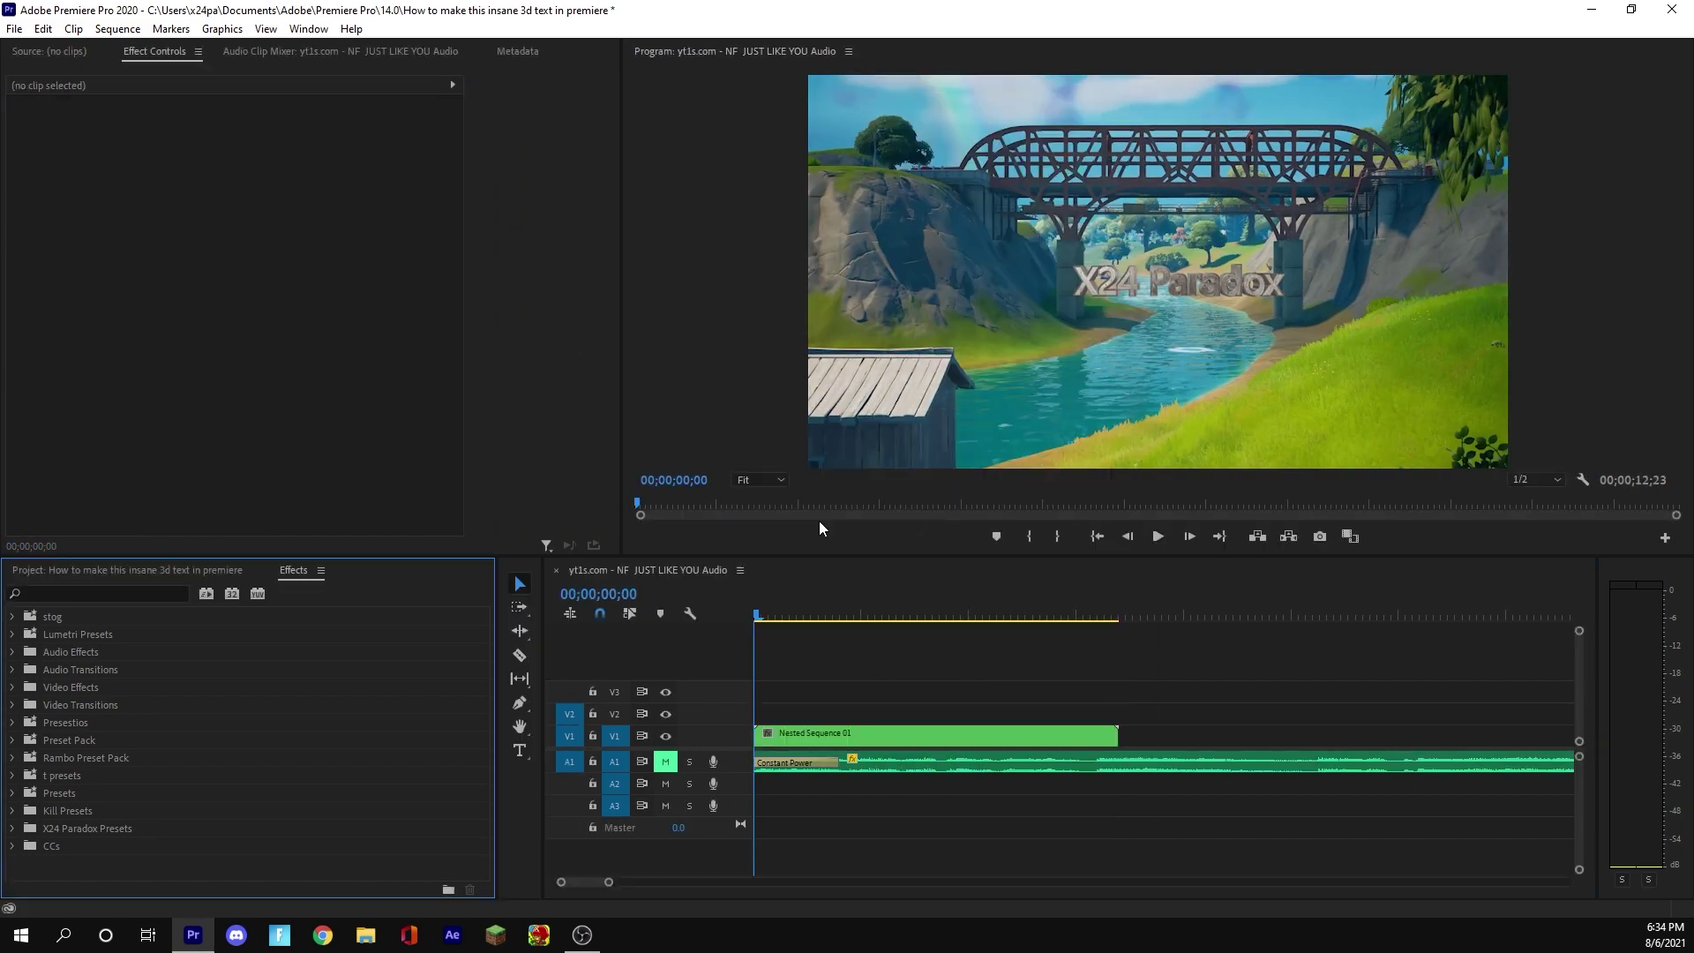
click(886, 732)
Step: Scale the nested clip to about 155%, shift it up, and apply the Looks effect
drag(254, 162, 344, 183)
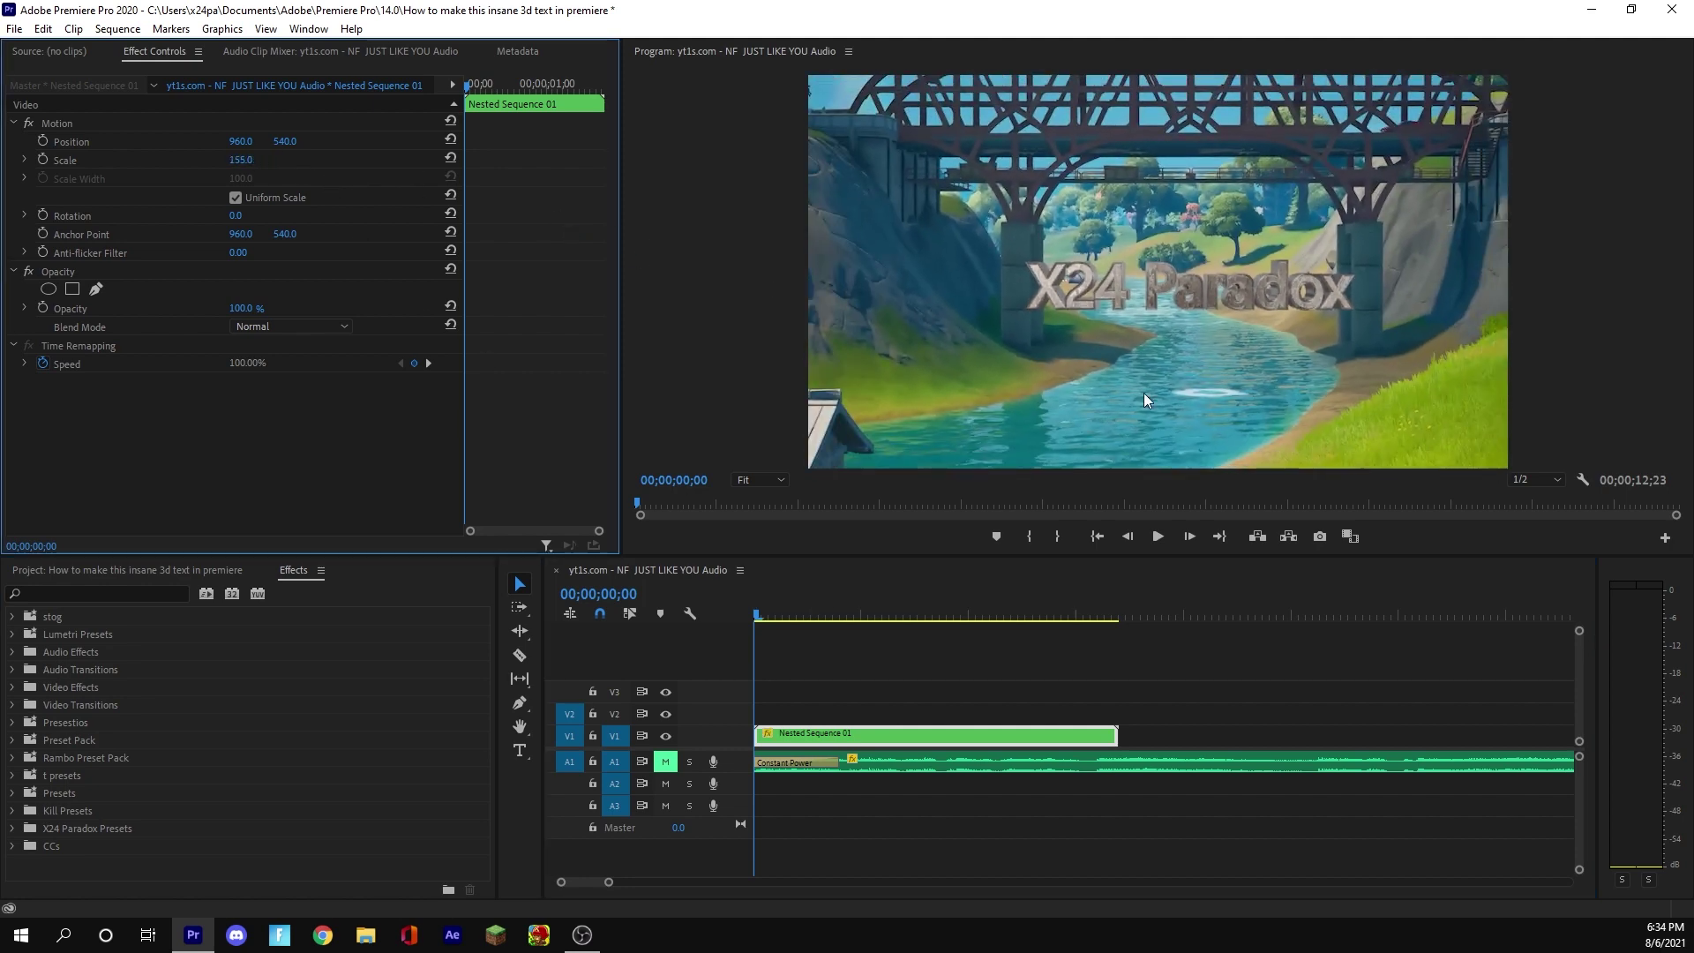
drag(292, 150, 114, 163)
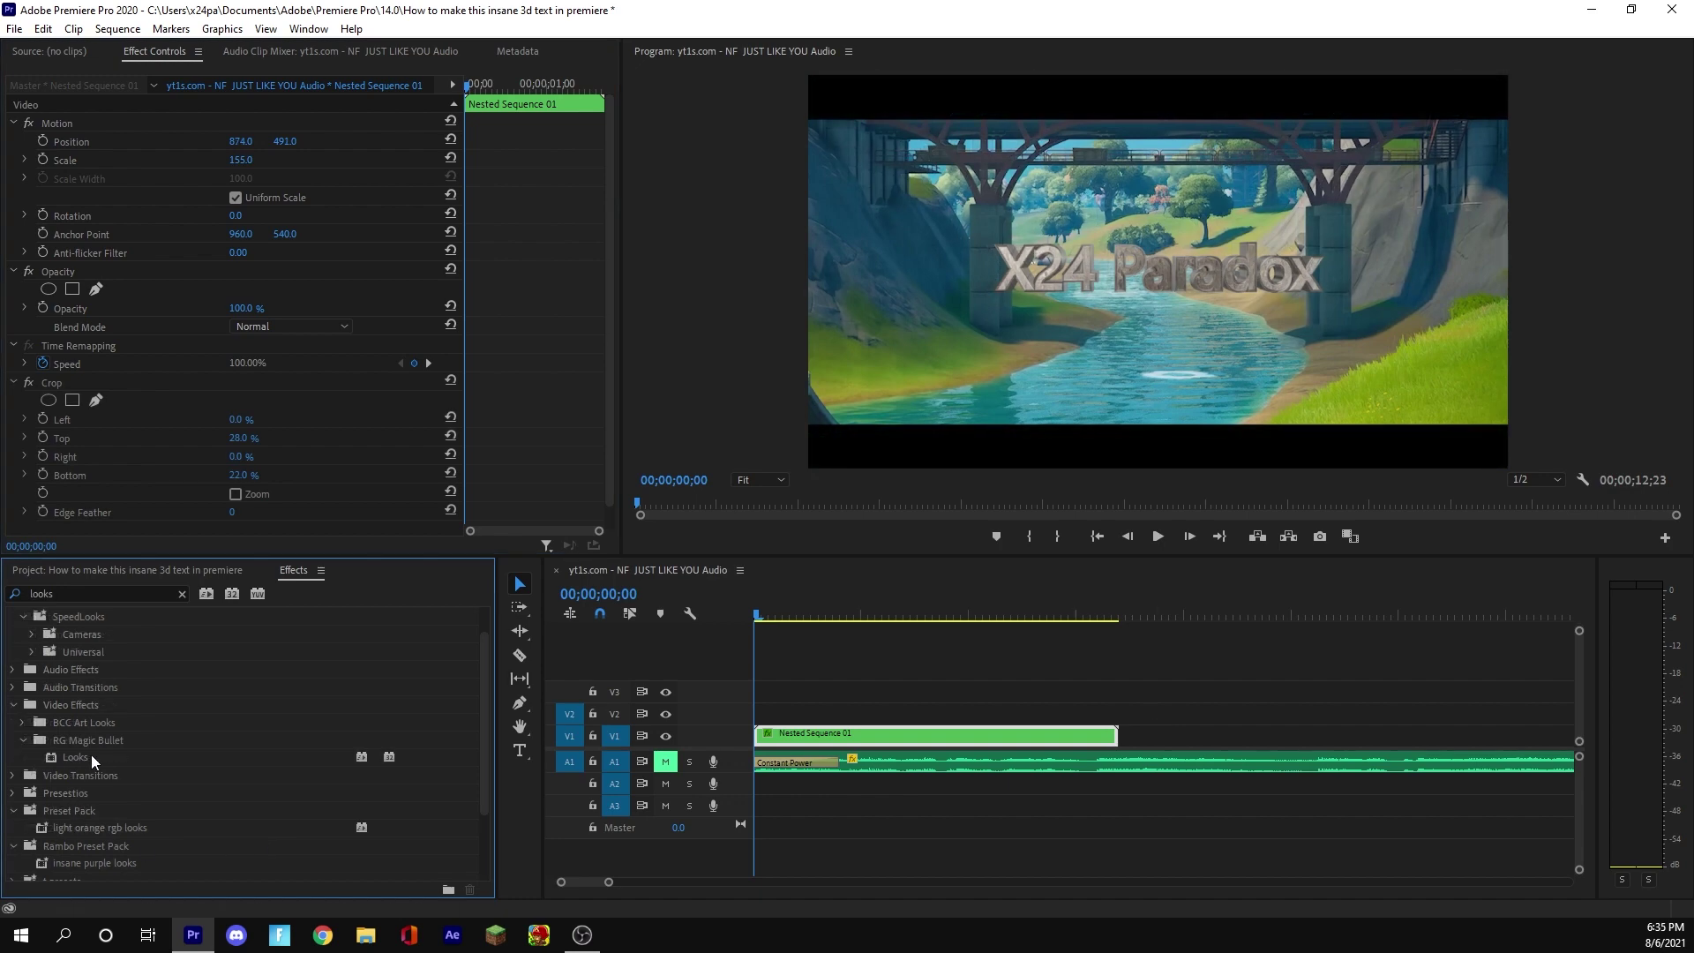
drag(75, 757, 849, 737)
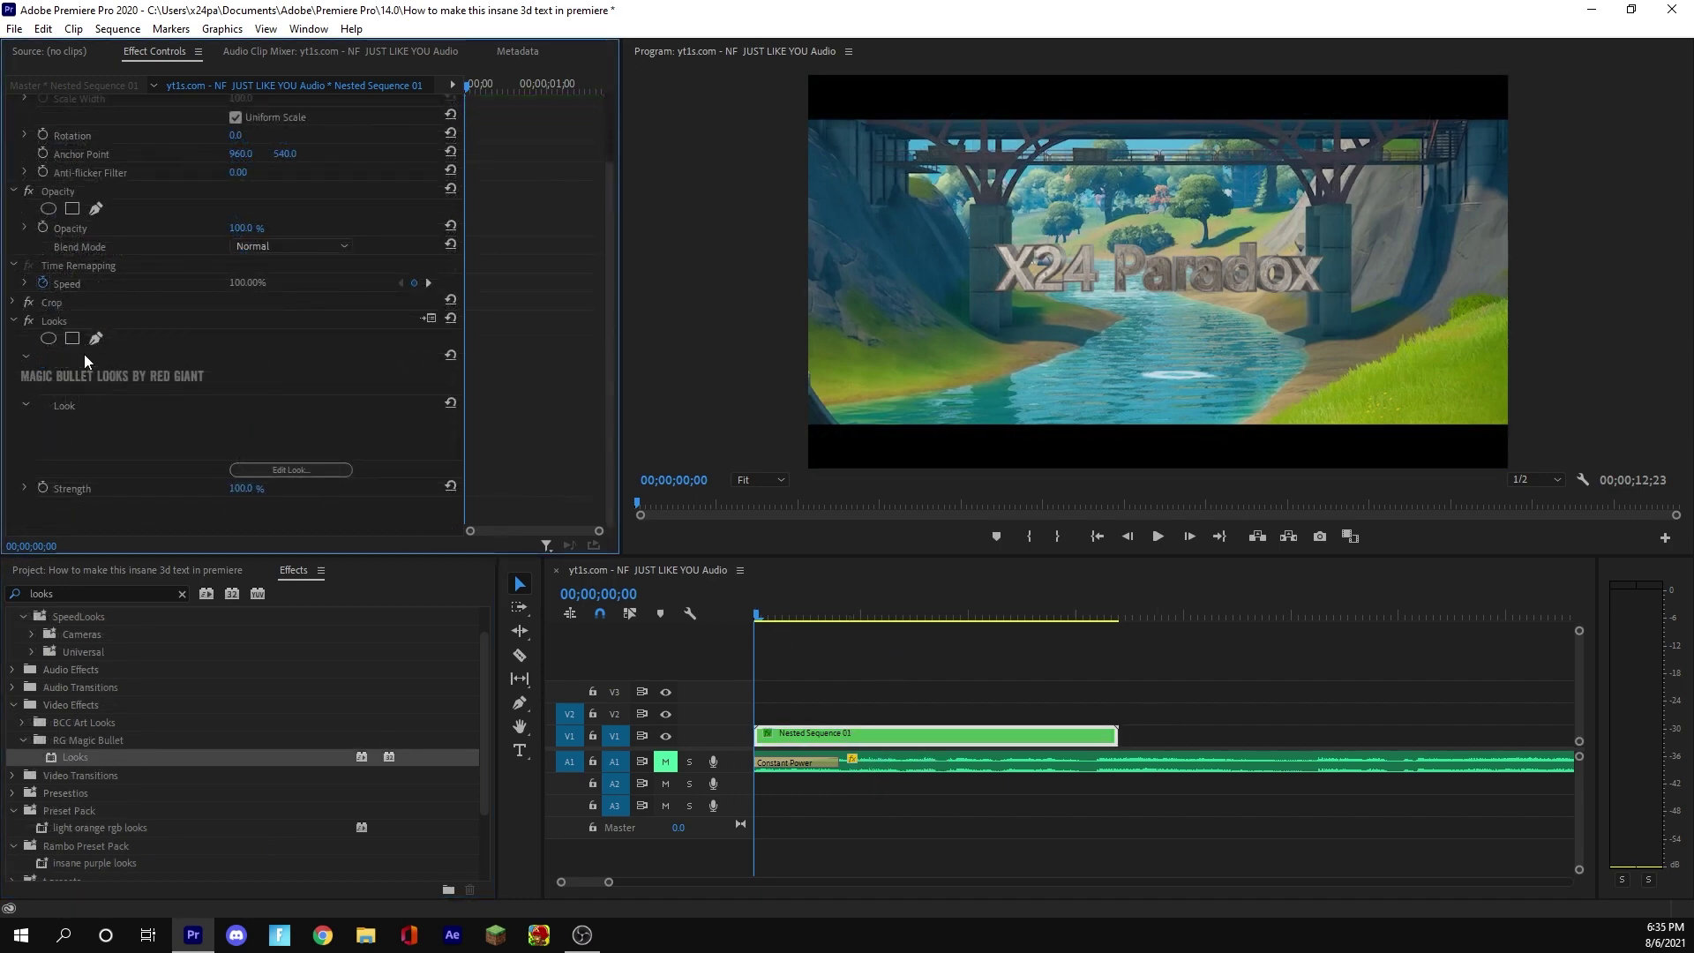
Step: In the Looks editor, apply the Spot Focus look, comparing it against the original
click(279, 471)
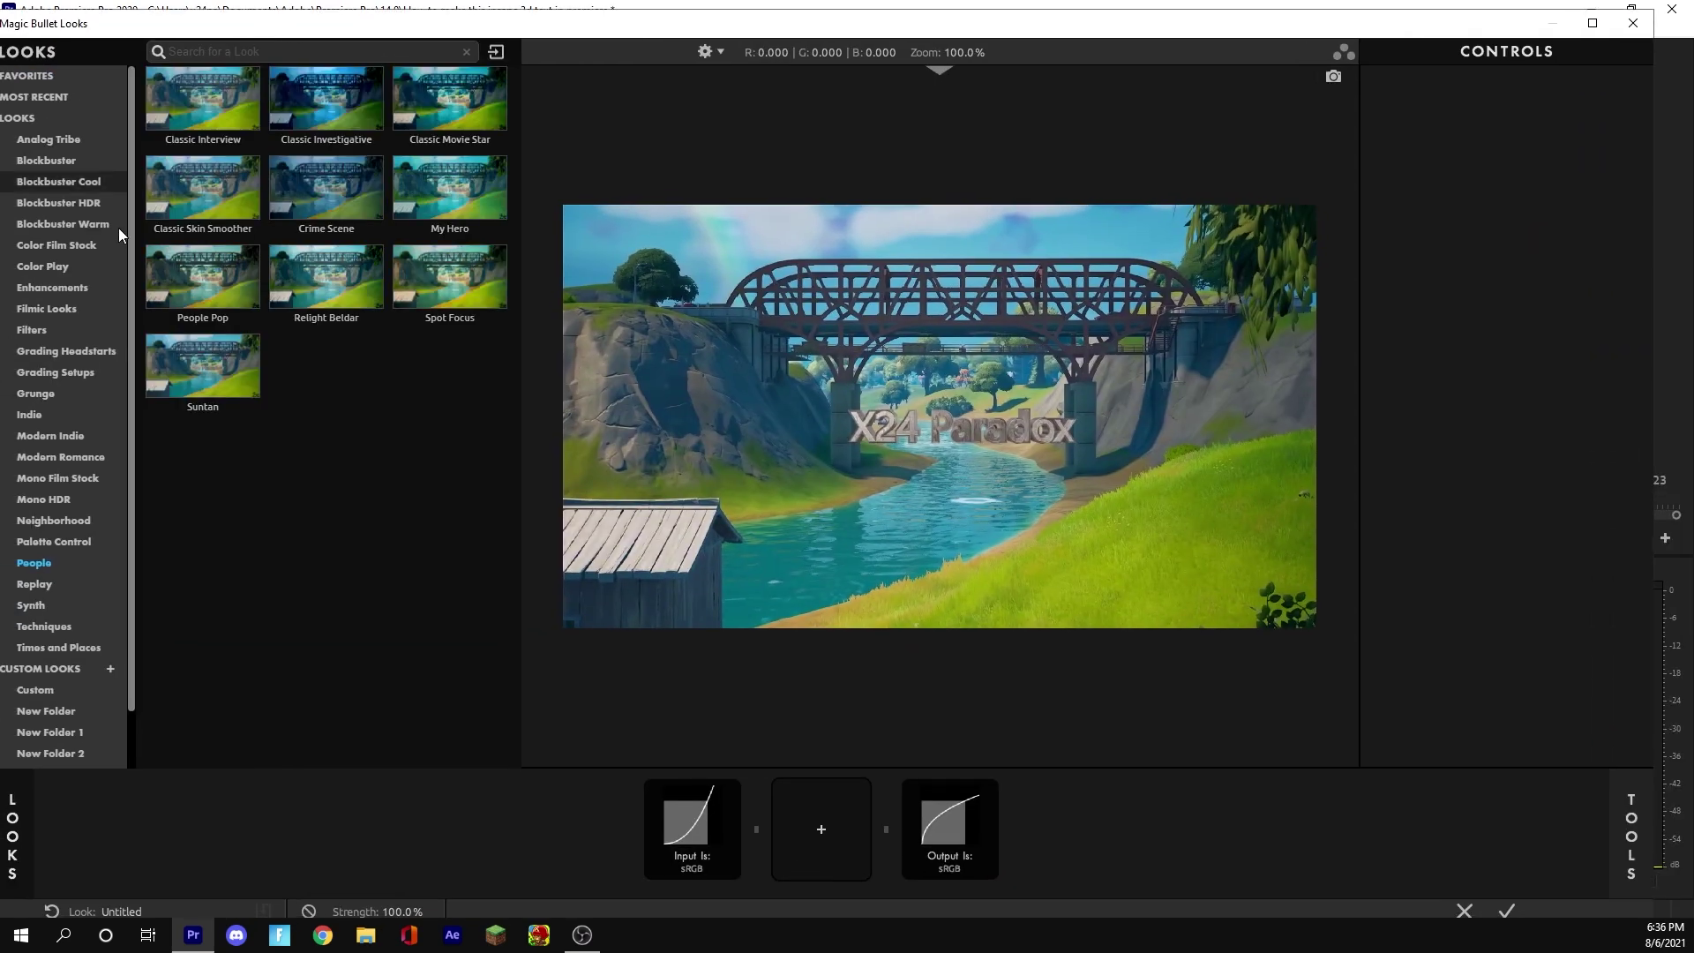
click(464, 290)
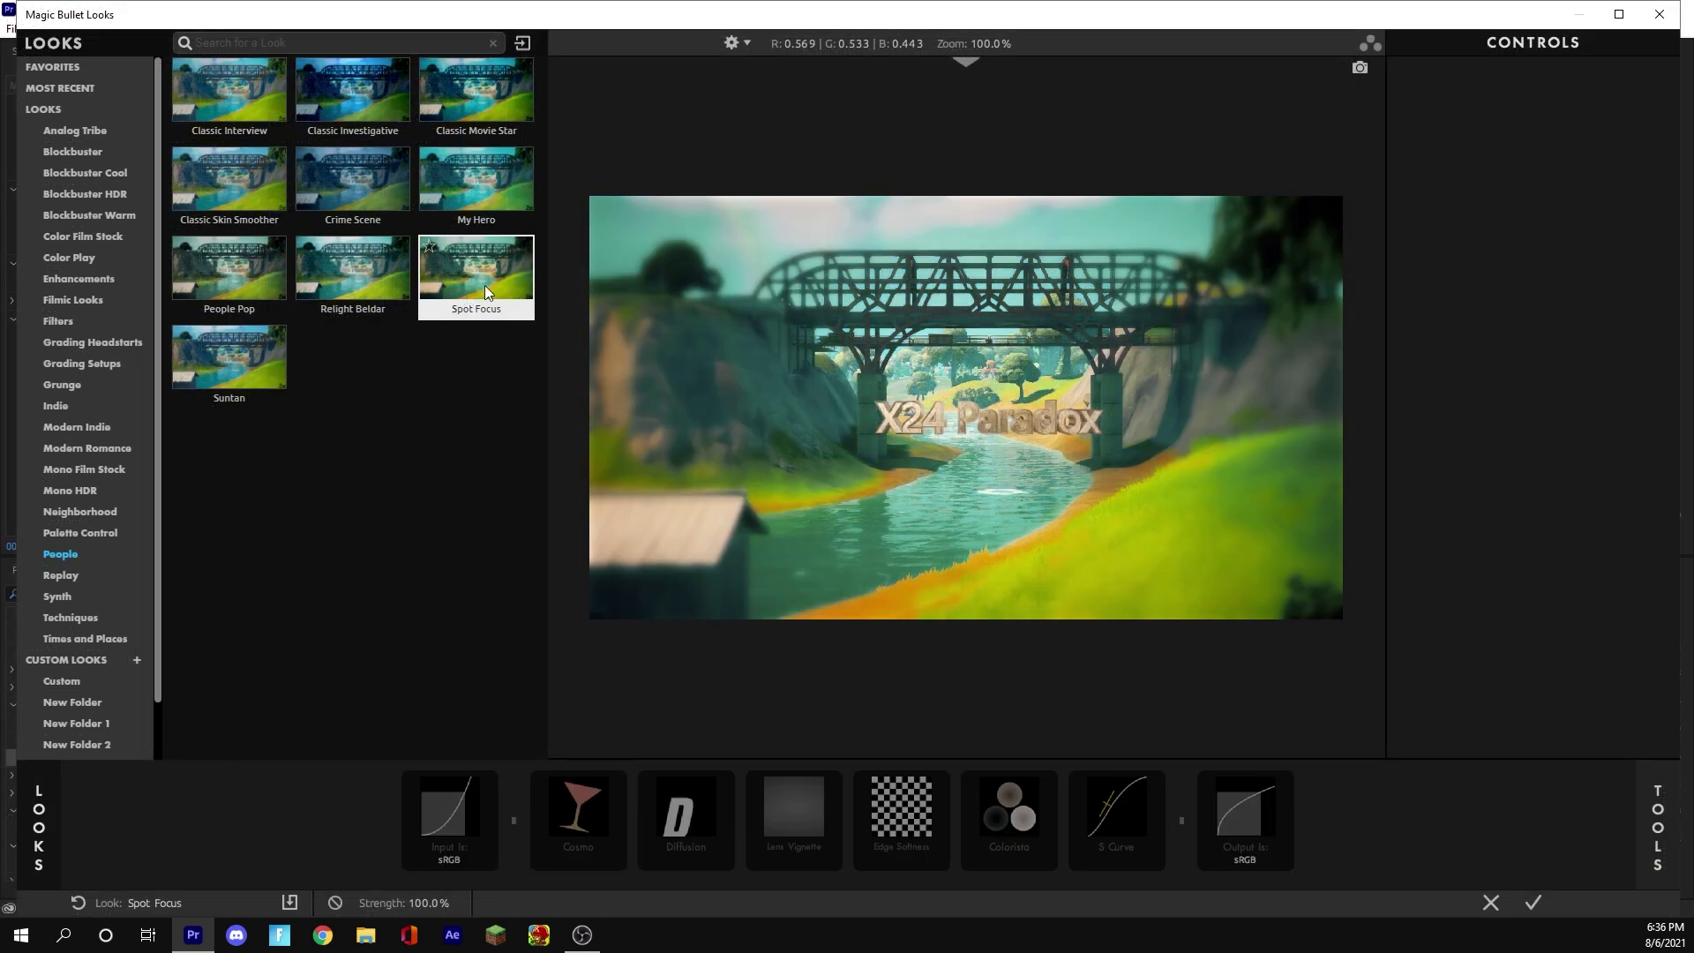
click(484, 284)
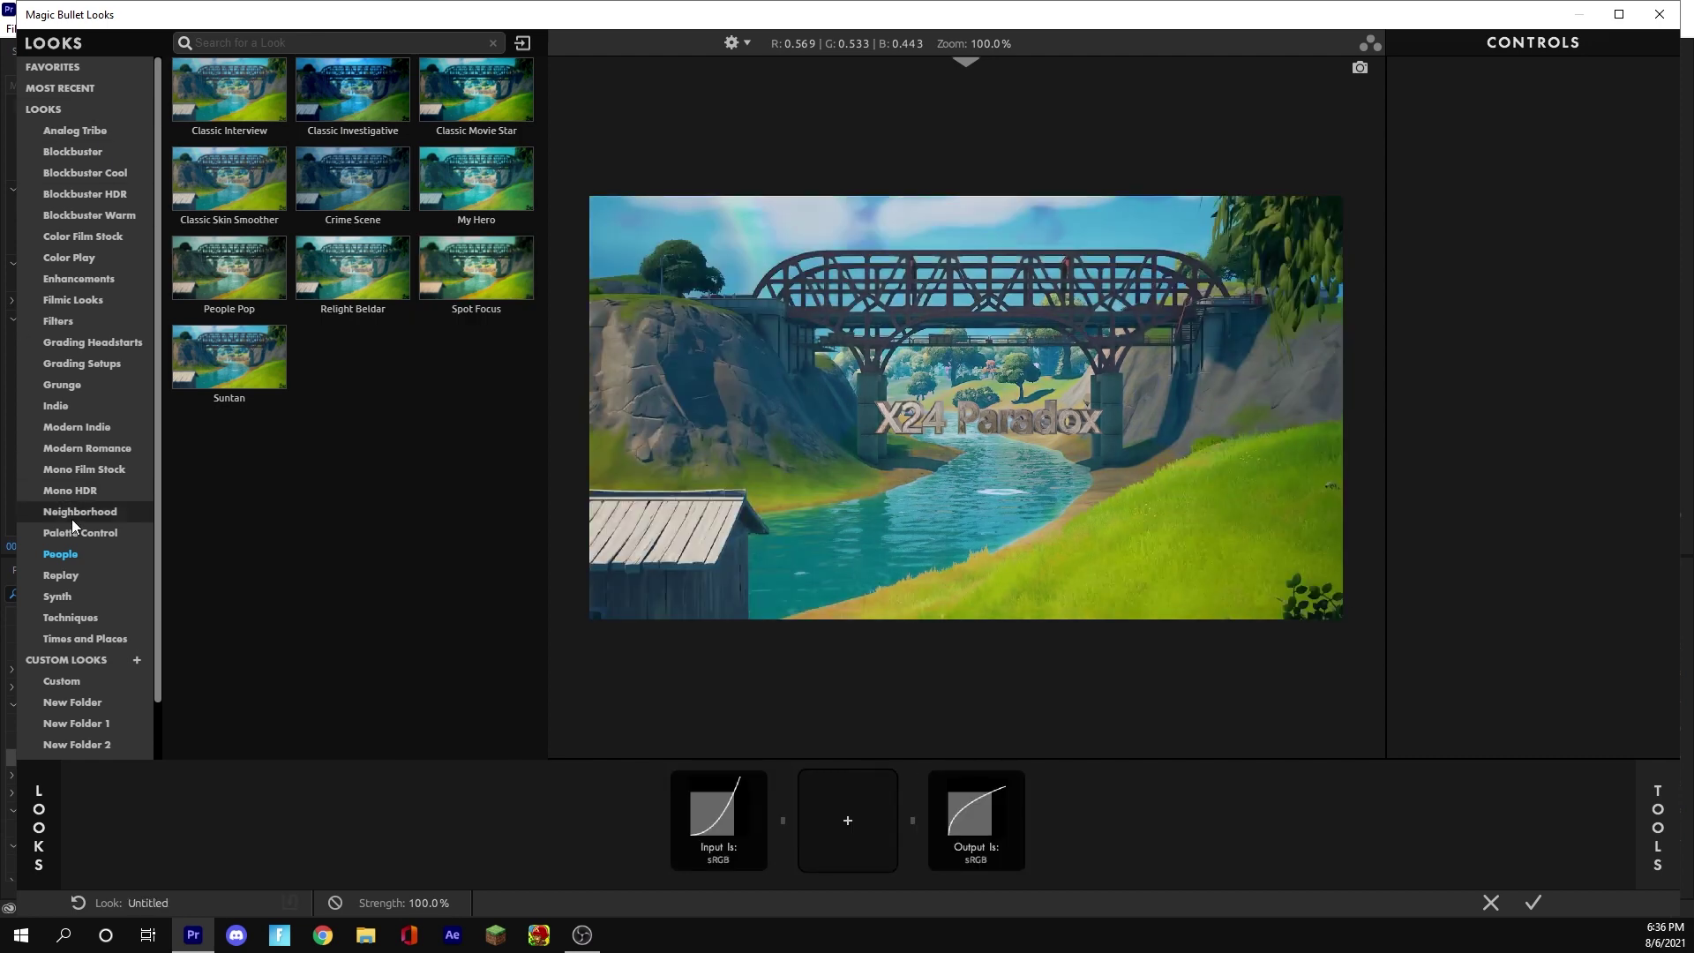
click(464, 289)
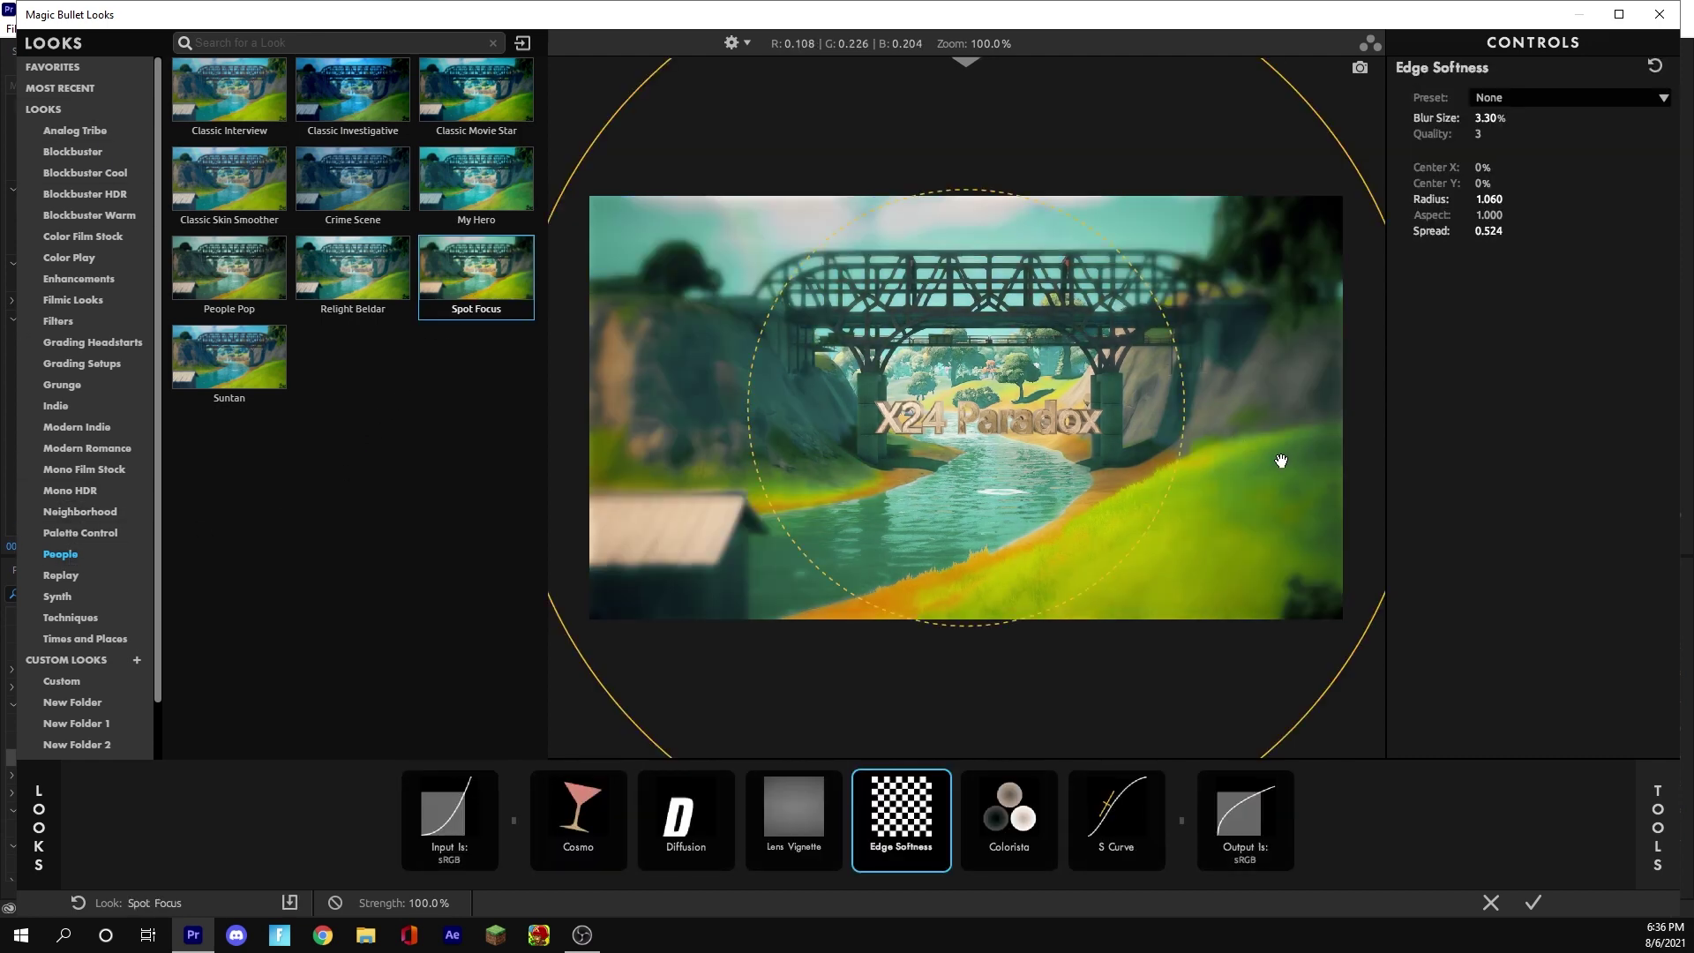
Step: Review the look's tools, set Colorista saturation to 135%, and apply the grade
click(743, 848)
click(677, 843)
click(591, 844)
click(693, 847)
click(888, 850)
key(Delete)
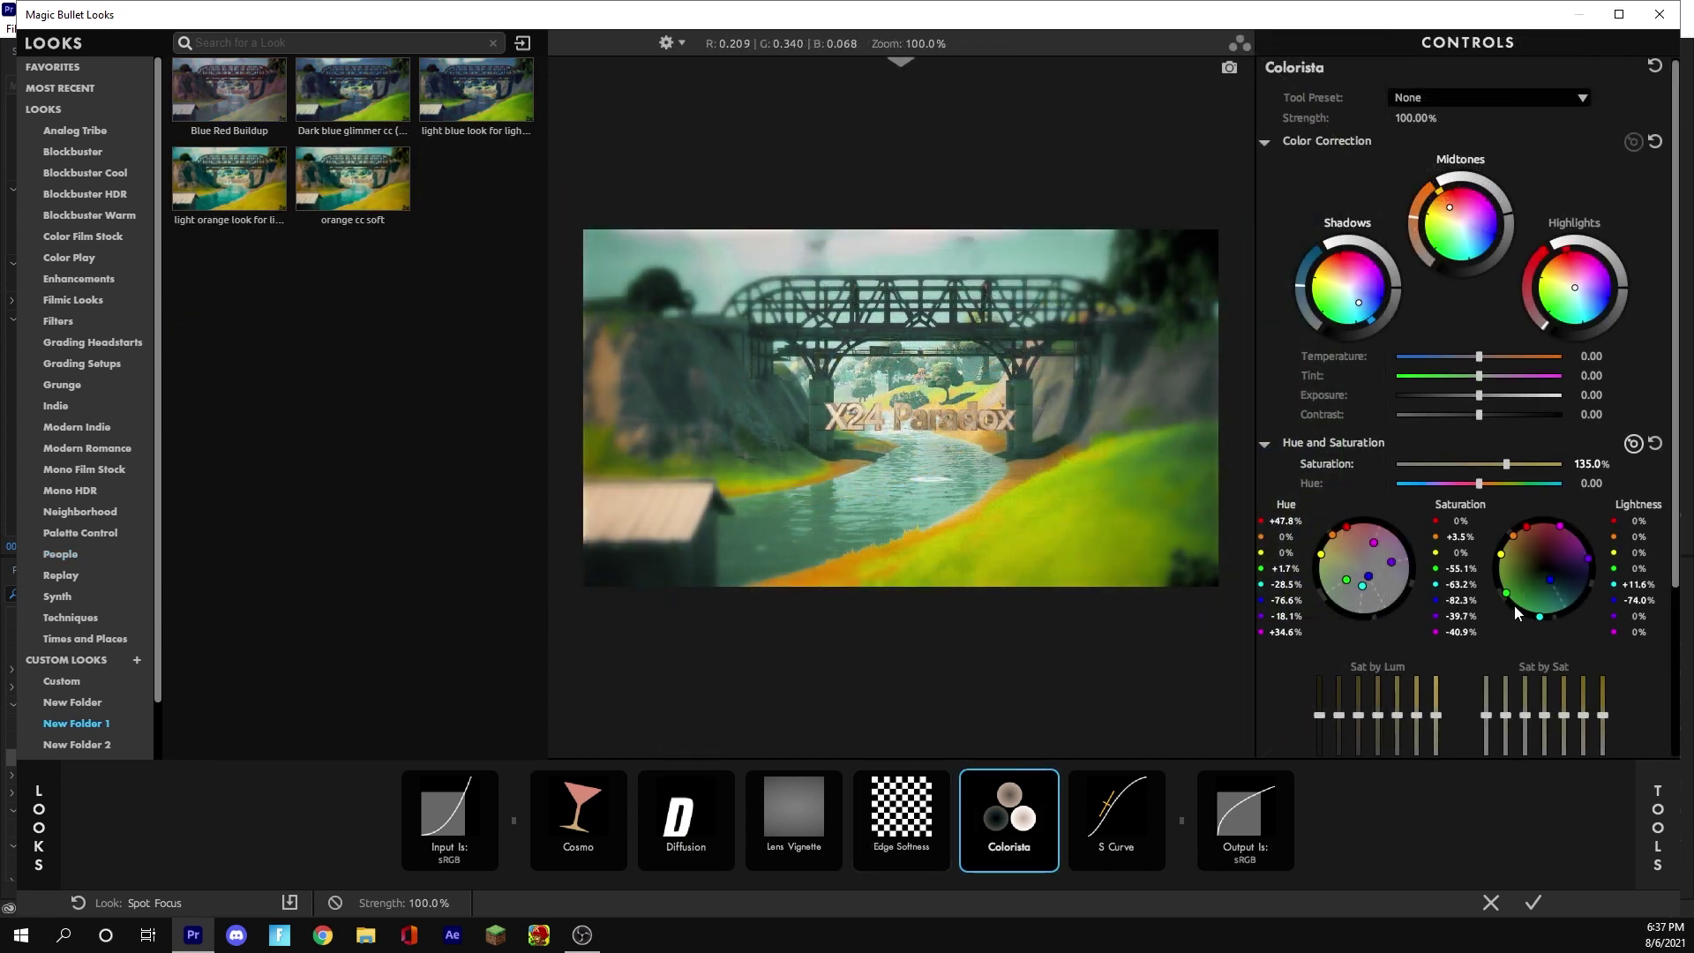
click(1535, 902)
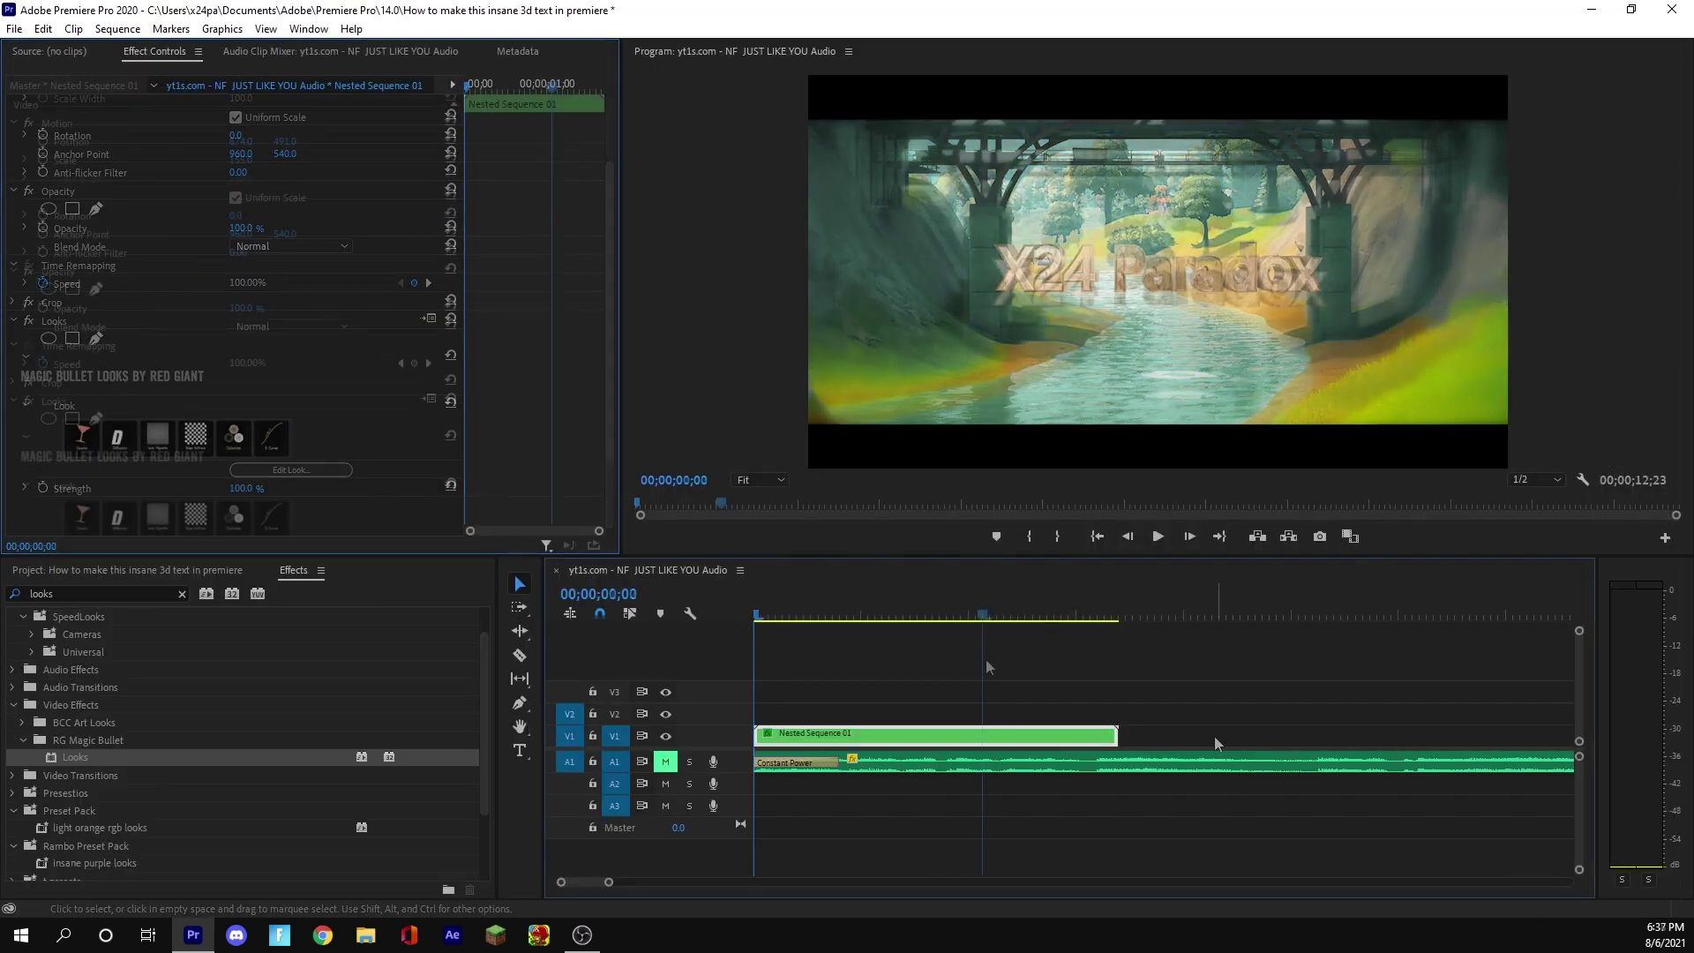
key(space)
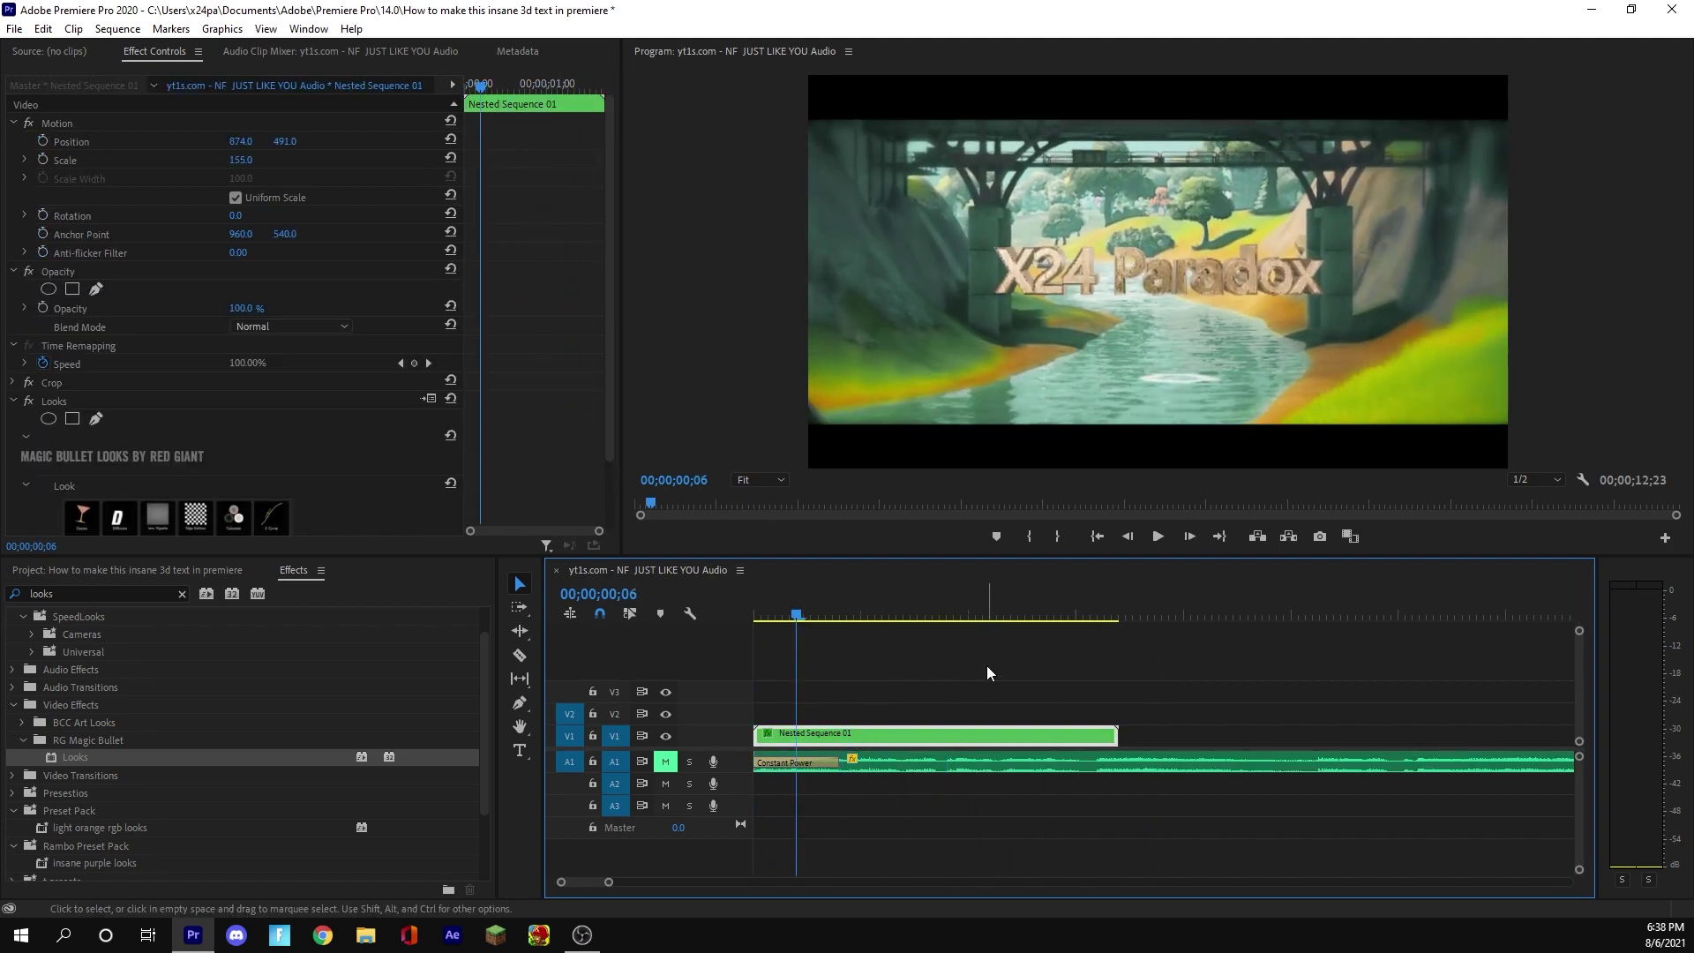
click(987, 666)
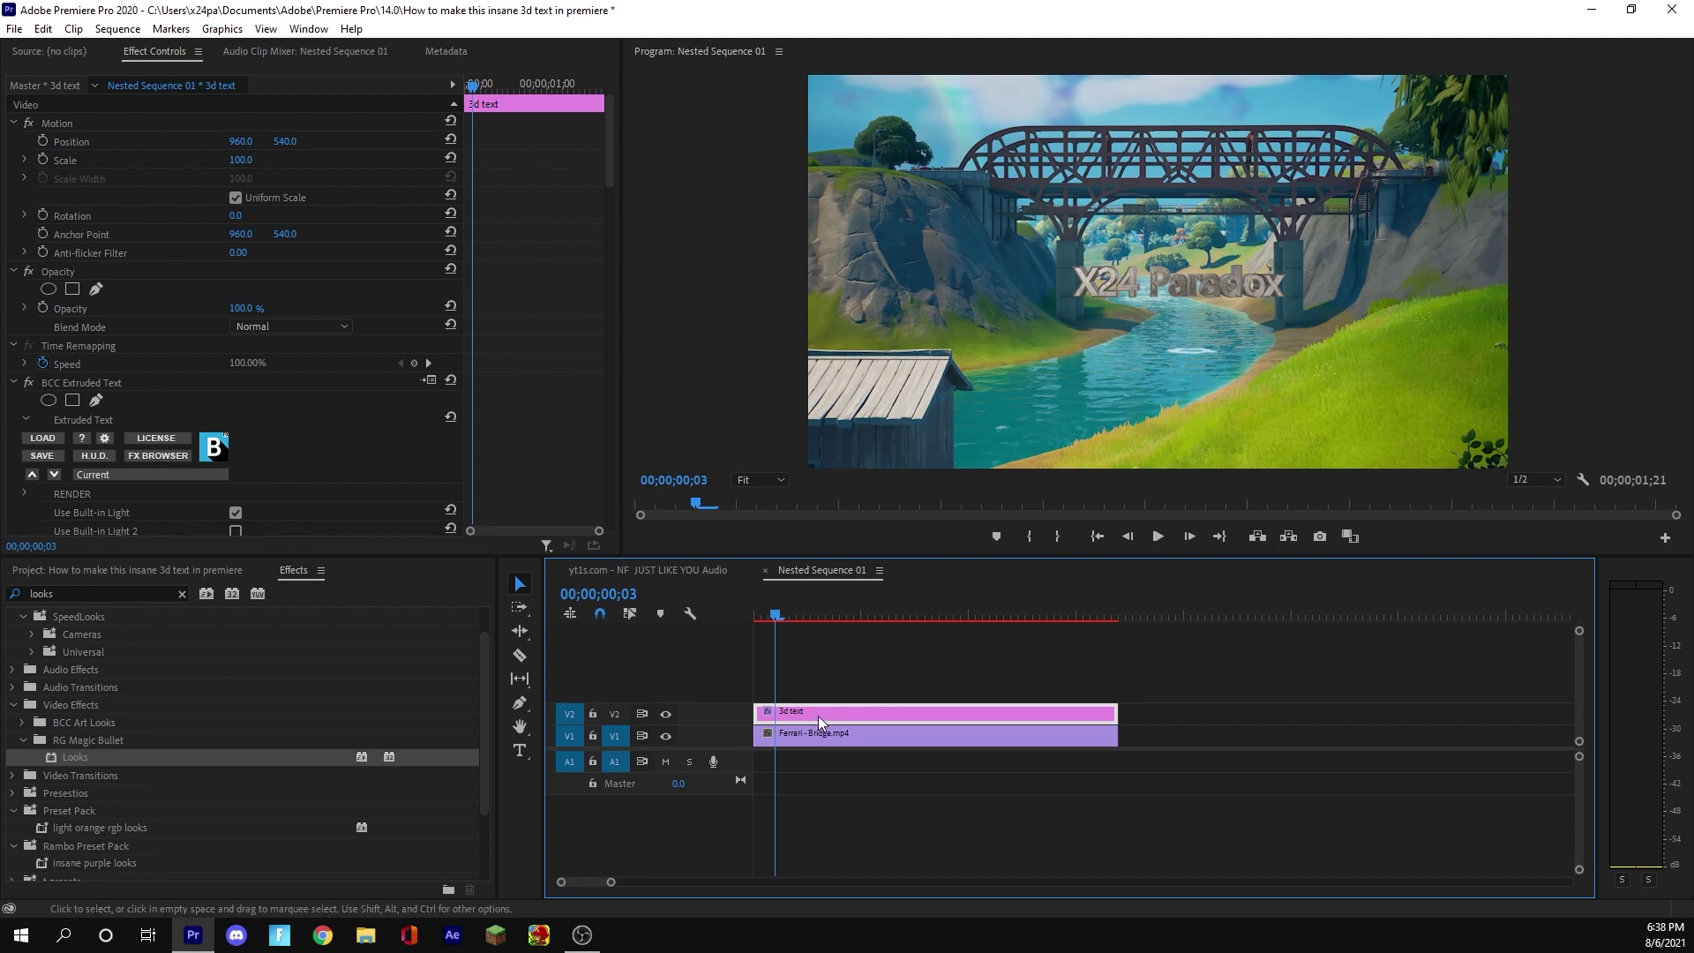
mouse_move(246, 234)
mouse_down()
mouse_move(384, 223)
mouse_move(246, 221)
mouse_up()
mouse_move(282, 143)
mouse_down()
mouse_move(215, 144)
mouse_move(458, 171)
mouse_move(286, 144)
mouse_up()
key(ctrl+z)
scroll(55, 310, down, 6)
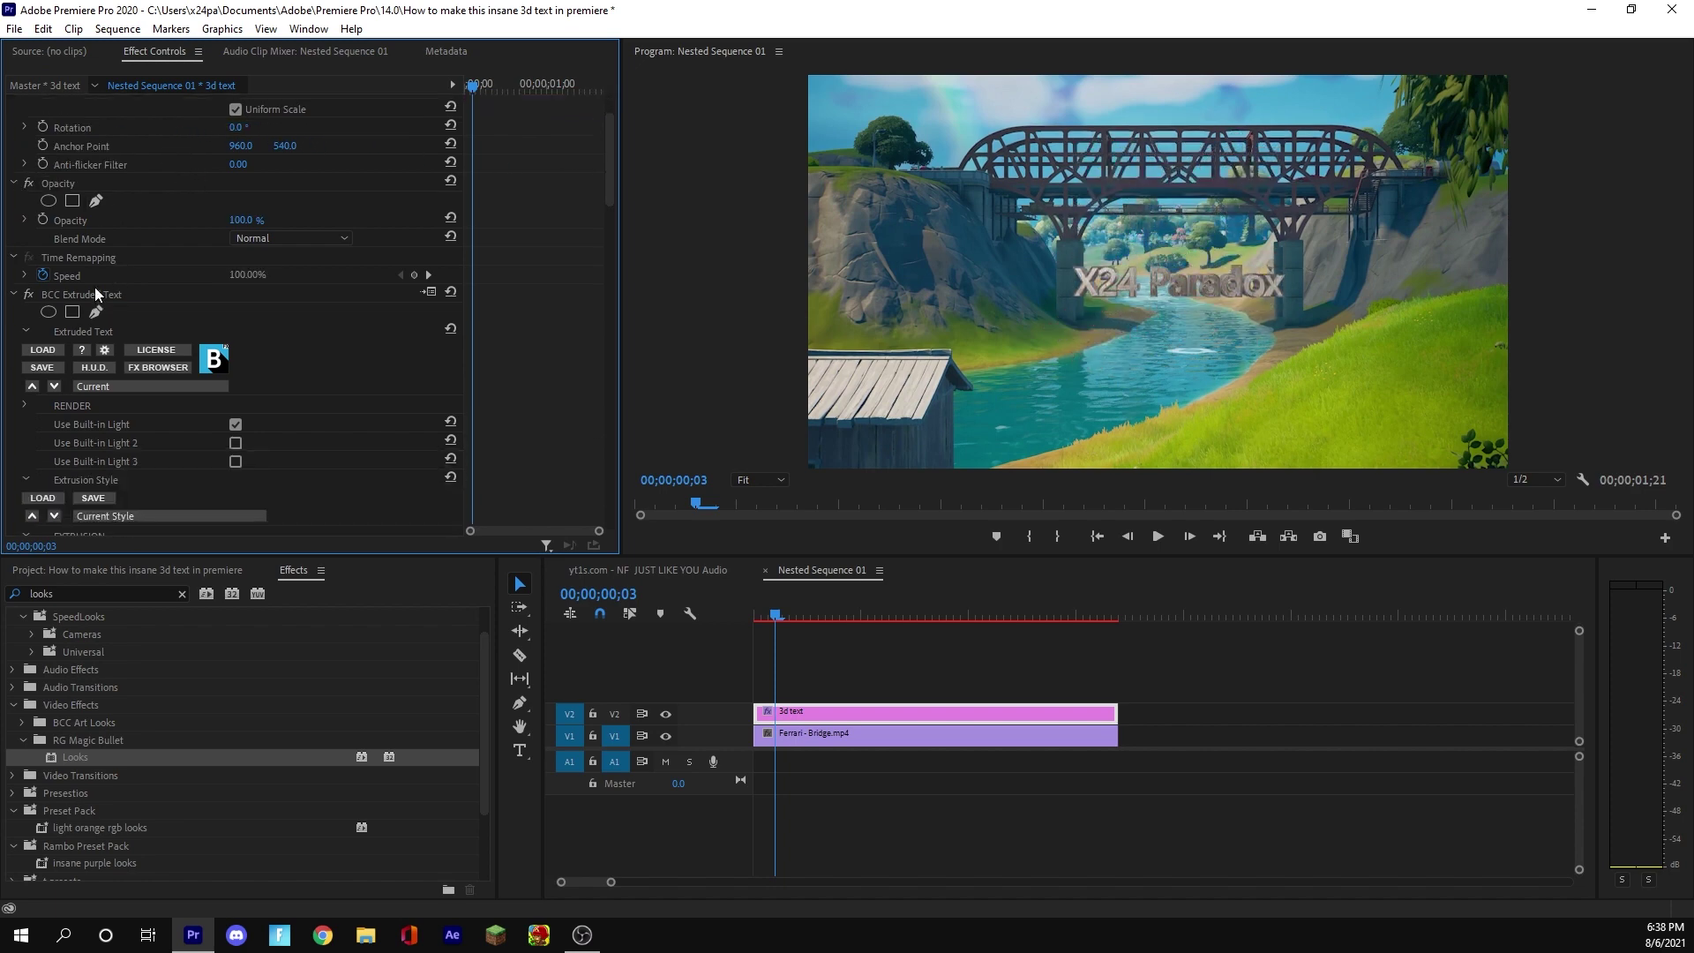
scroll(164, 389, down, 7)
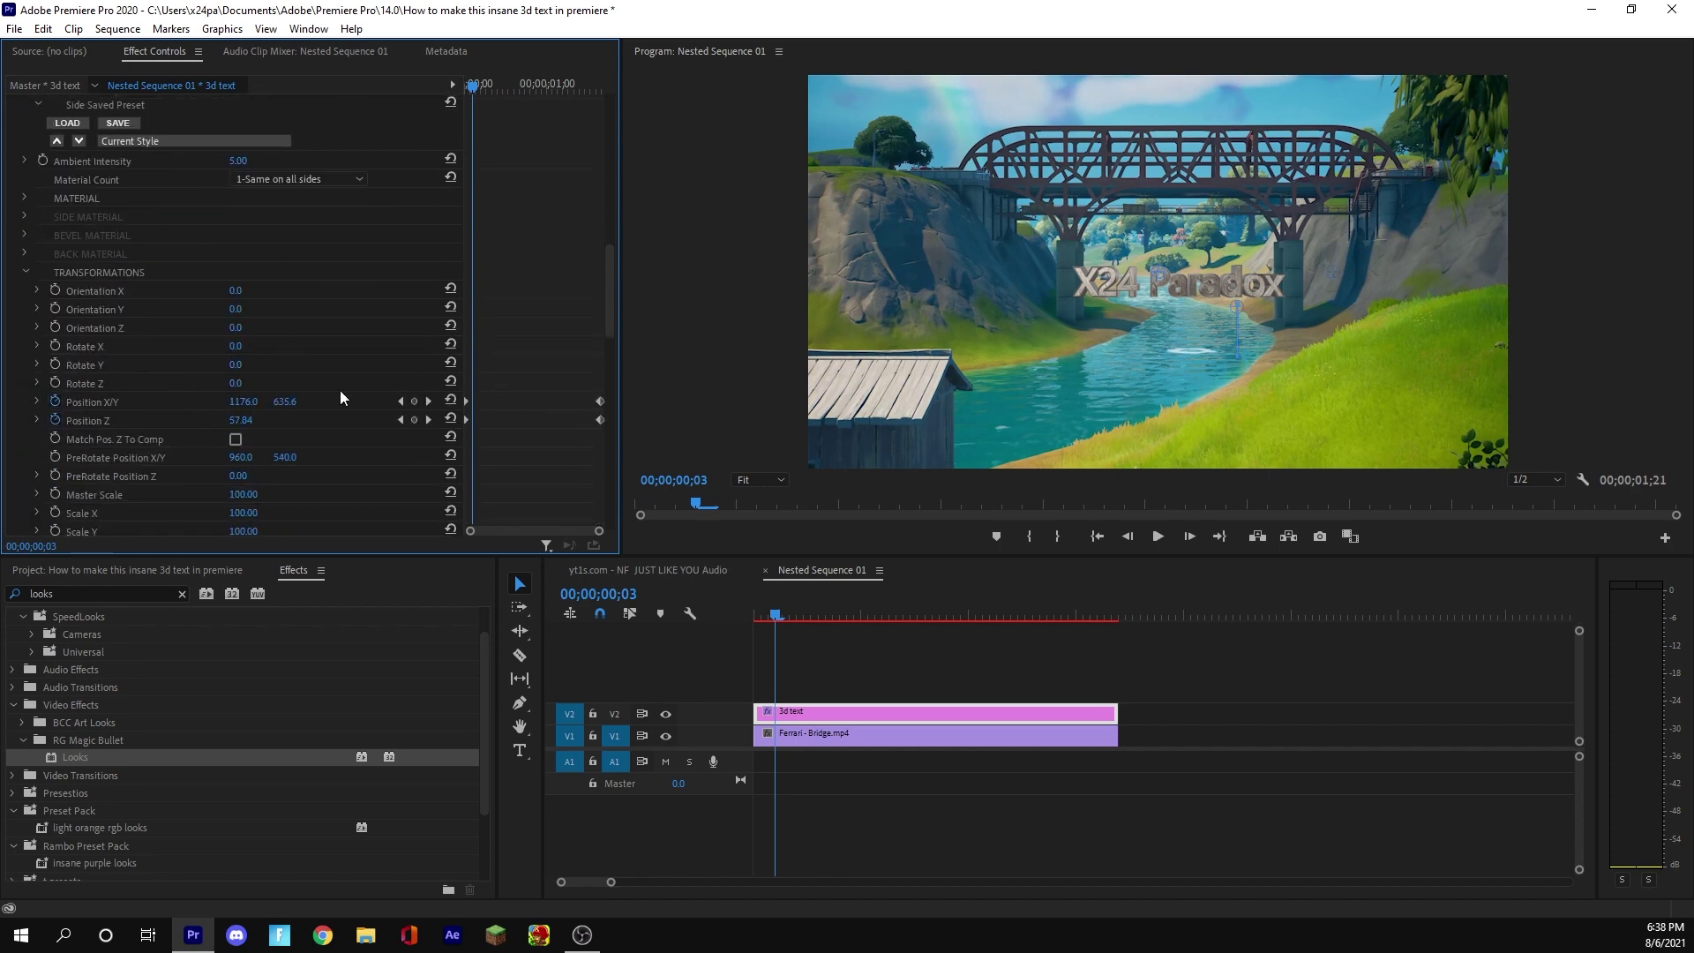
click(674, 569)
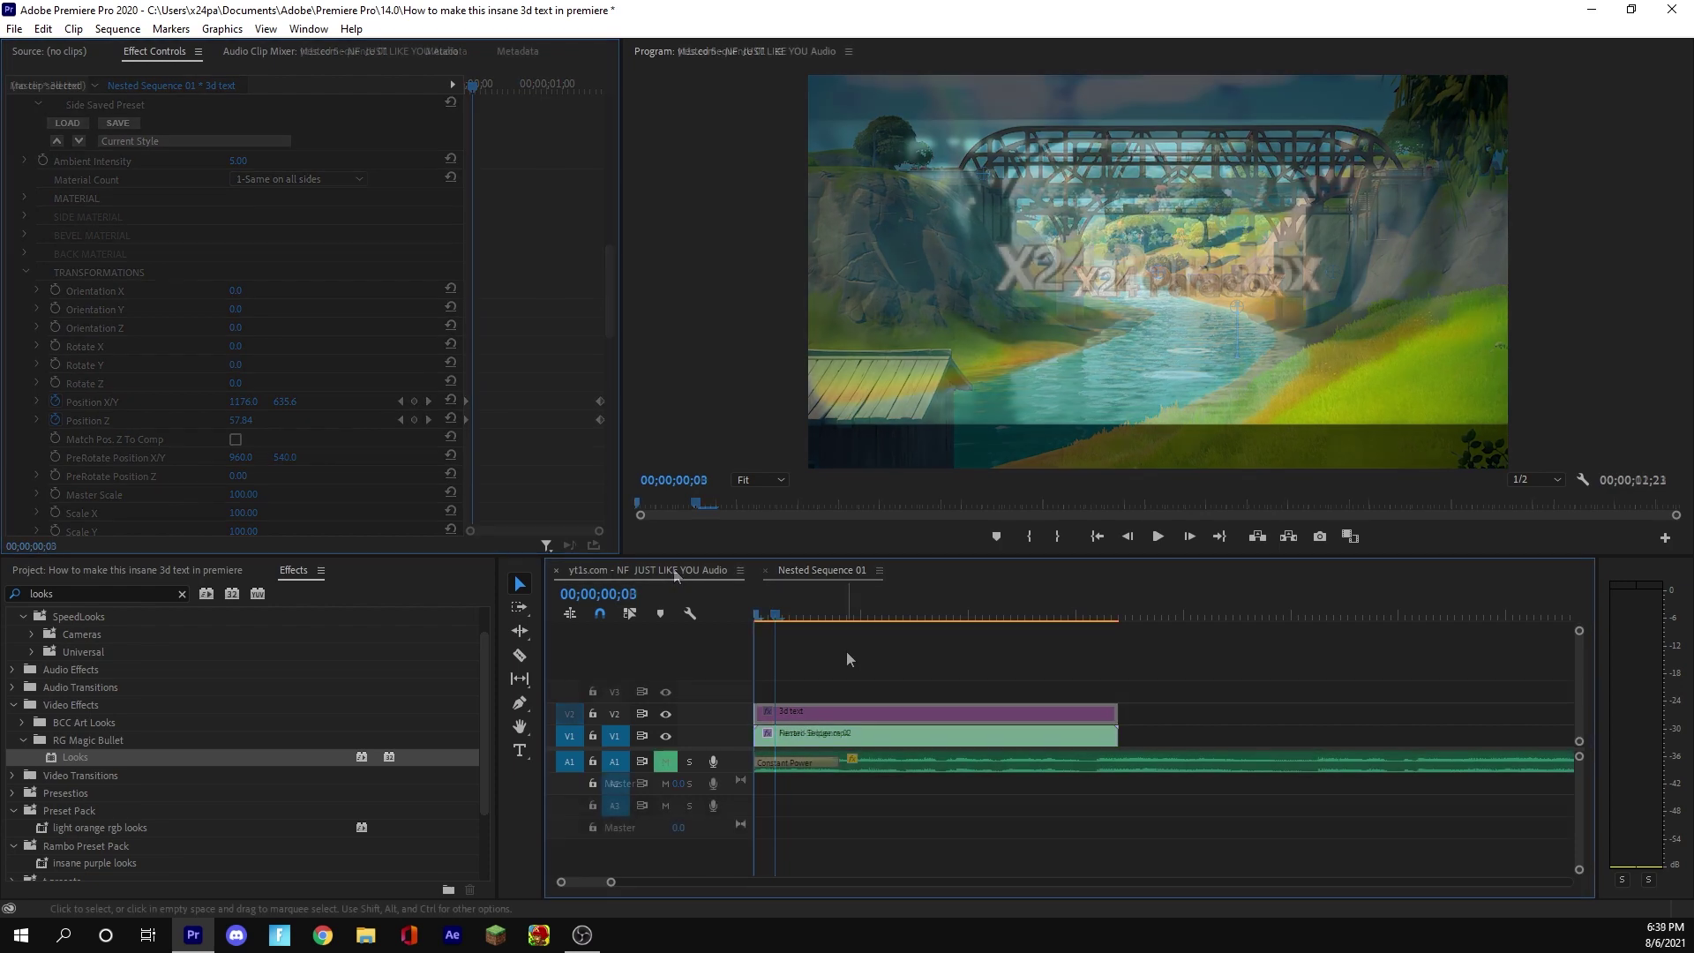